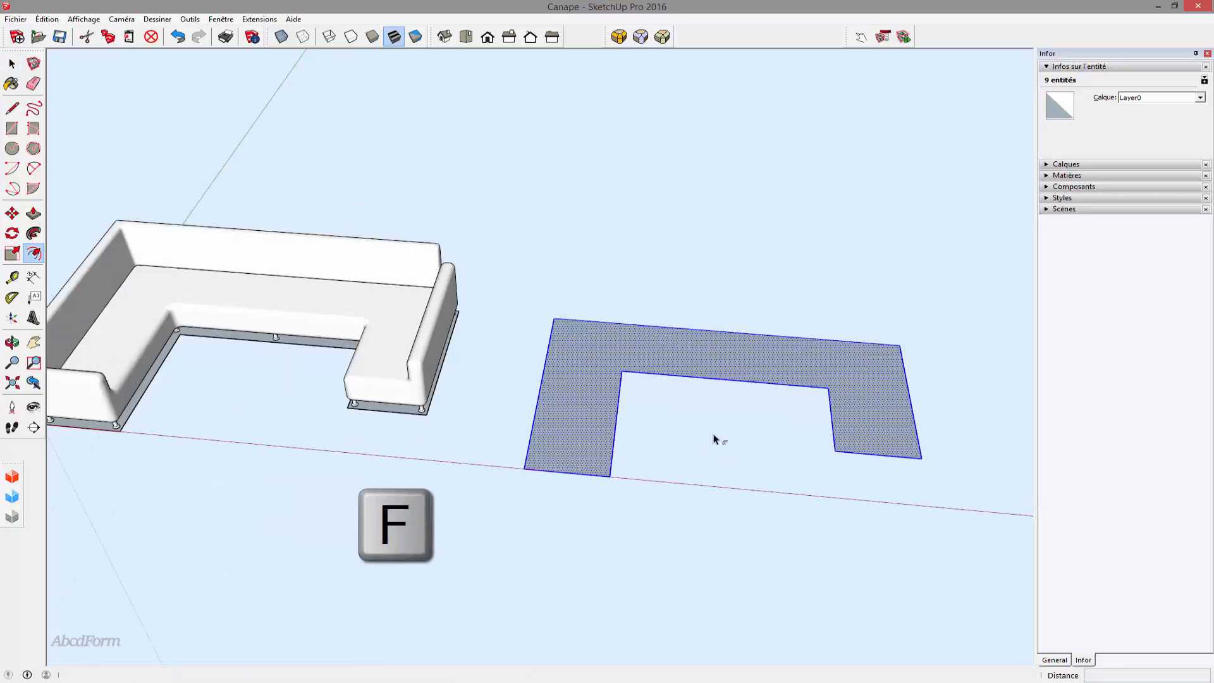
- Offset the outline of the flat U-shaped face inward by 12 cm
click(728, 361)
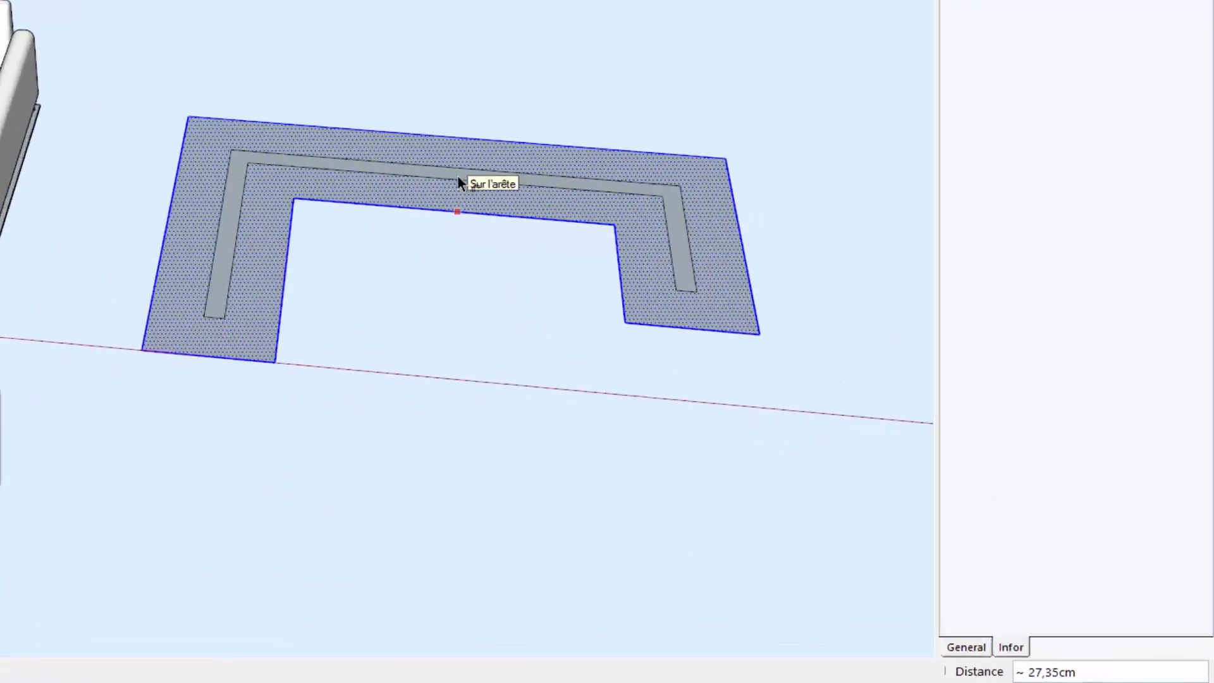
text(12)
key(Return)
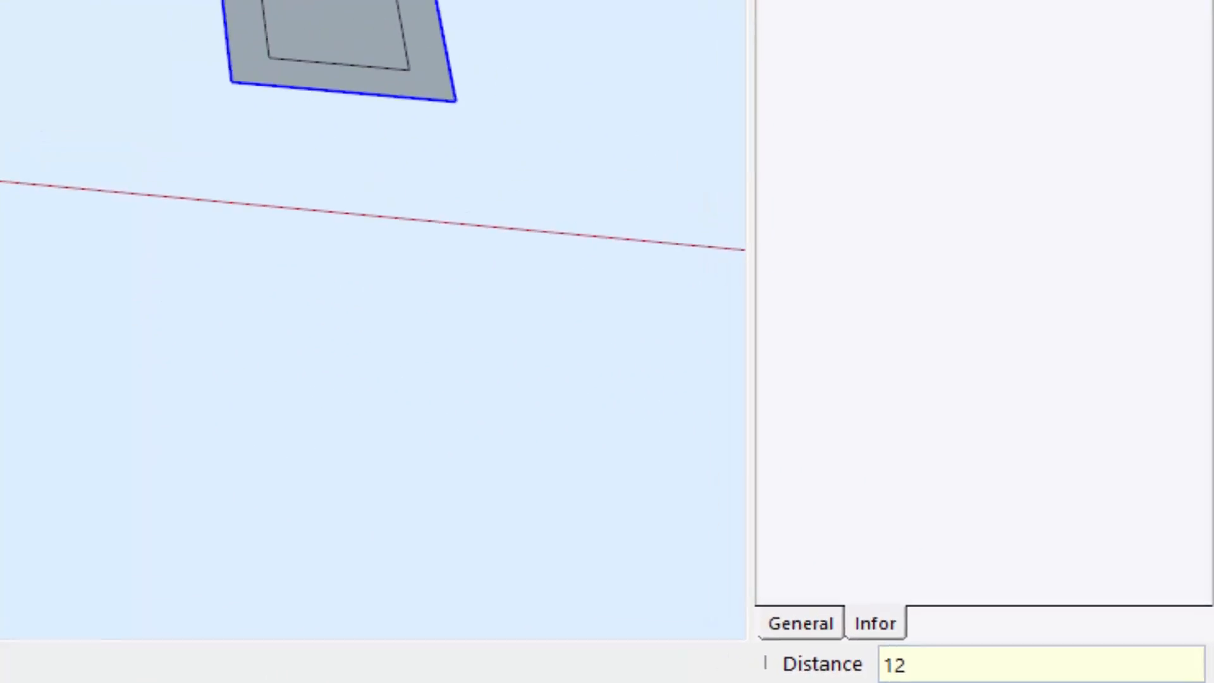
- Move the offset's three edges around the U's inner opening outward onto the matching edges of the original outline
key(m)
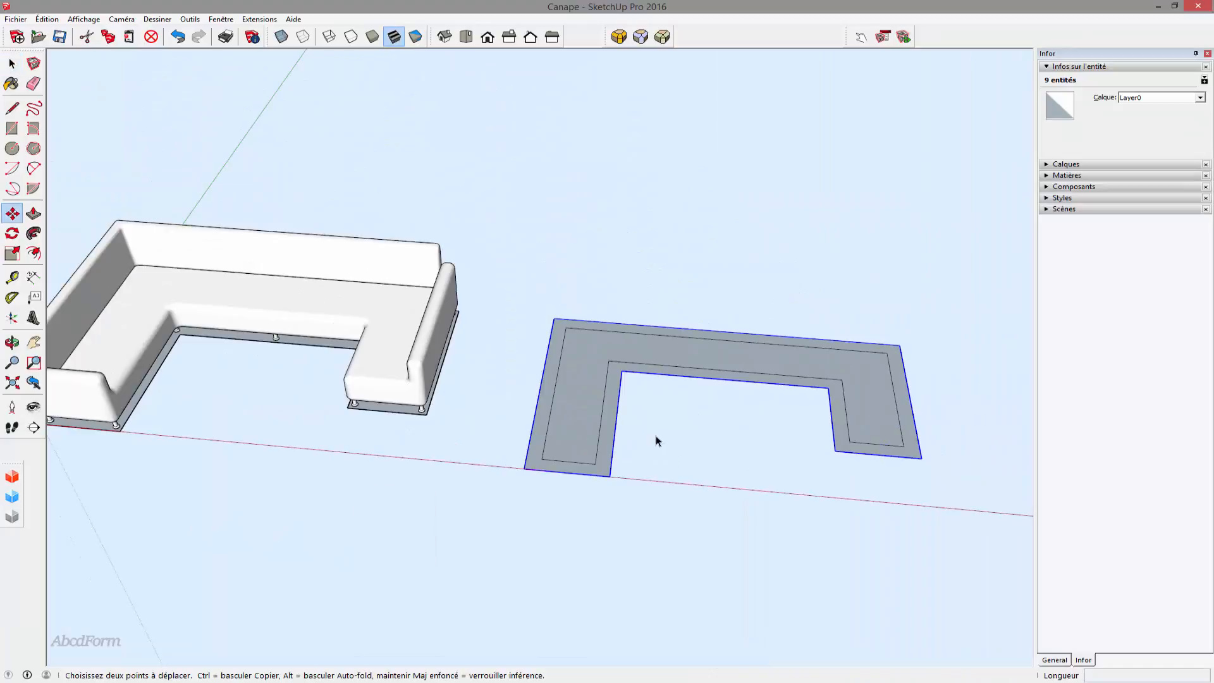
key(space)
click(658, 428)
key(m)
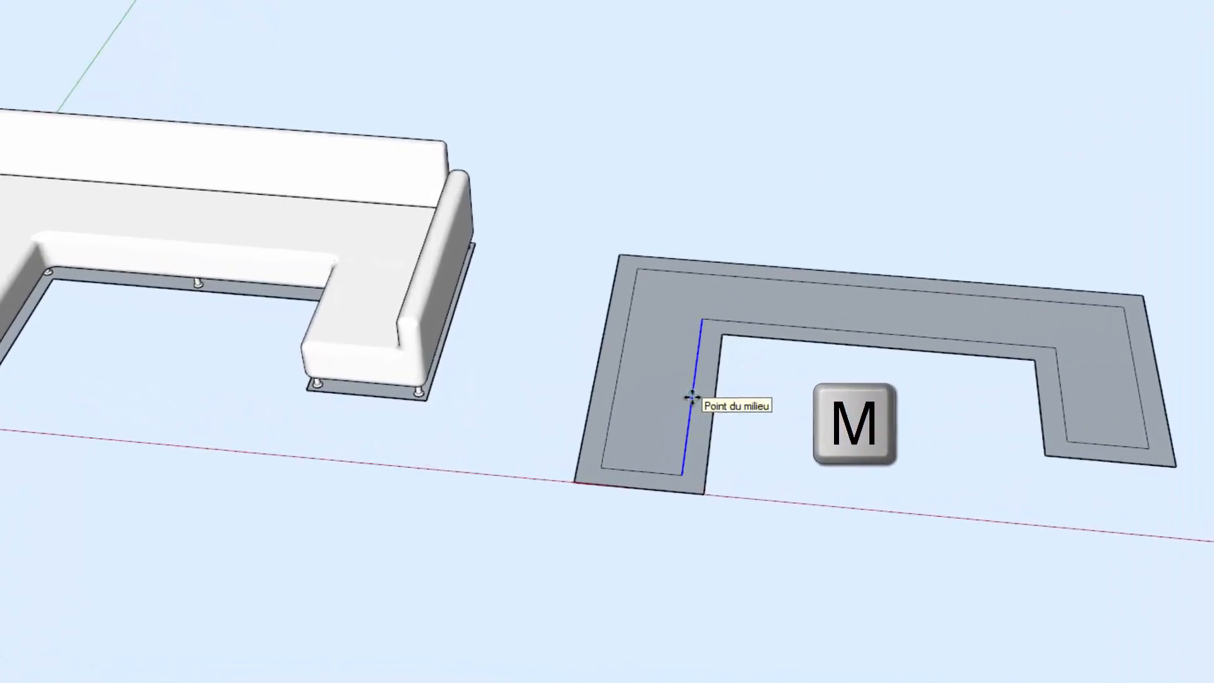
click(692, 397)
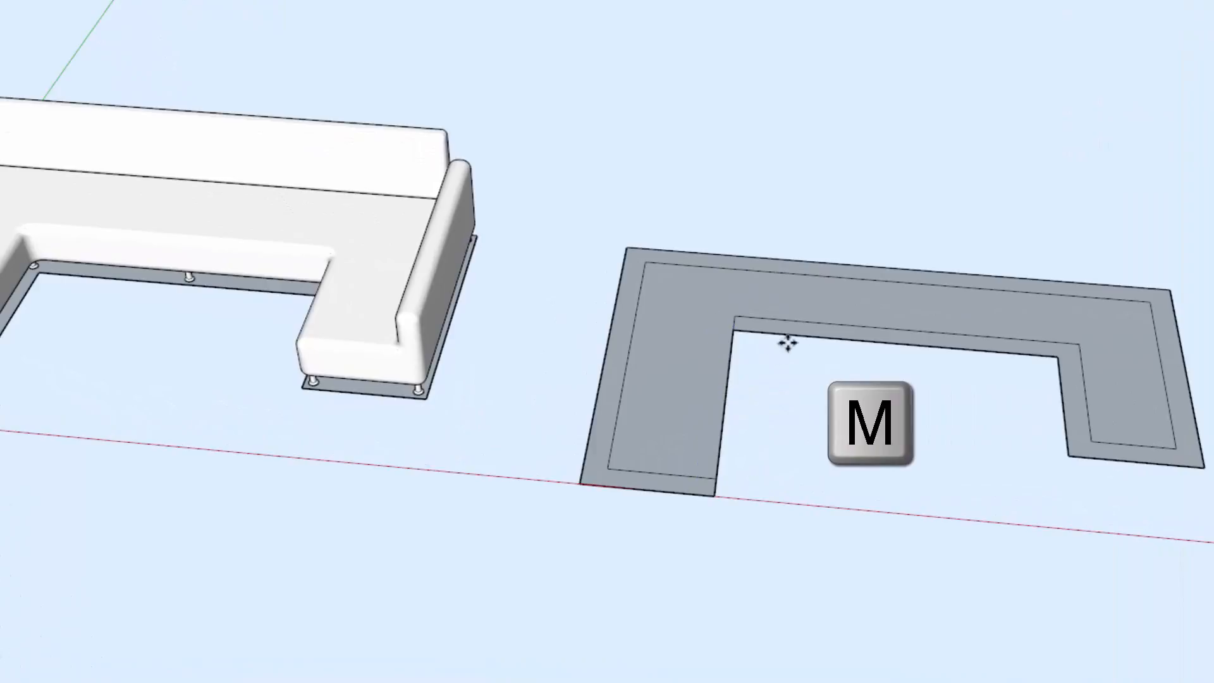
click(822, 326)
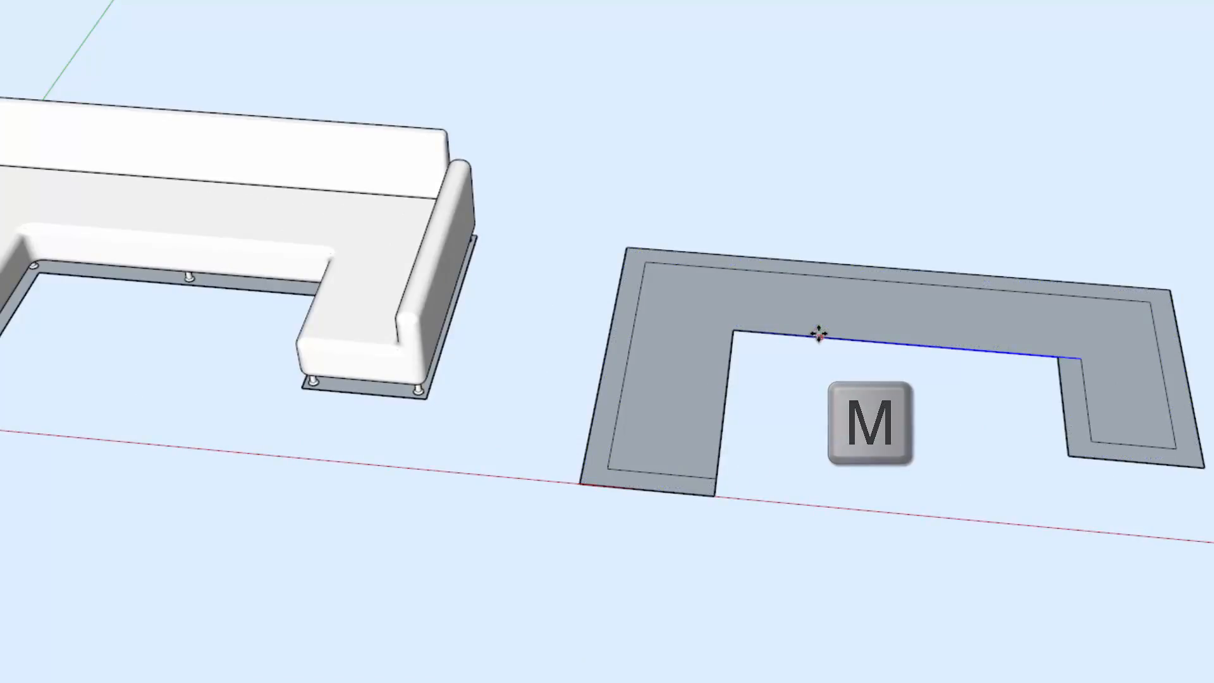
click(819, 335)
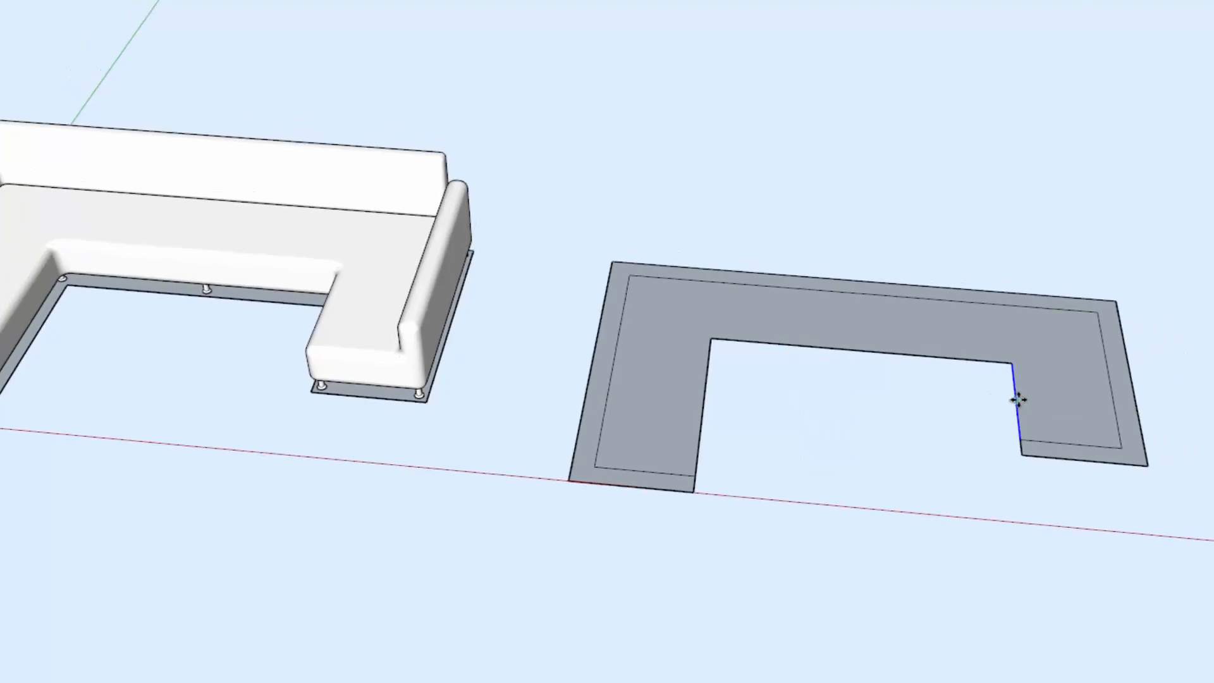
key(space)
- Delete the border face around the offset shape and the leftover outer edges, keeping only the inner U-shaped face
scroll(891, 455, down, 2)
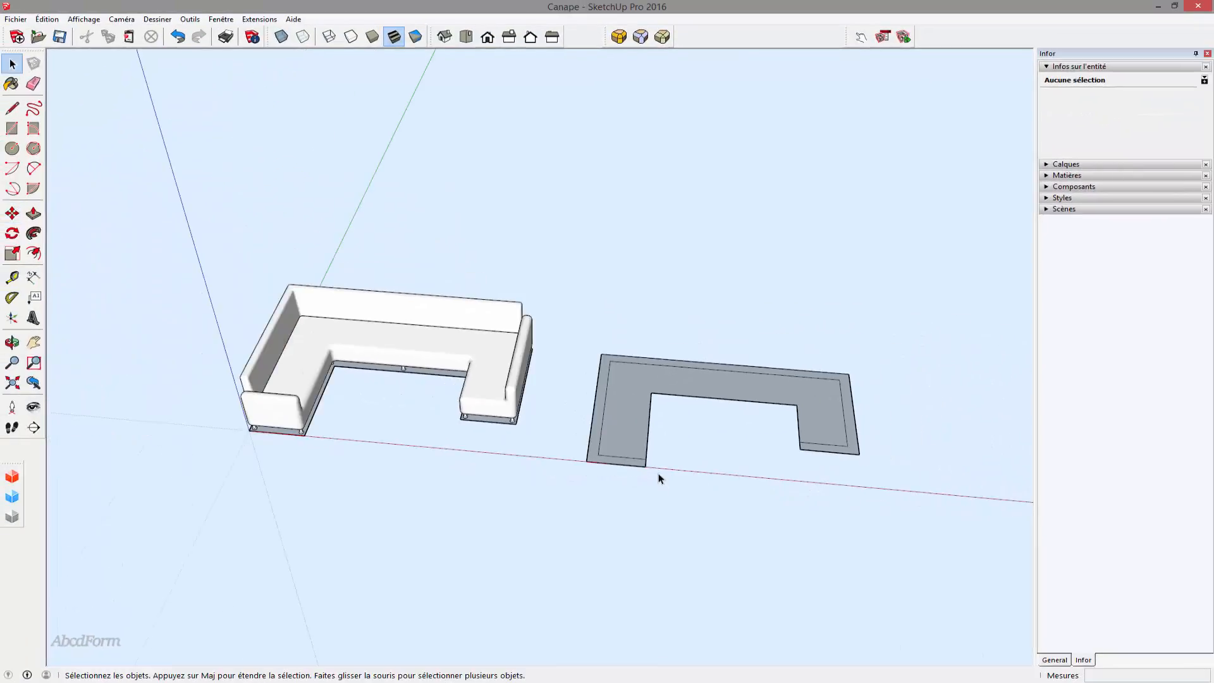
scroll(659, 473, up, 3)
drag(626, 457, 626, 456)
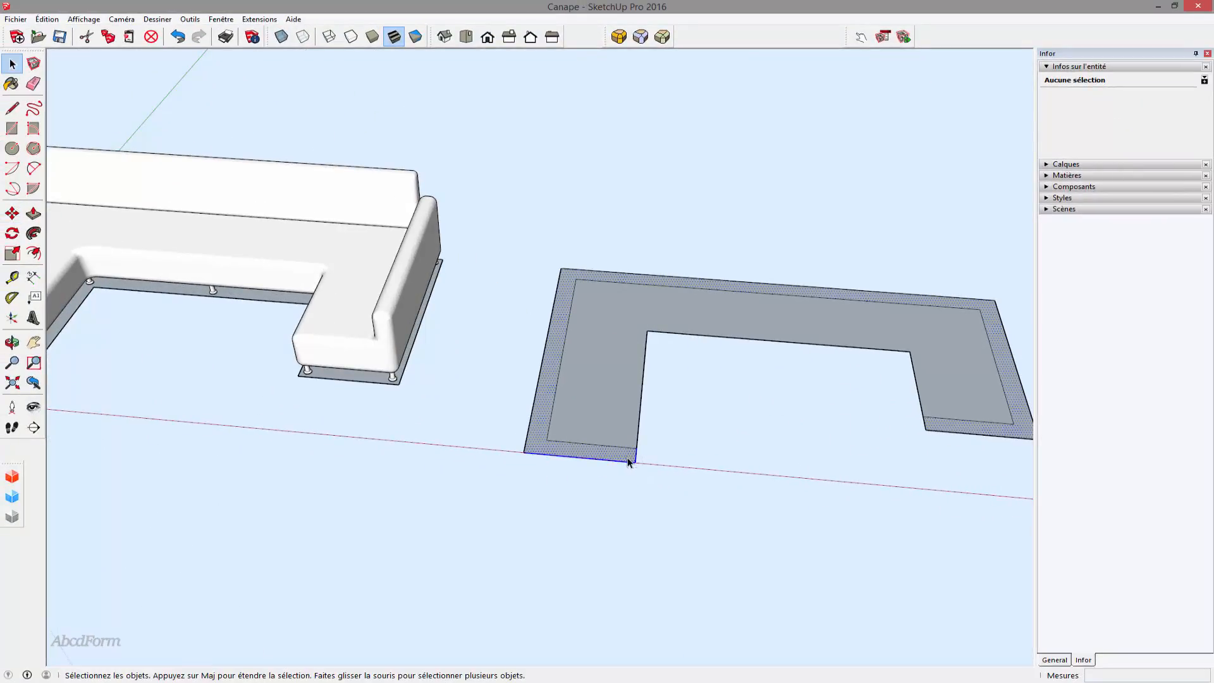
key(Delete)
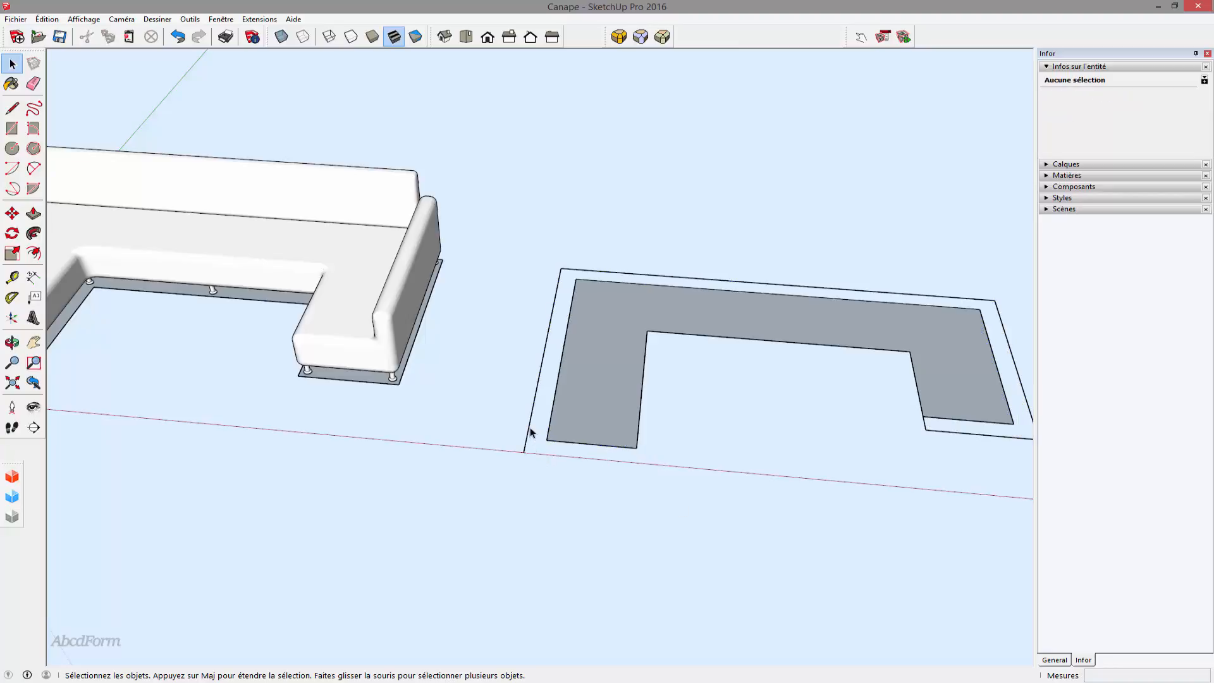
triple_click(529, 432)
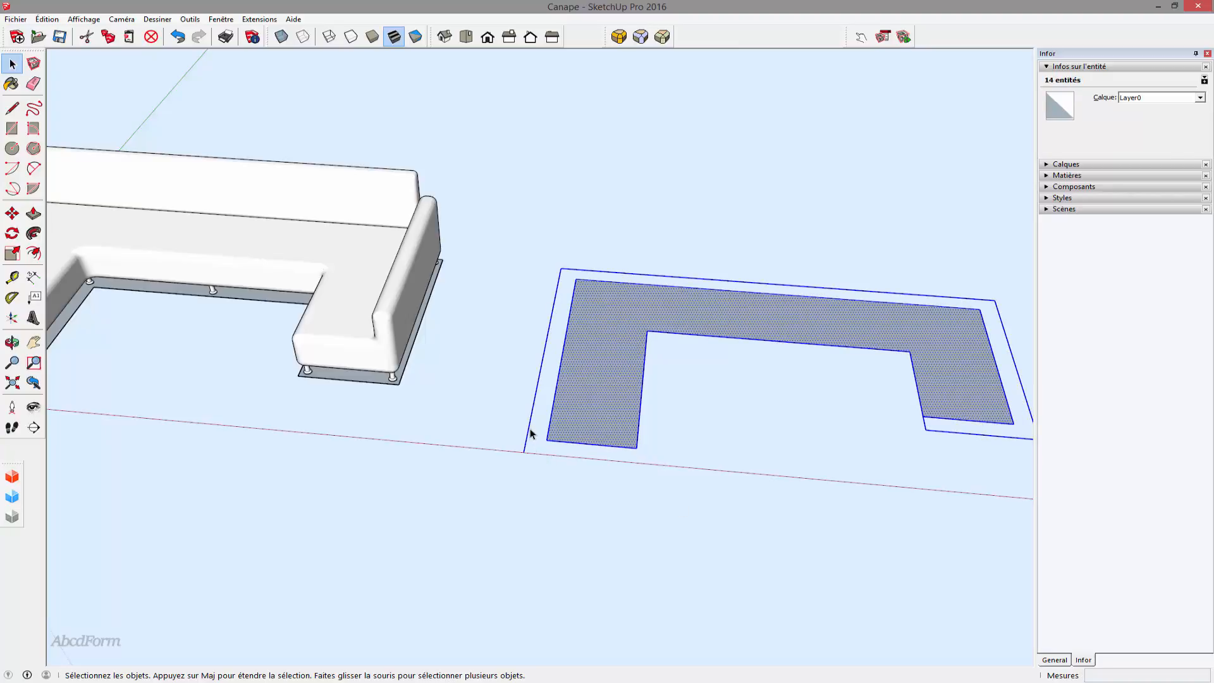
click(925, 425)
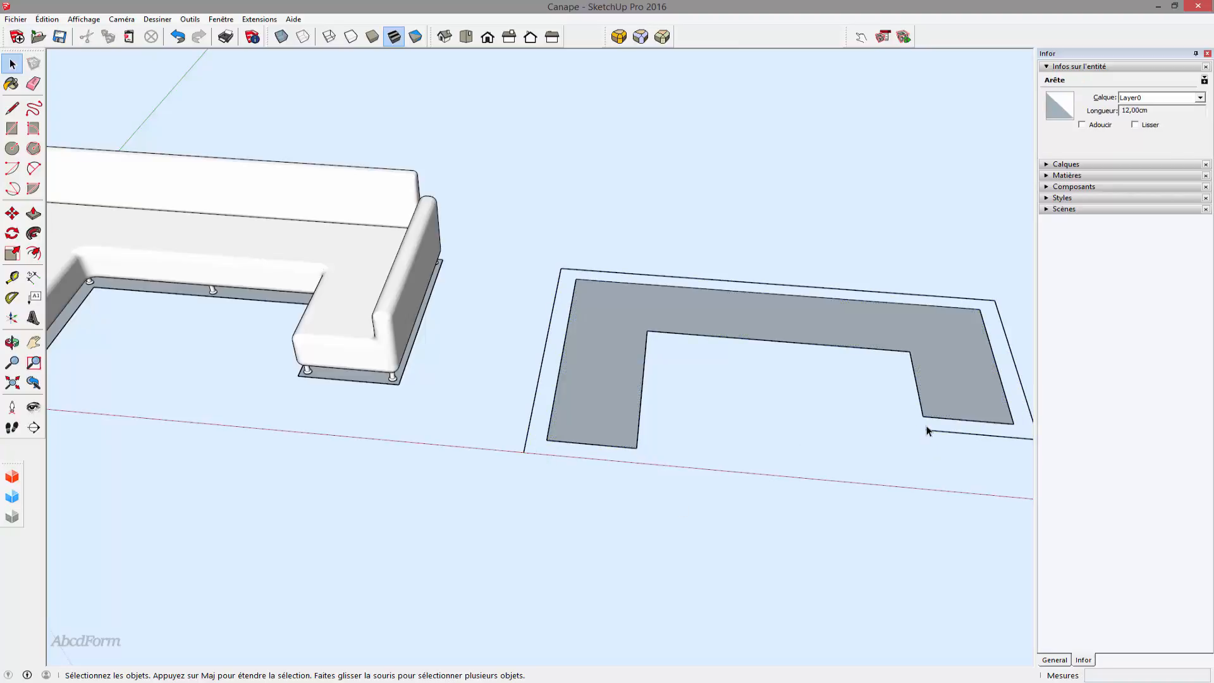
key(Delete)
click(955, 436)
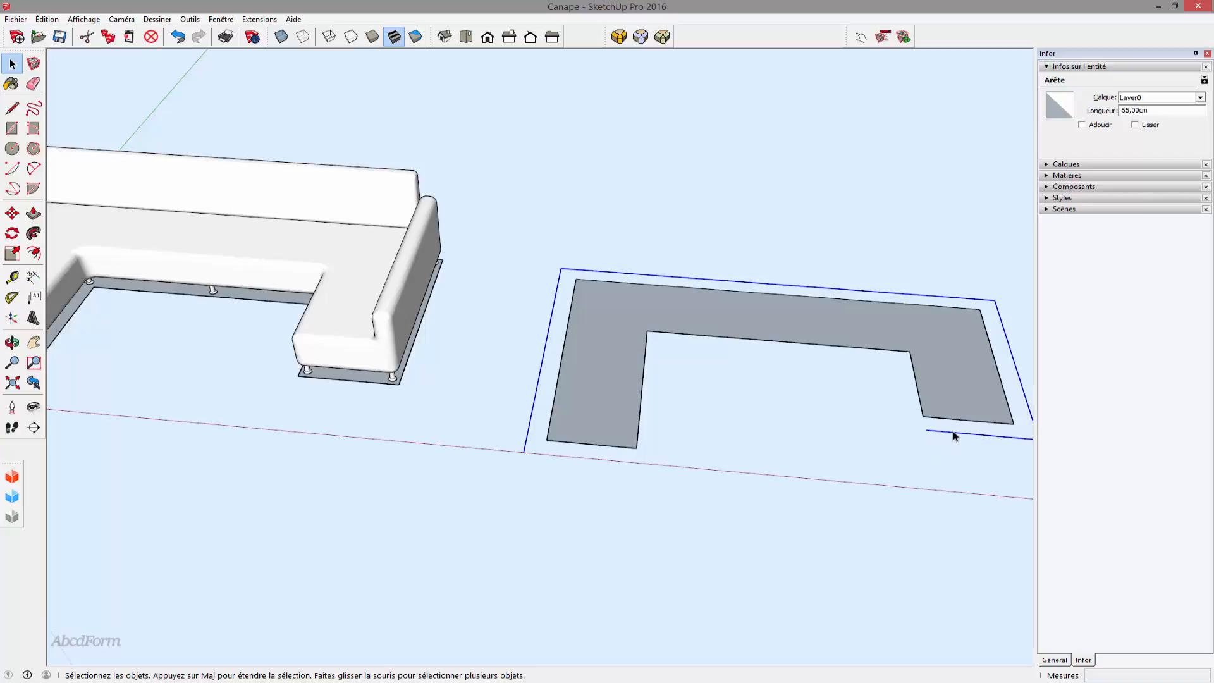
key(Delete)
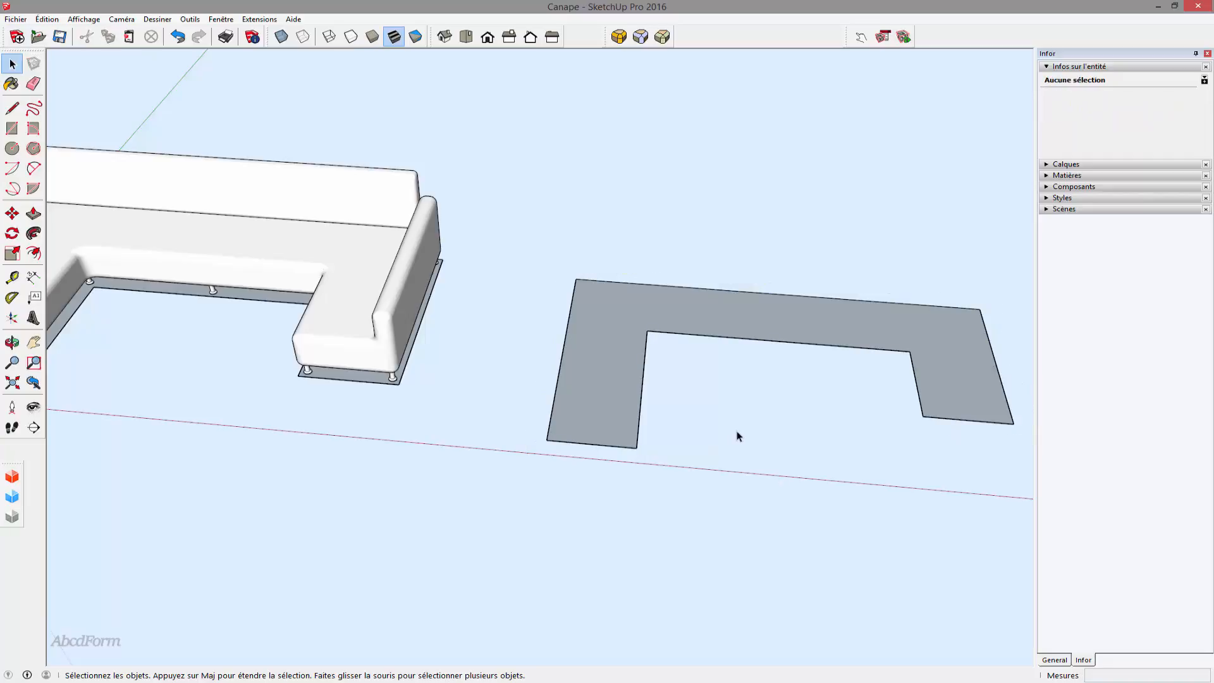
- Draw lines from the U's two inner corners to its outer edges to separate a square at each back corner
key(l)
shift+middle_drag(738, 430, 575, 466)
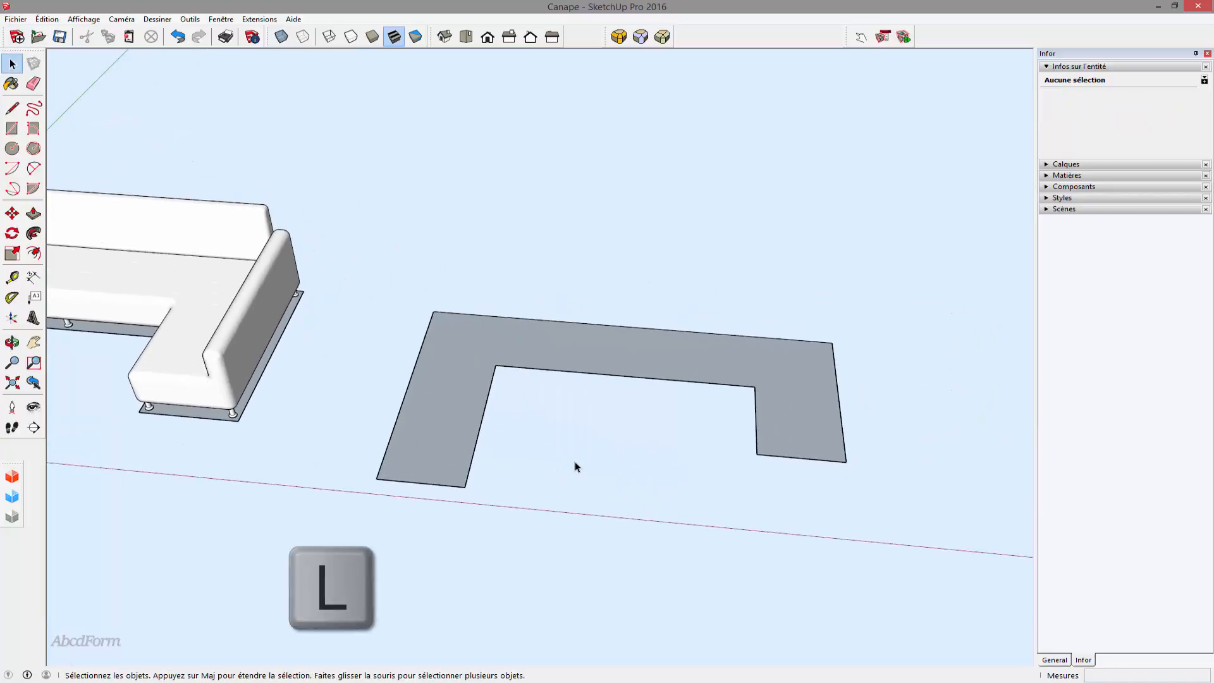
click(496, 365)
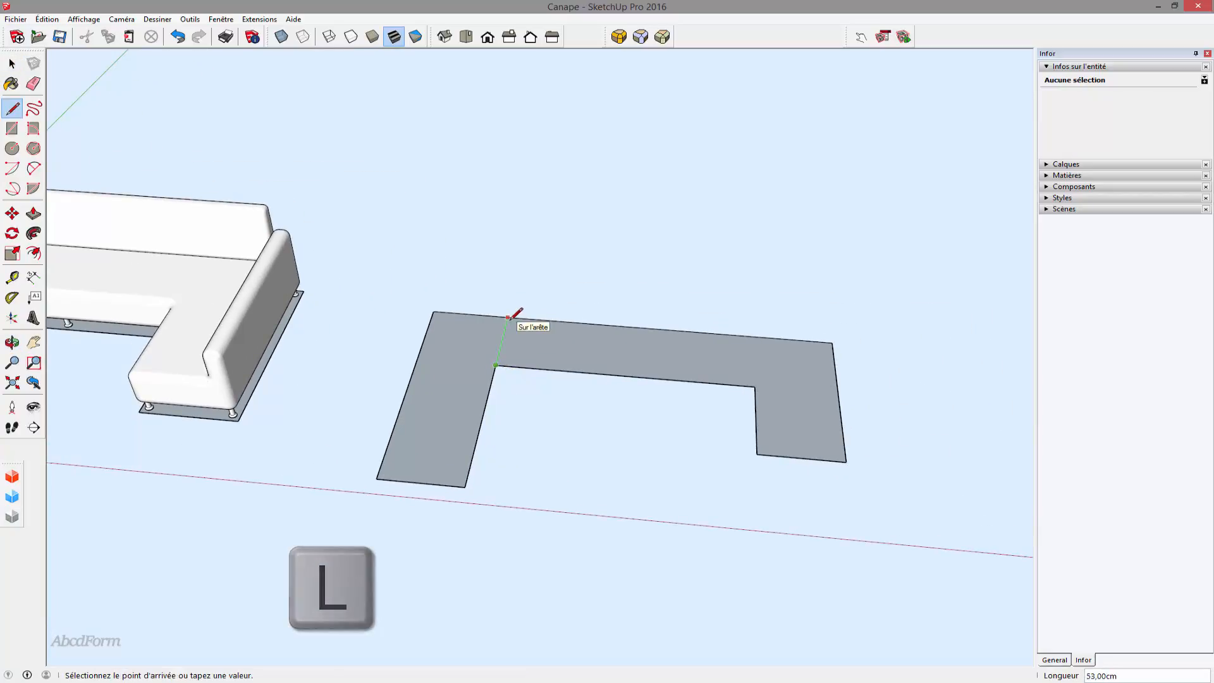
click(508, 317)
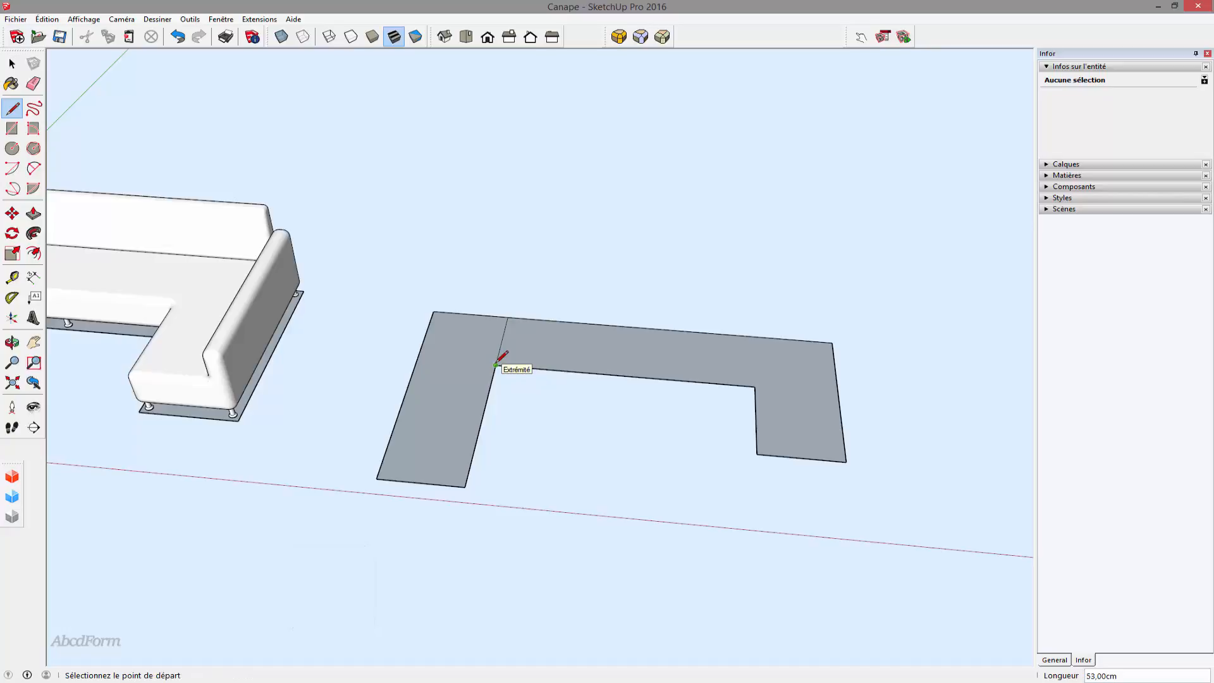
click(496, 365)
click(417, 358)
click(754, 336)
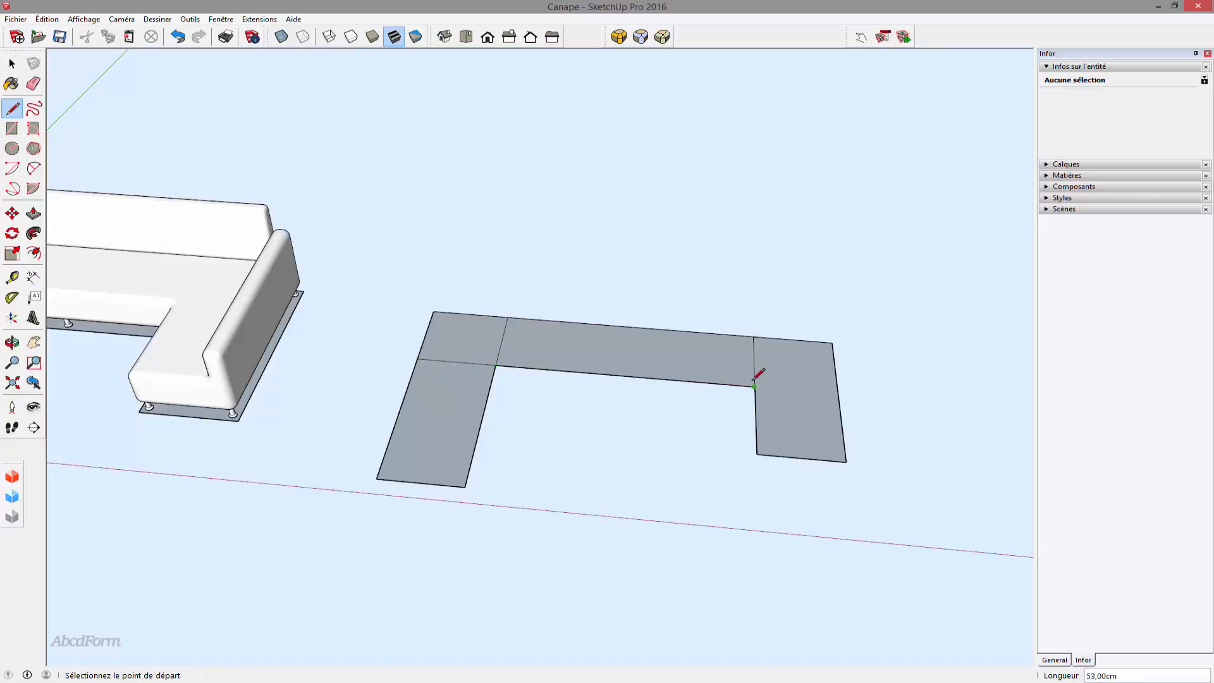
key(space)
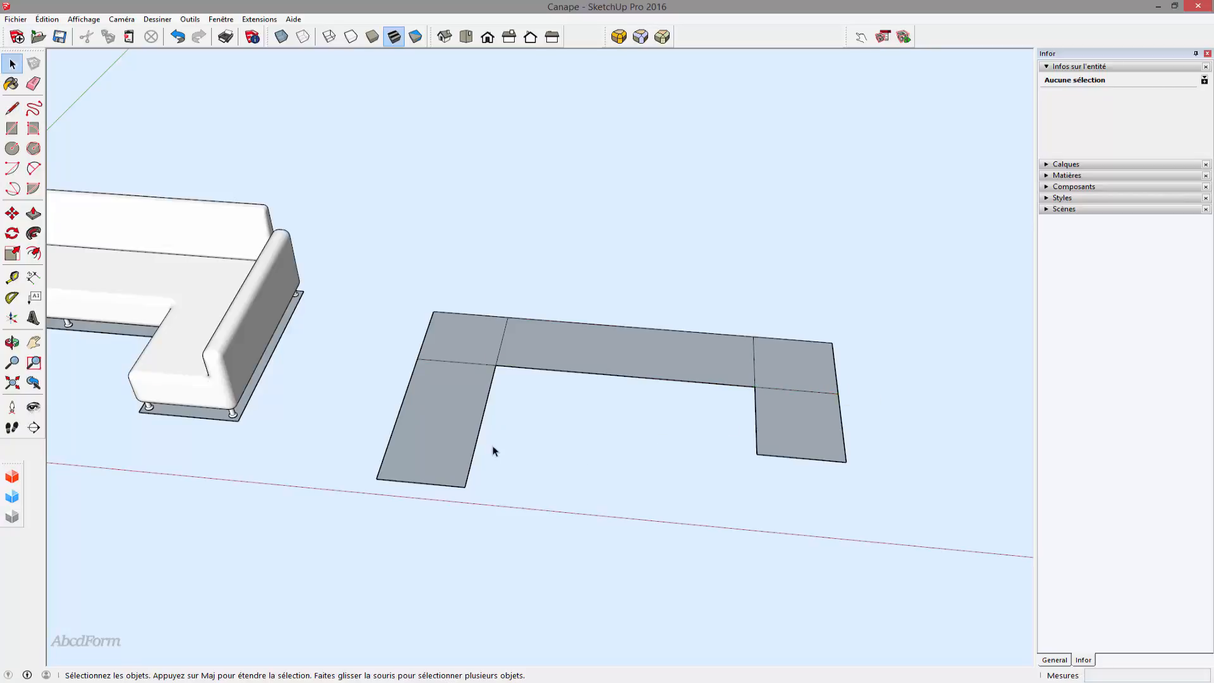
- Divide the inner edge of the longer arm into 2 segments and the back section's inner edge into 3 segments
click(483, 433)
right_click(480, 433)
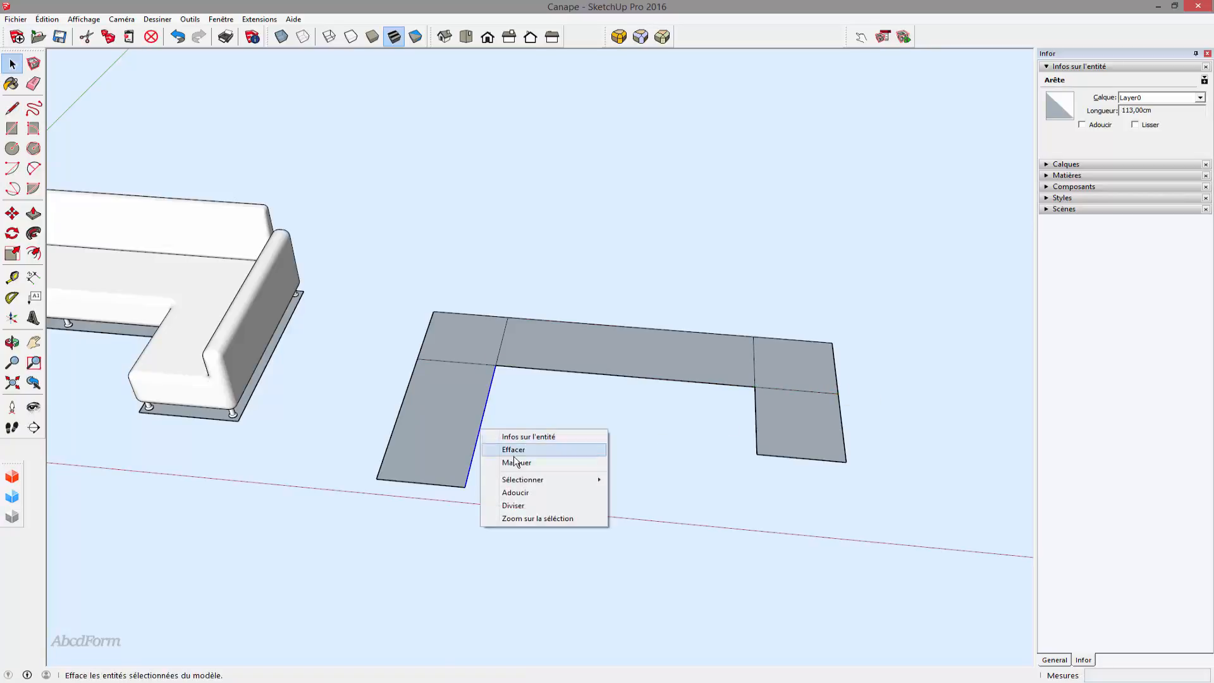
click(514, 506)
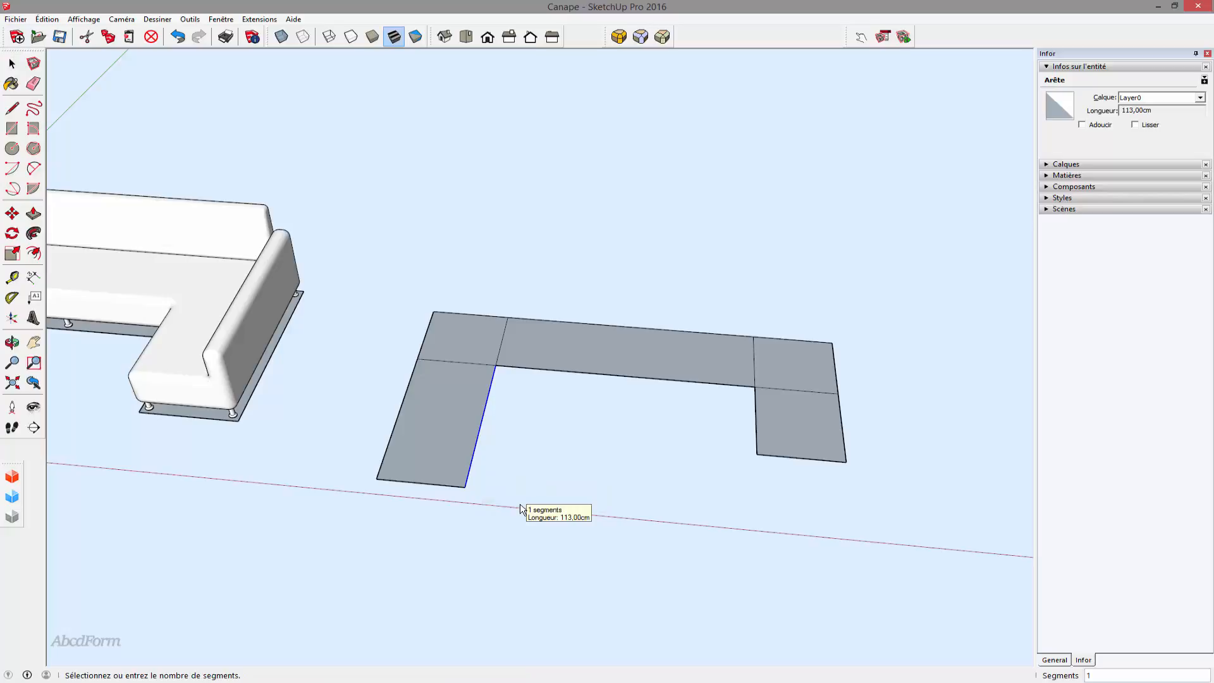
key(Return)
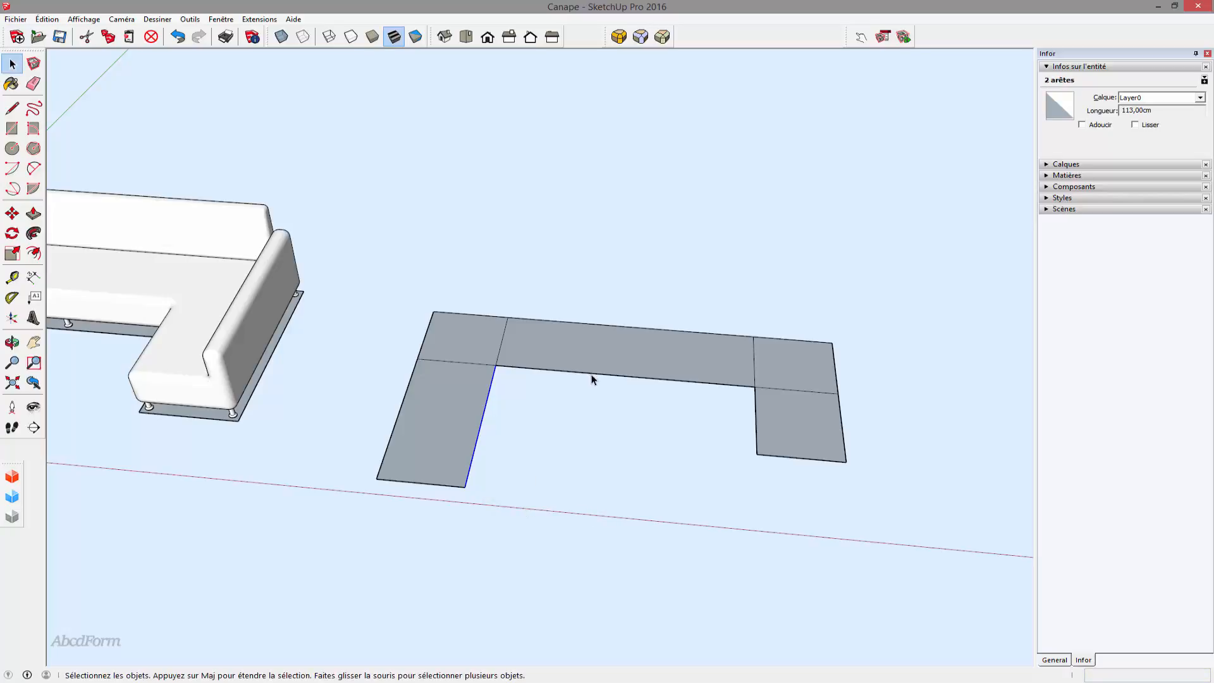
right_click(597, 378)
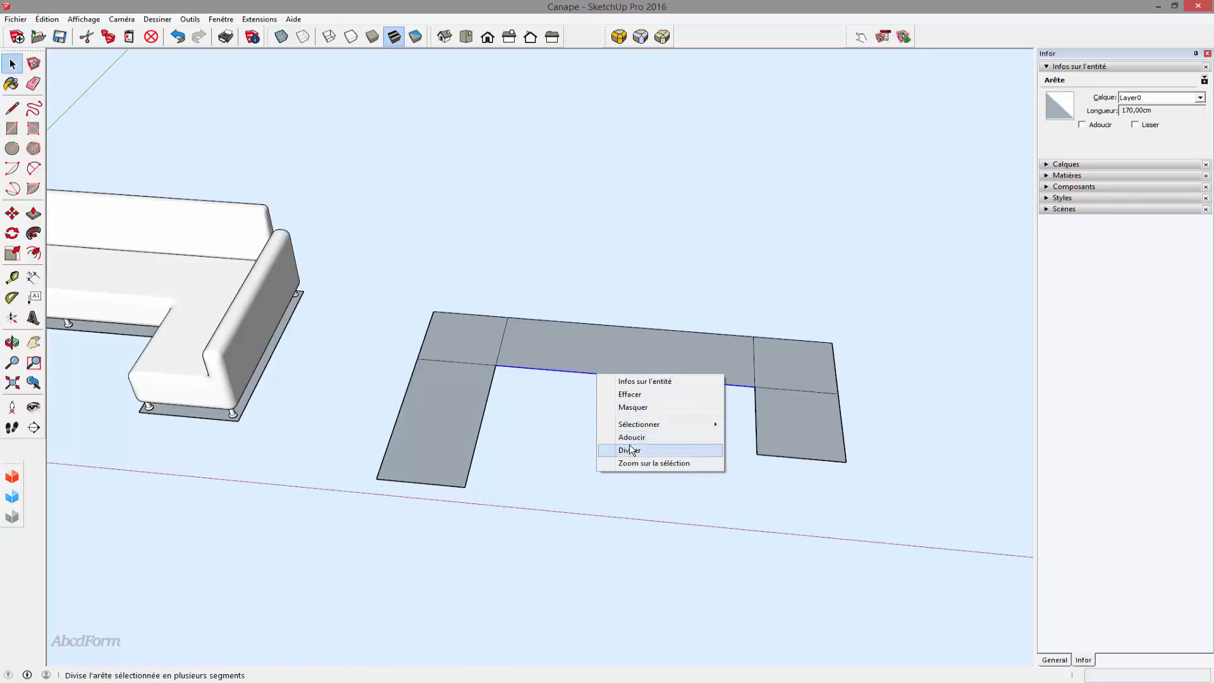
click(629, 447)
key(Return)
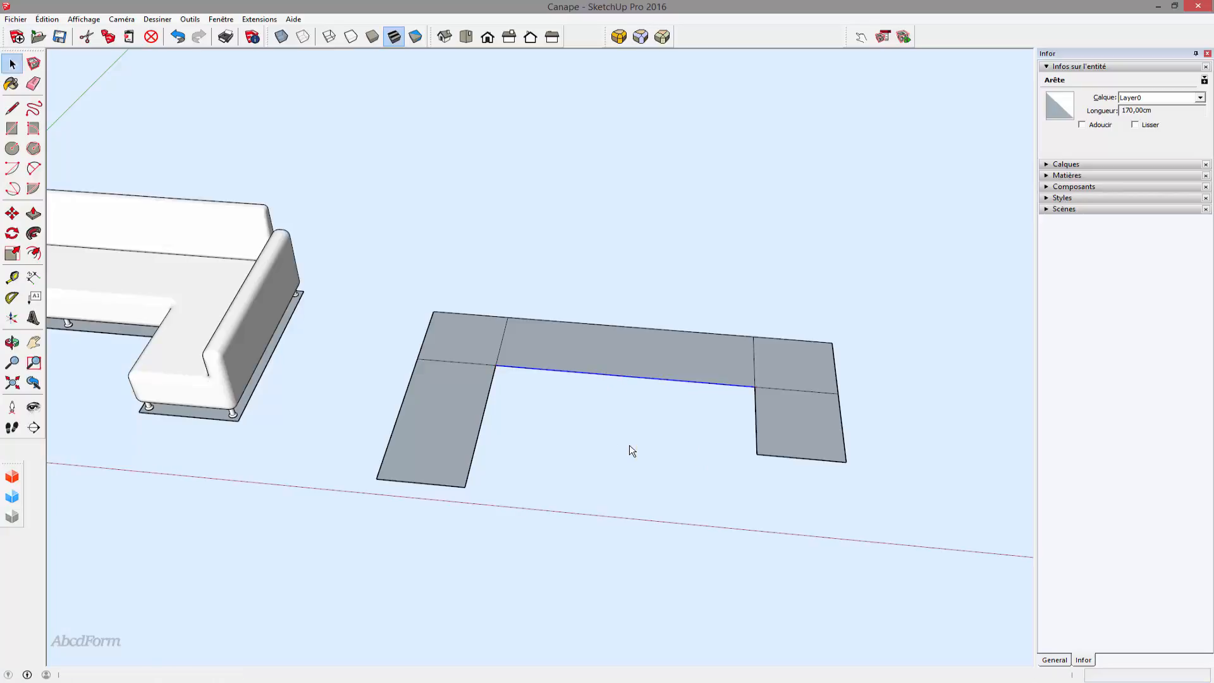
- Draw lines across the longer arm at its midpoint and across the back section at its first division point
key(l)
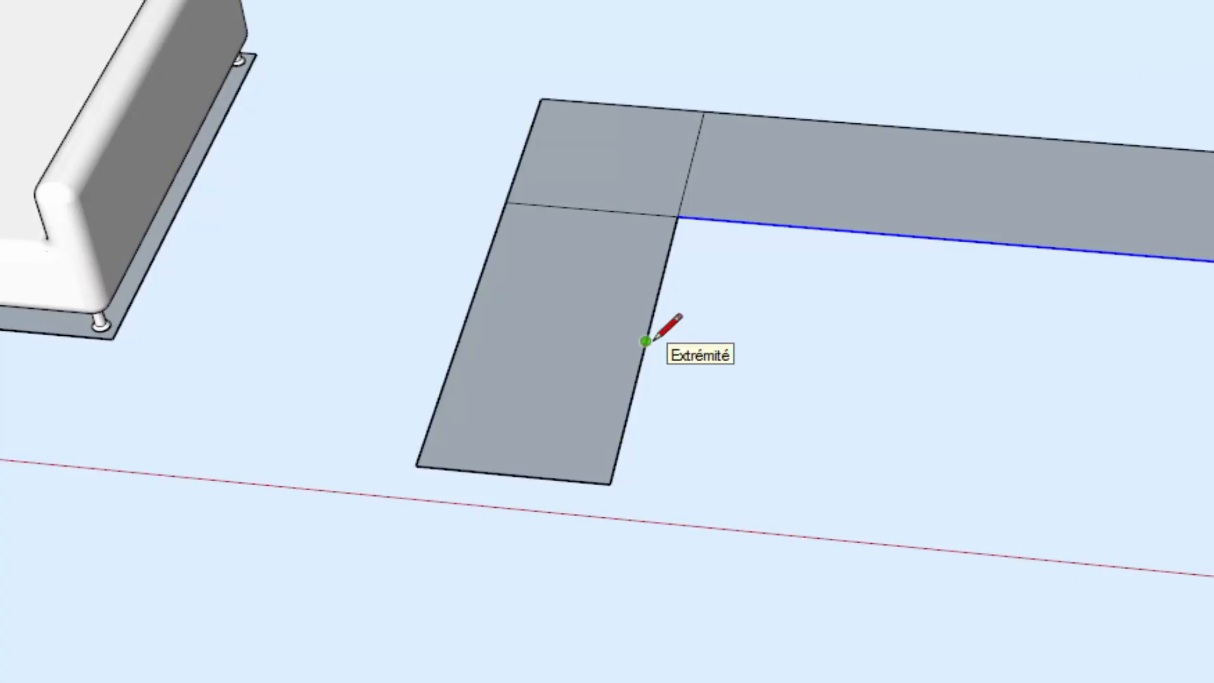
click(645, 341)
click(460, 328)
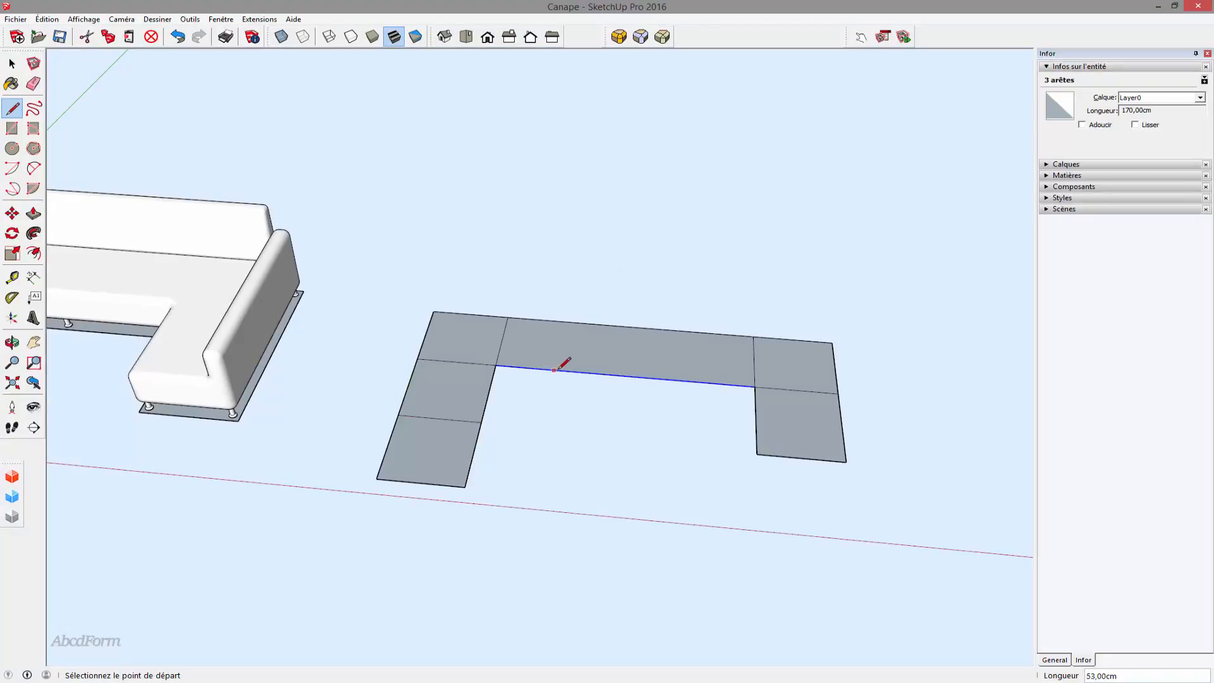
click(581, 371)
click(588, 324)
key(space)
- Copy the end panel of the longer arm to the empty area in front of the U shape
middle_drag(625, 397, 469, 429)
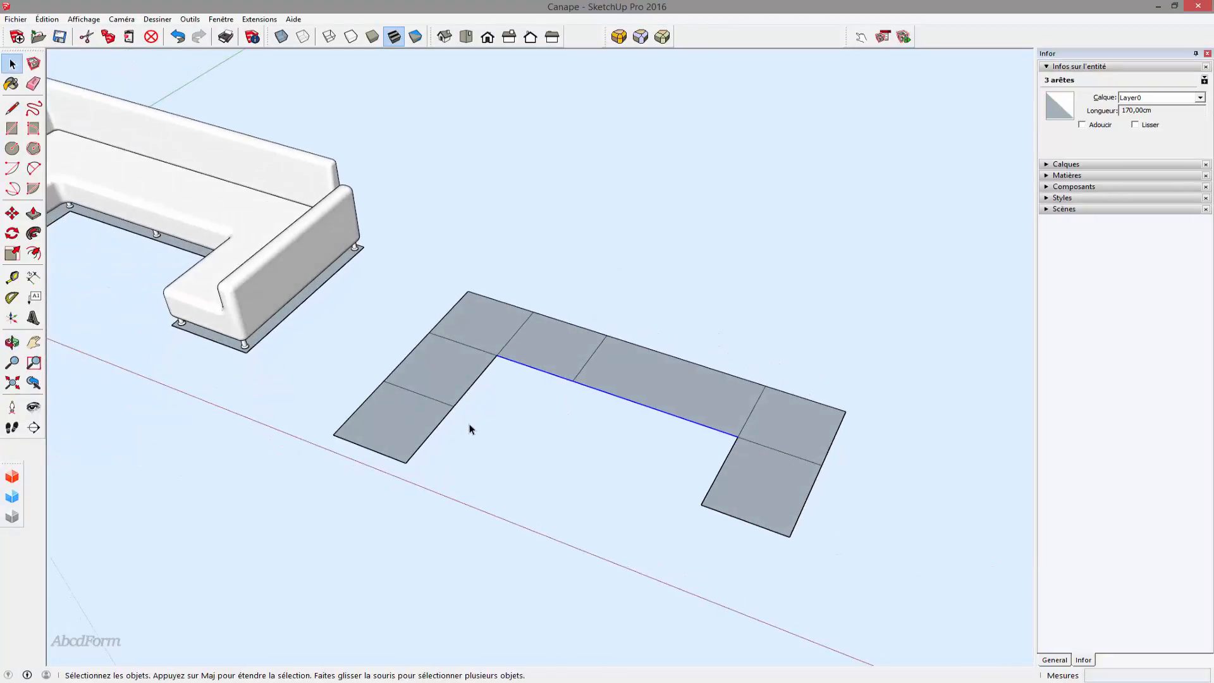
drag(383, 461, 383, 460)
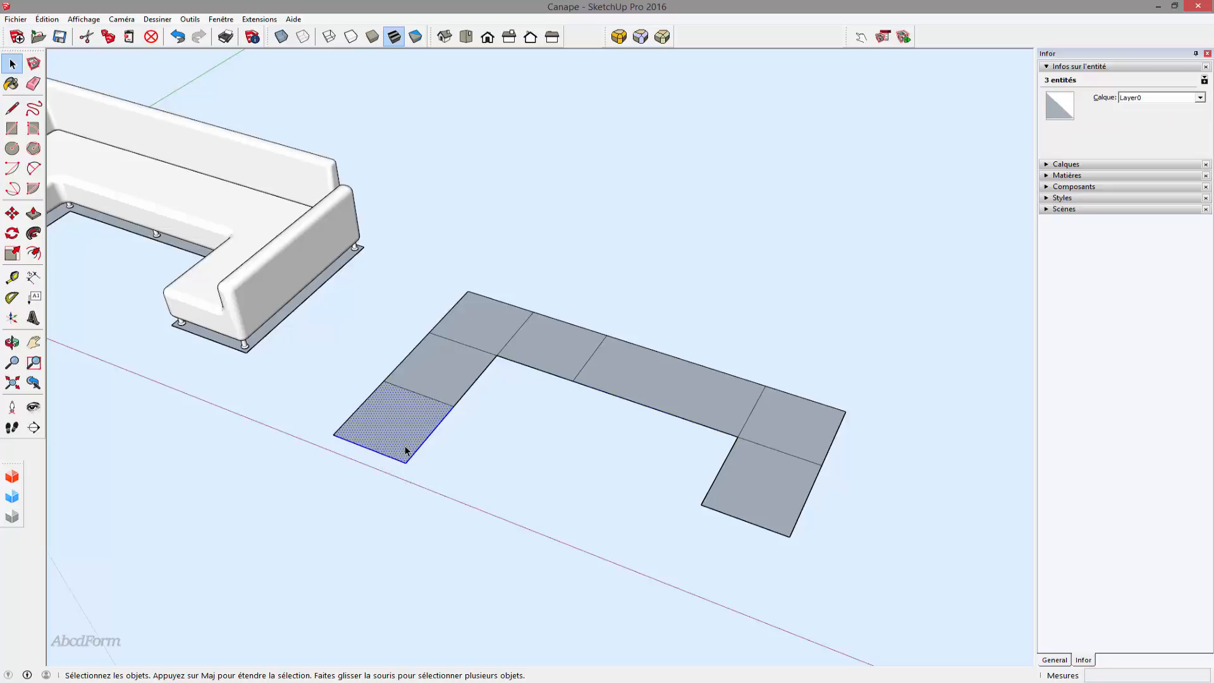
key(m)
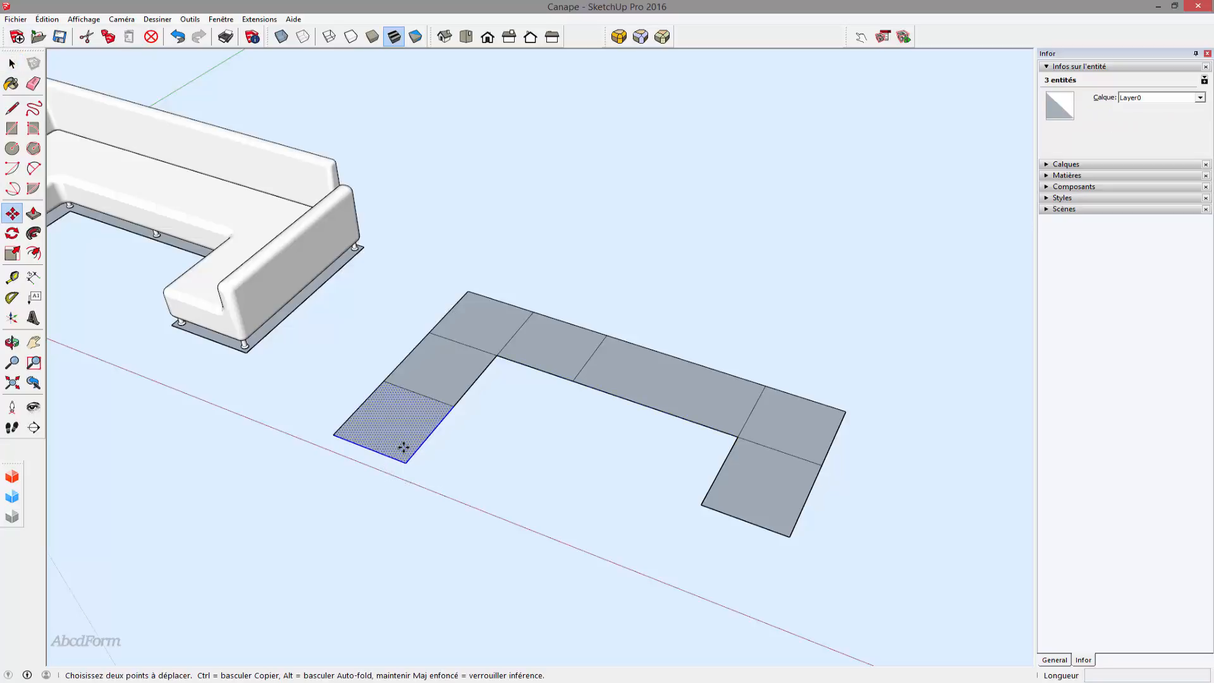
click(403, 447)
key(ctrl)
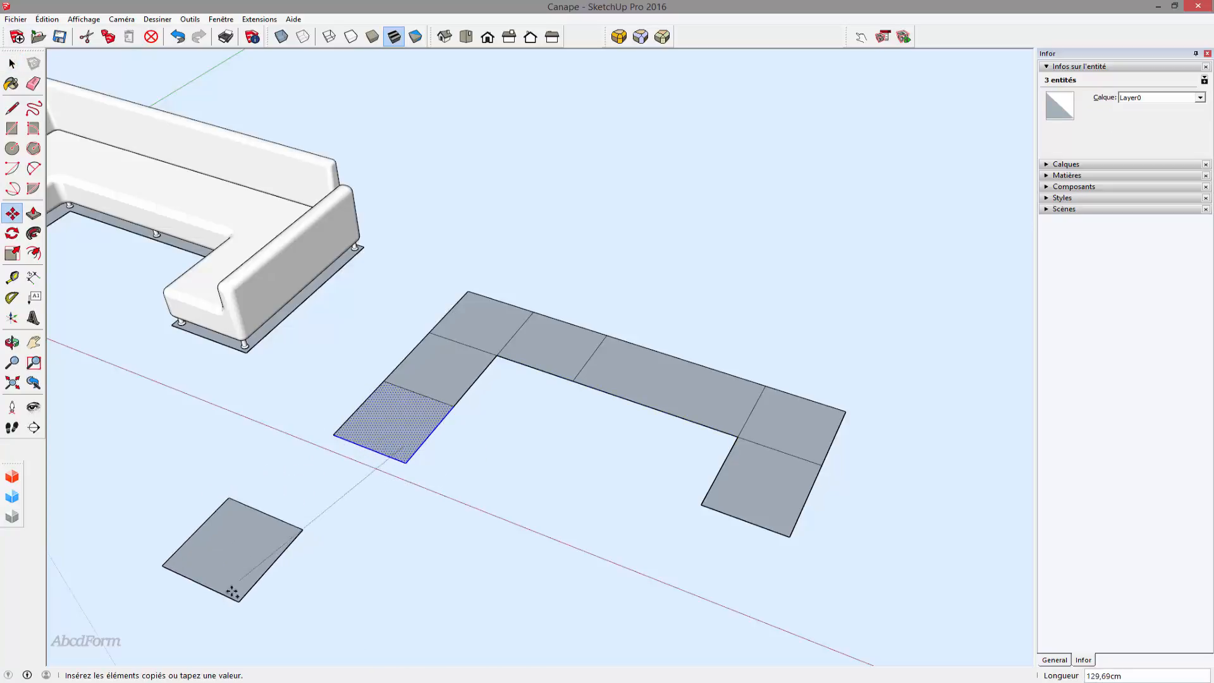
click(248, 625)
- Copy the corner square between the longer arm and the back section to the front, beside the end panel copy
scroll(485, 494, down, 1)
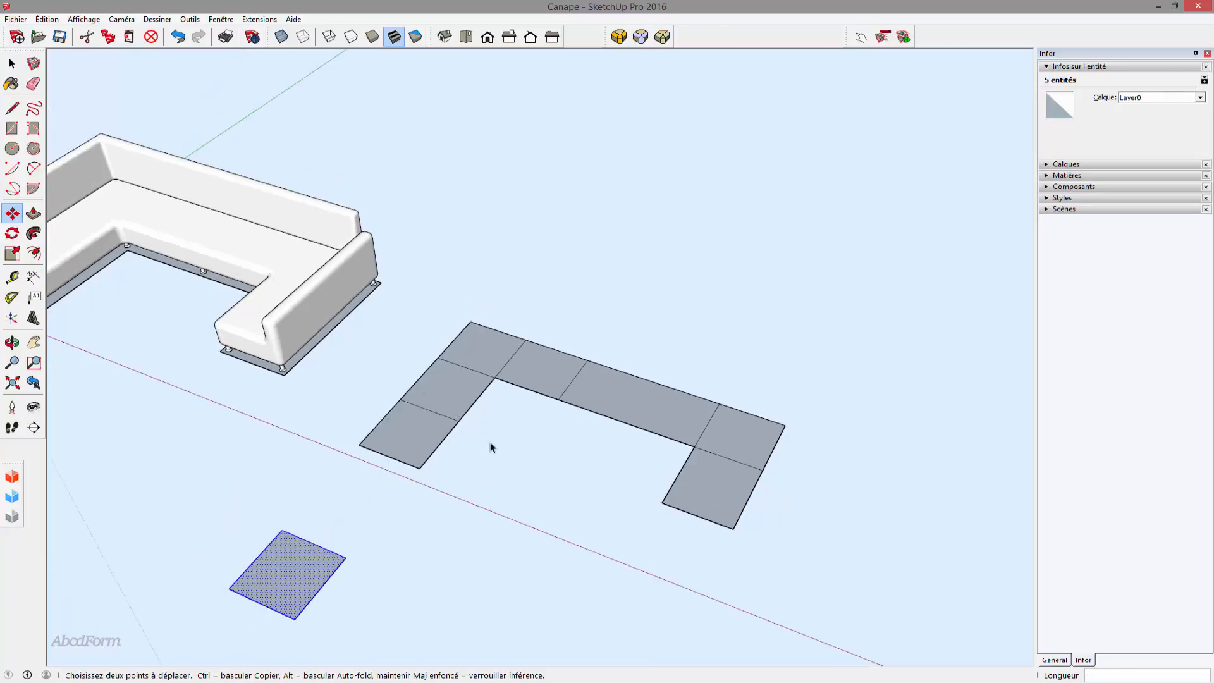
key(space)
click(480, 354)
key(m)
click(479, 354)
key(ctrl)
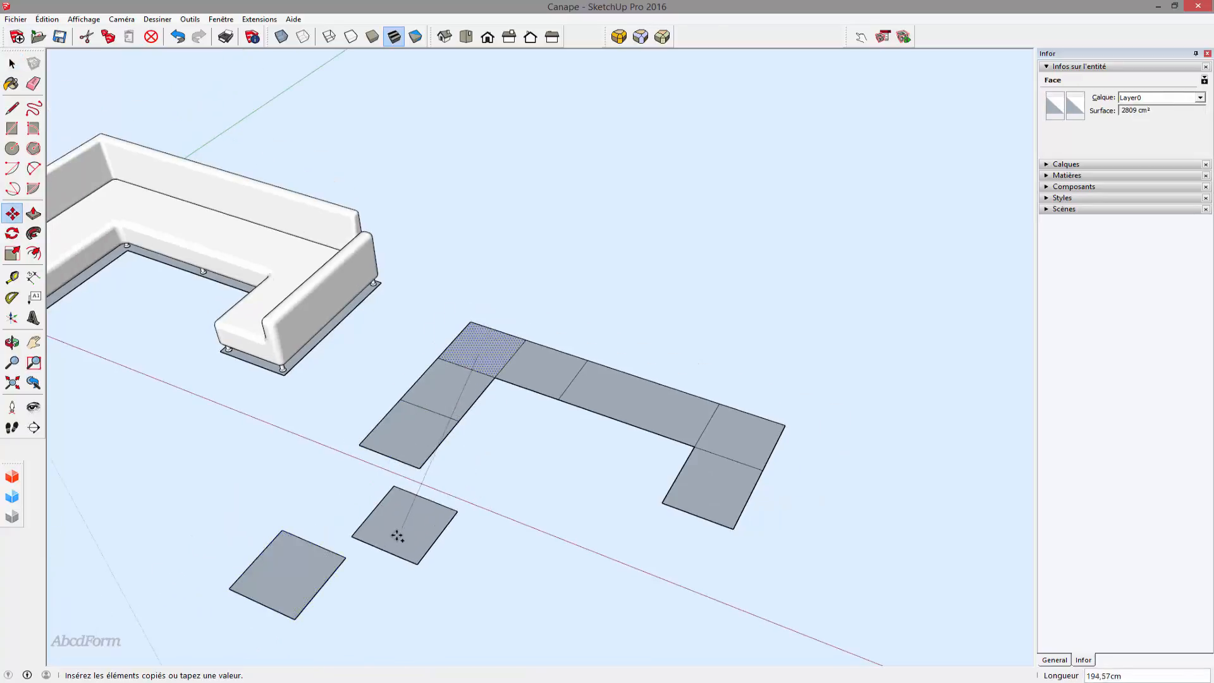
click(383, 534)
- Copy the first panel of the back section to the empty area in front of the U shape
scroll(518, 534, down, 1)
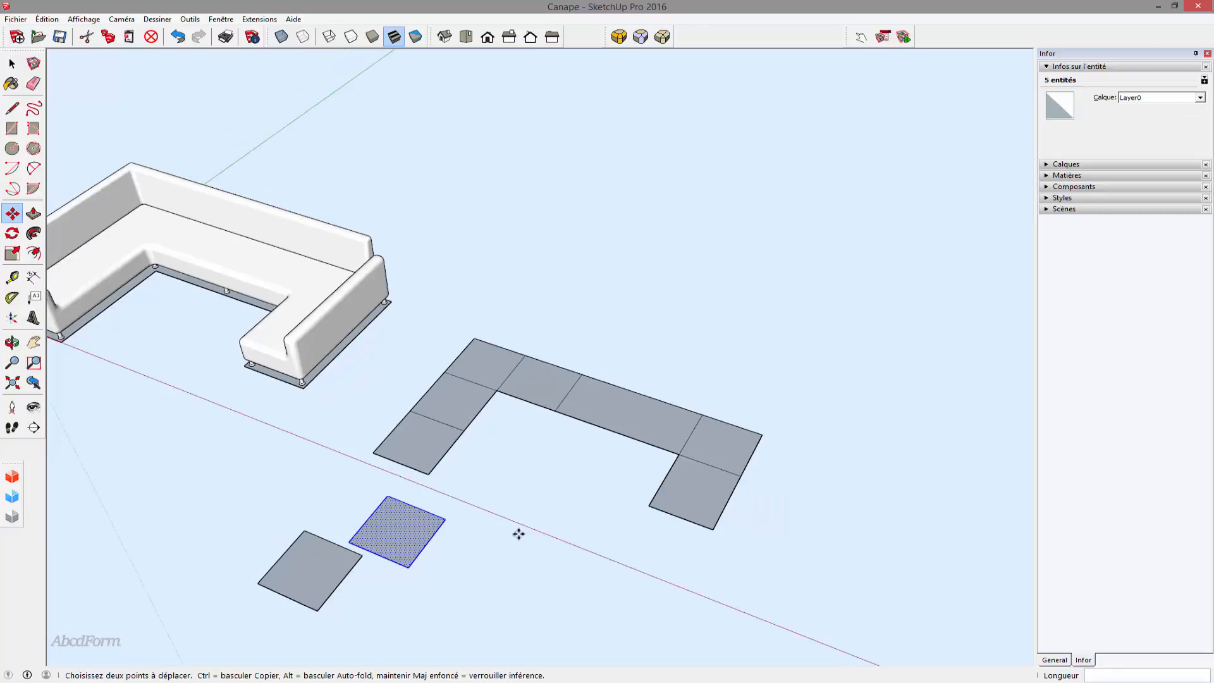
key(space)
click(531, 415)
key(m)
click(539, 417)
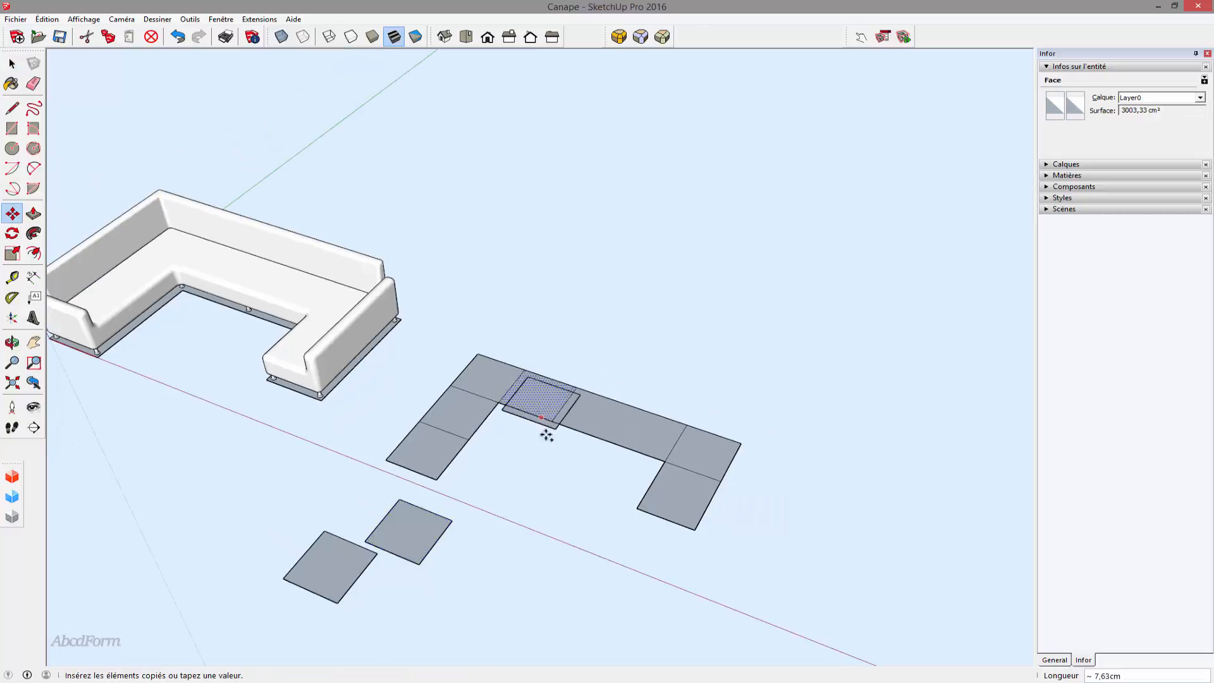
key(ctrl)
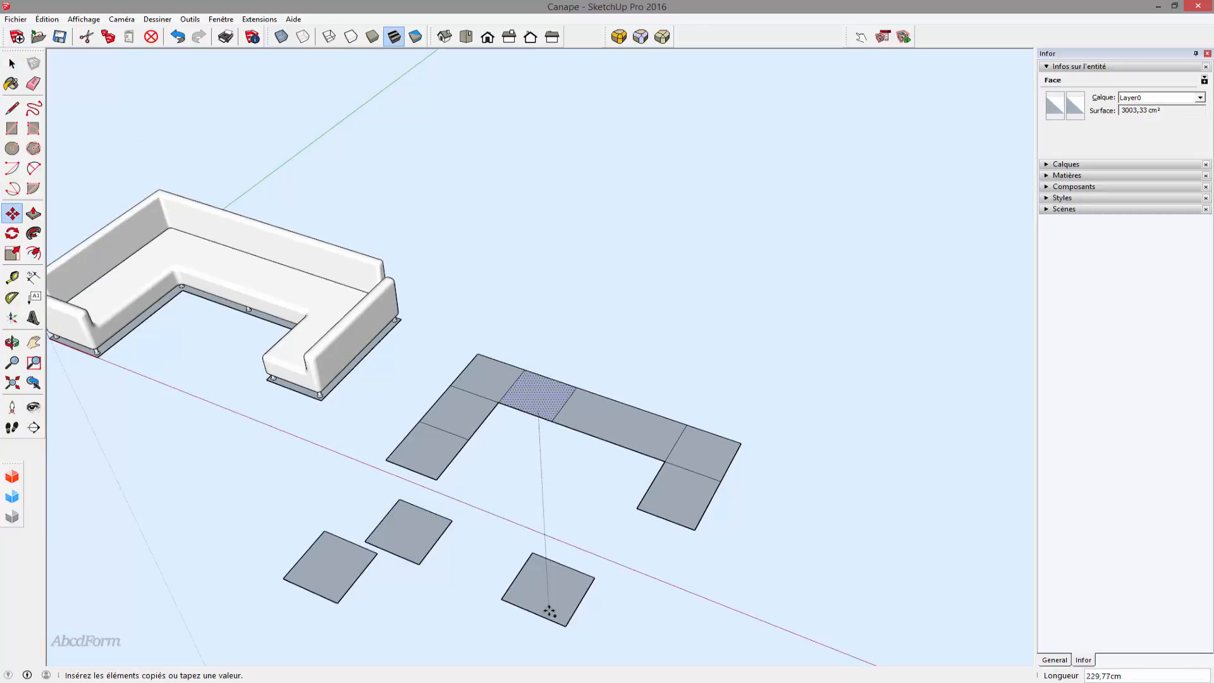
click(549, 606)
- Copy the shorter arm's panel together with its adjoining corner panel to the front, beside the other panel copies
scroll(579, 519, down, 1)
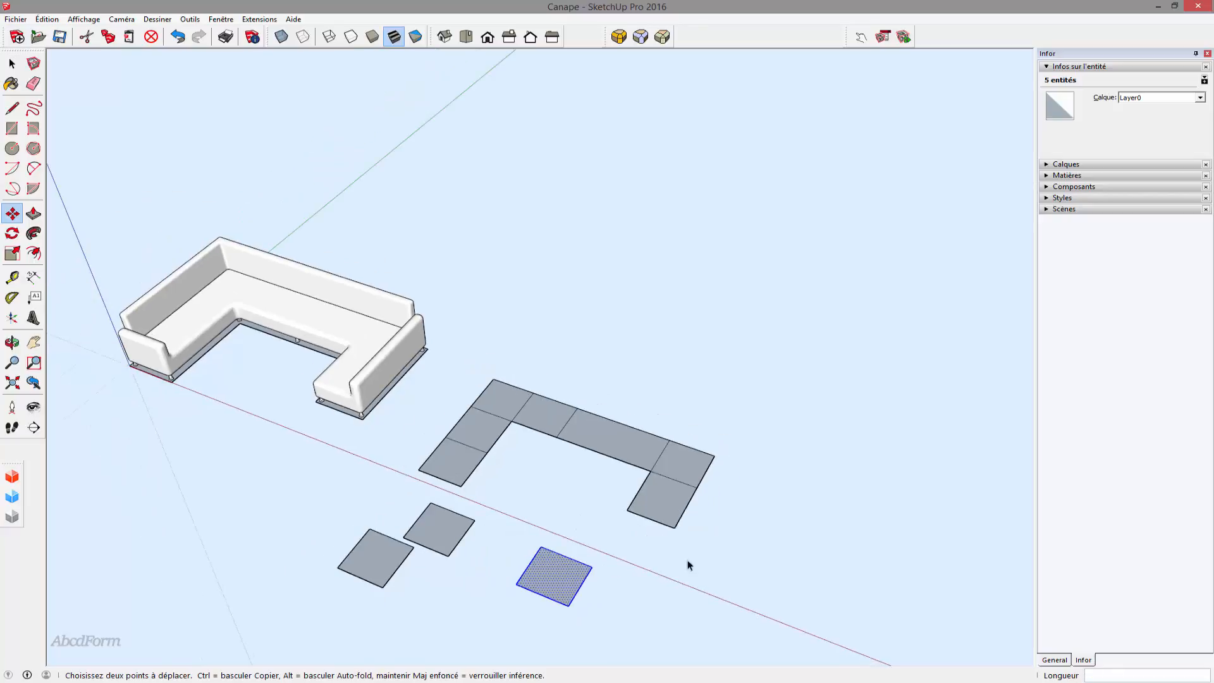
key(space)
drag(712, 565, 675, 469)
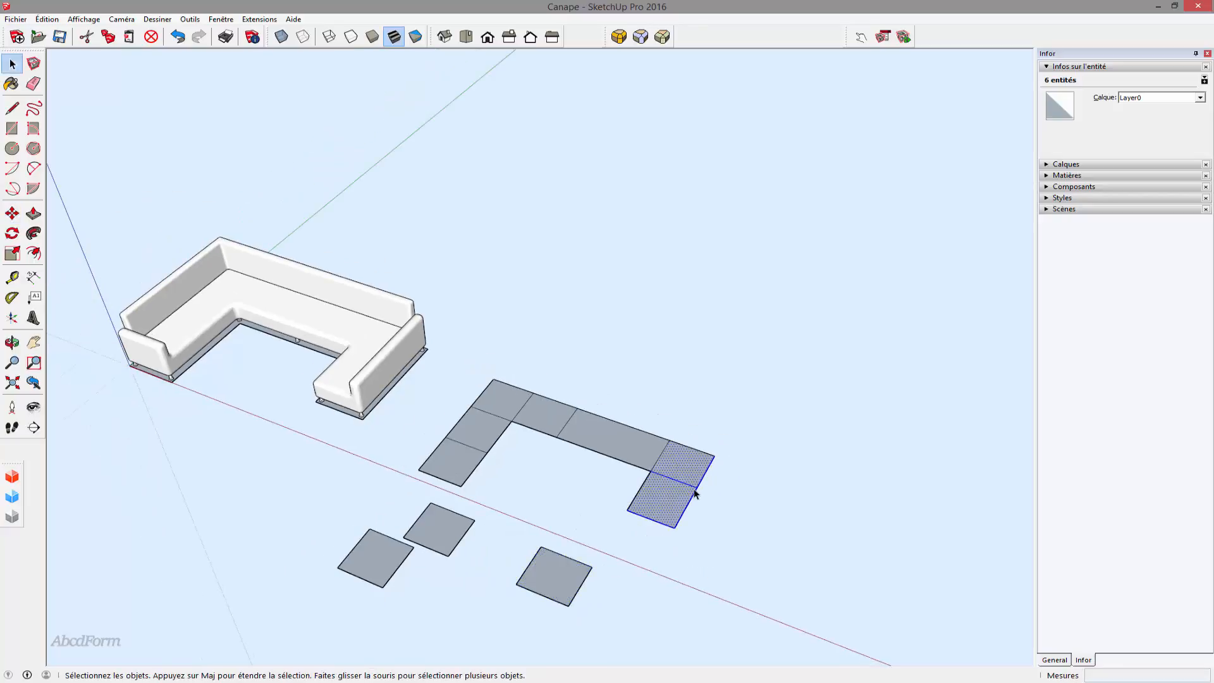
key(m)
click(668, 524)
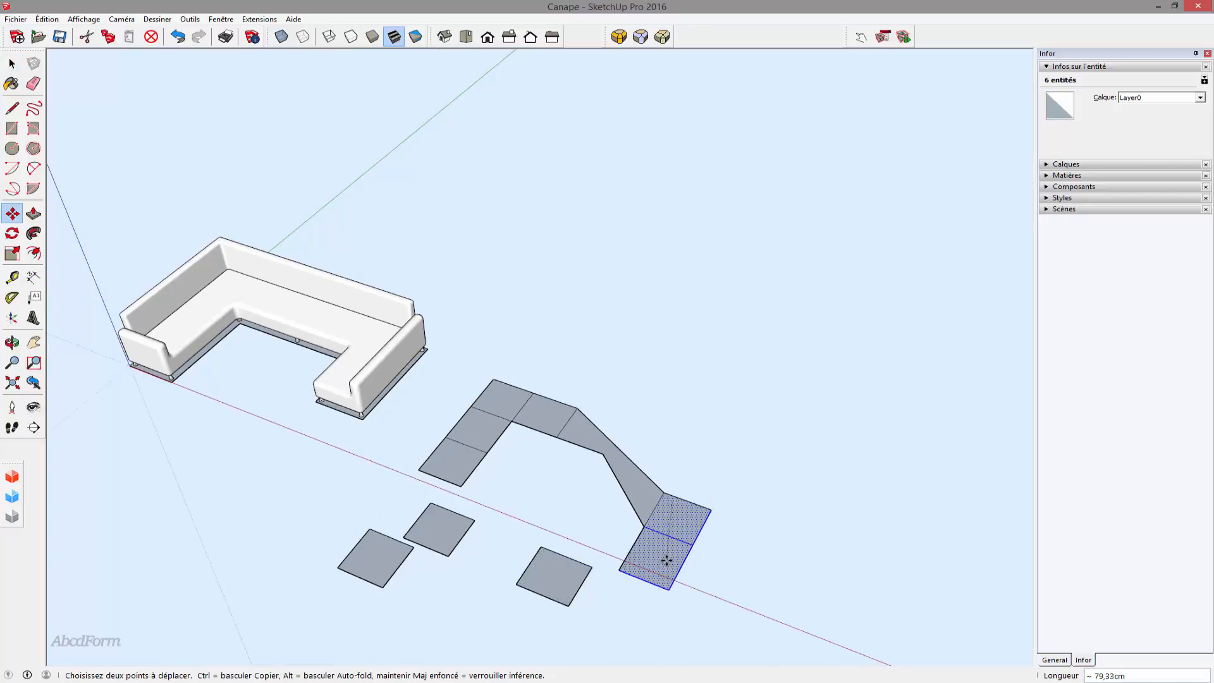
key(ctrl)
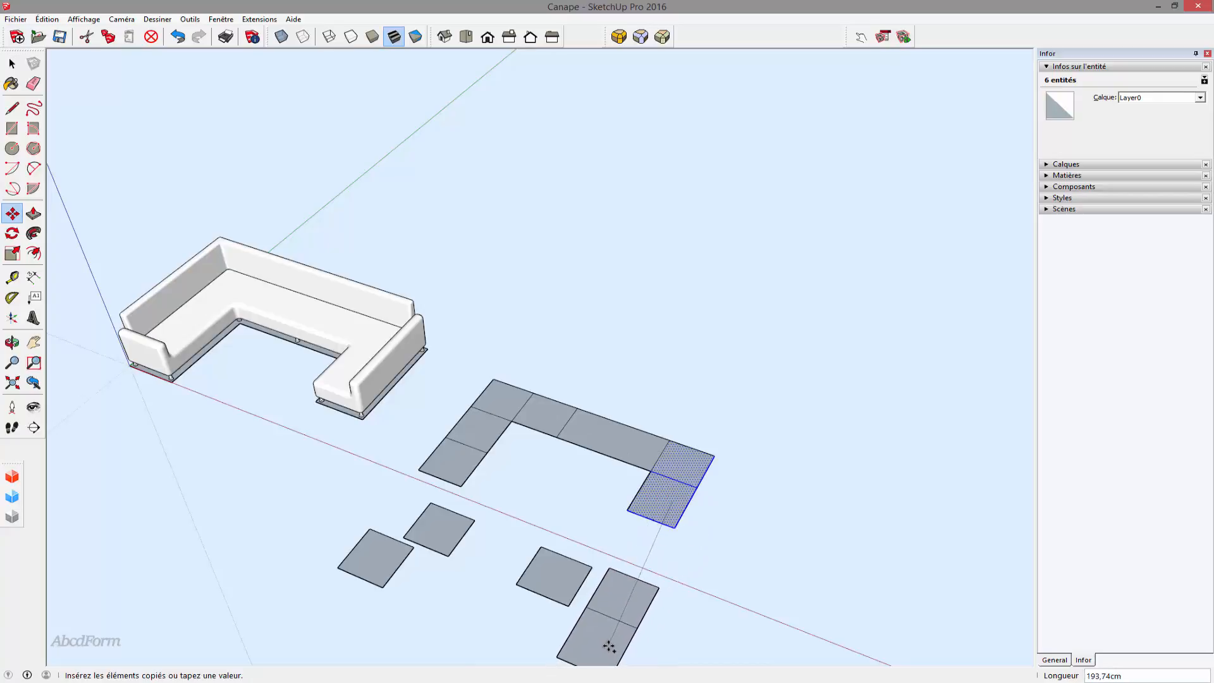
click(608, 646)
- Delete the original divided U-shaped layout, keeping only the copied panels
middle_drag(455, 602, 557, 551)
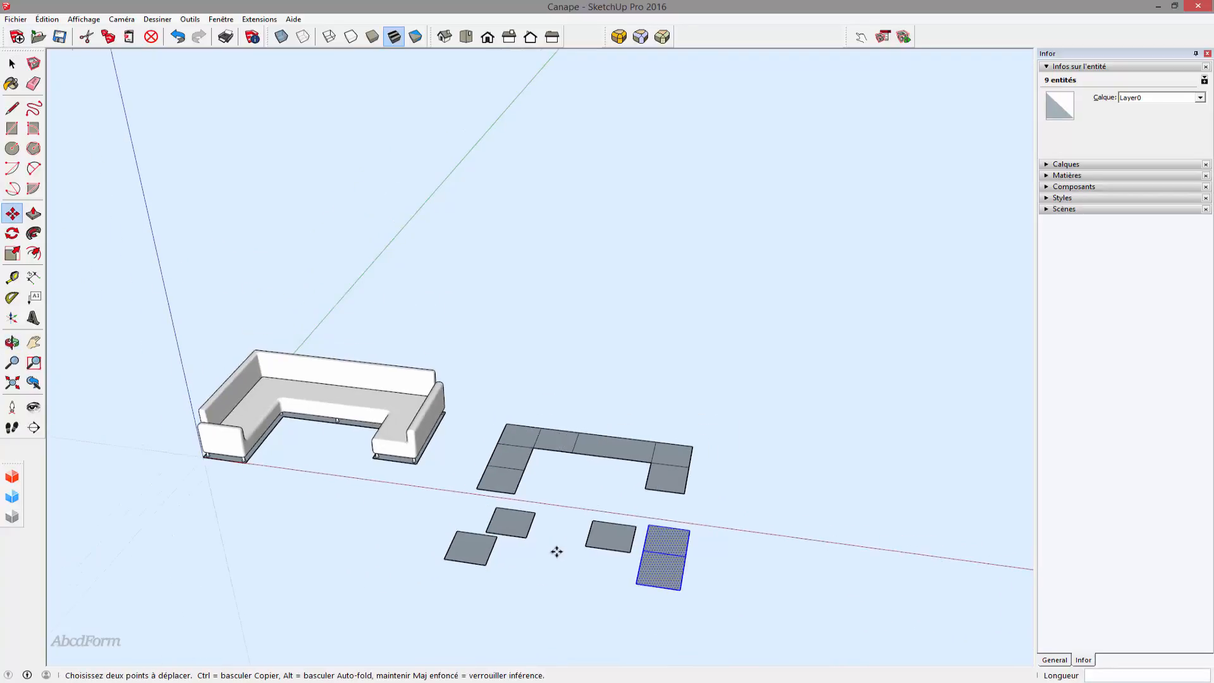
key(space)
triple_click(615, 446)
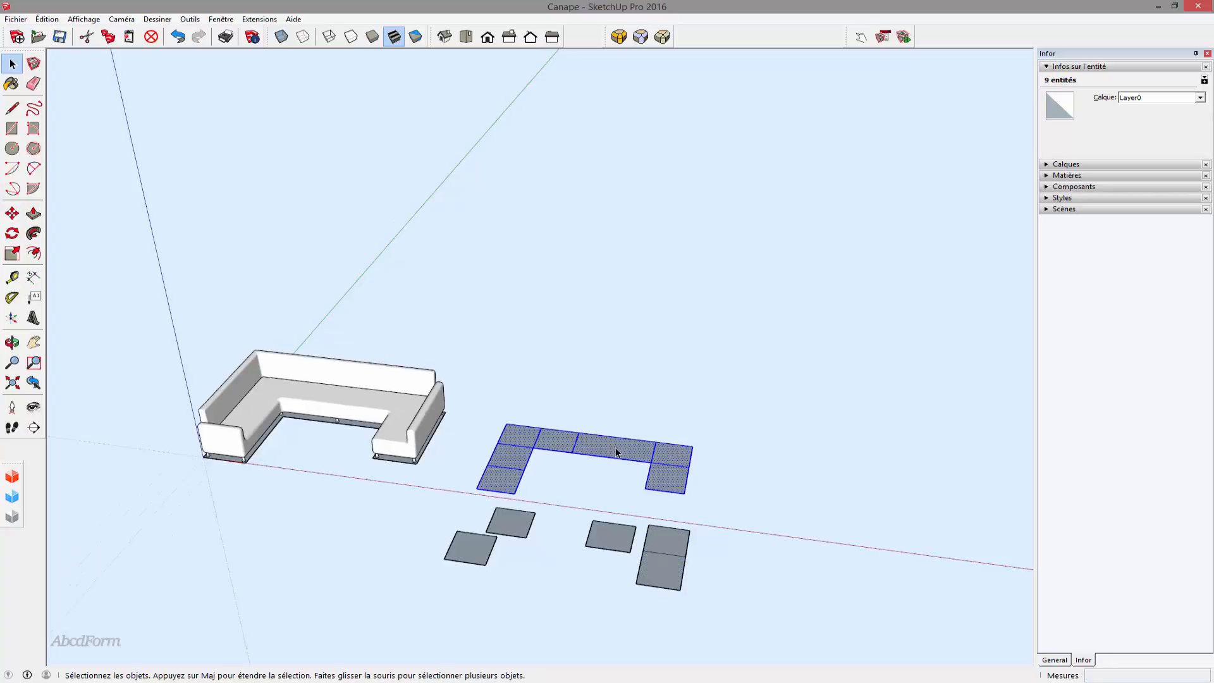
key(Delete)
- Reverse the faces of all the copied panels so their front sides face up
middle_drag(582, 483, 569, 459)
drag(475, 447, 782, 613)
right_click(717, 547)
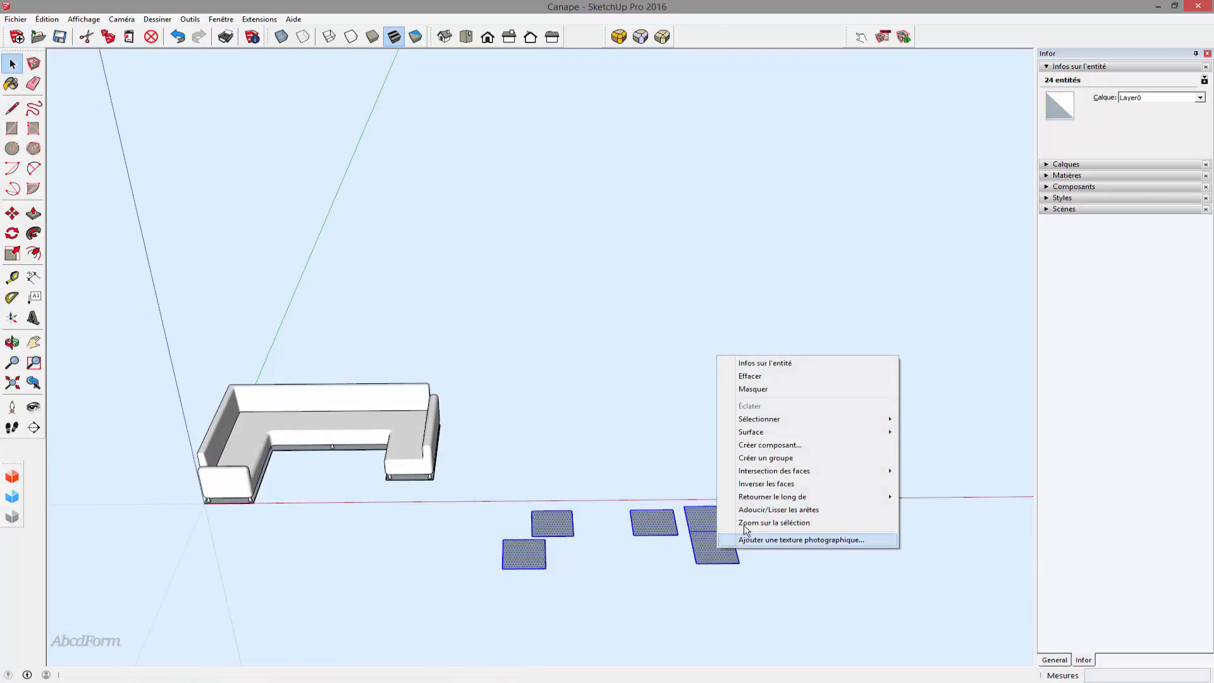
click(762, 485)
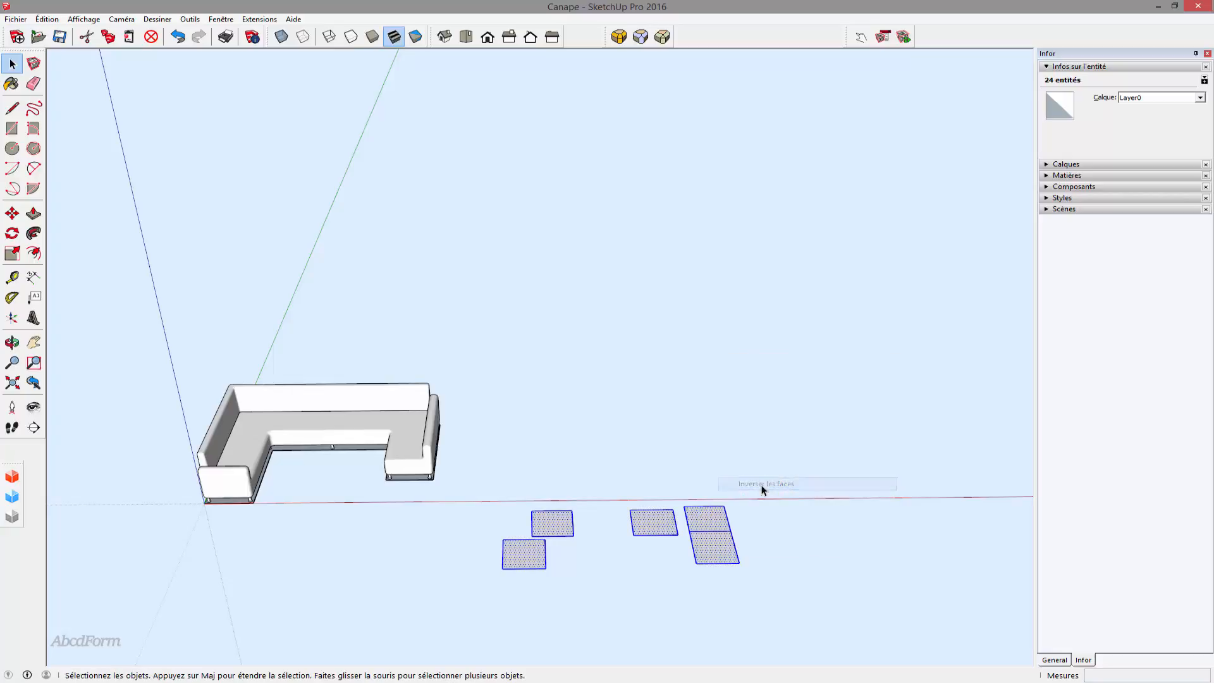
- Extrude the three separate square panels upward by 15 cm with Push/Pull, leaving the two-panel piece flat
middle_drag(602, 471, 406, 523)
key(p)
scroll(405, 520, up, 3)
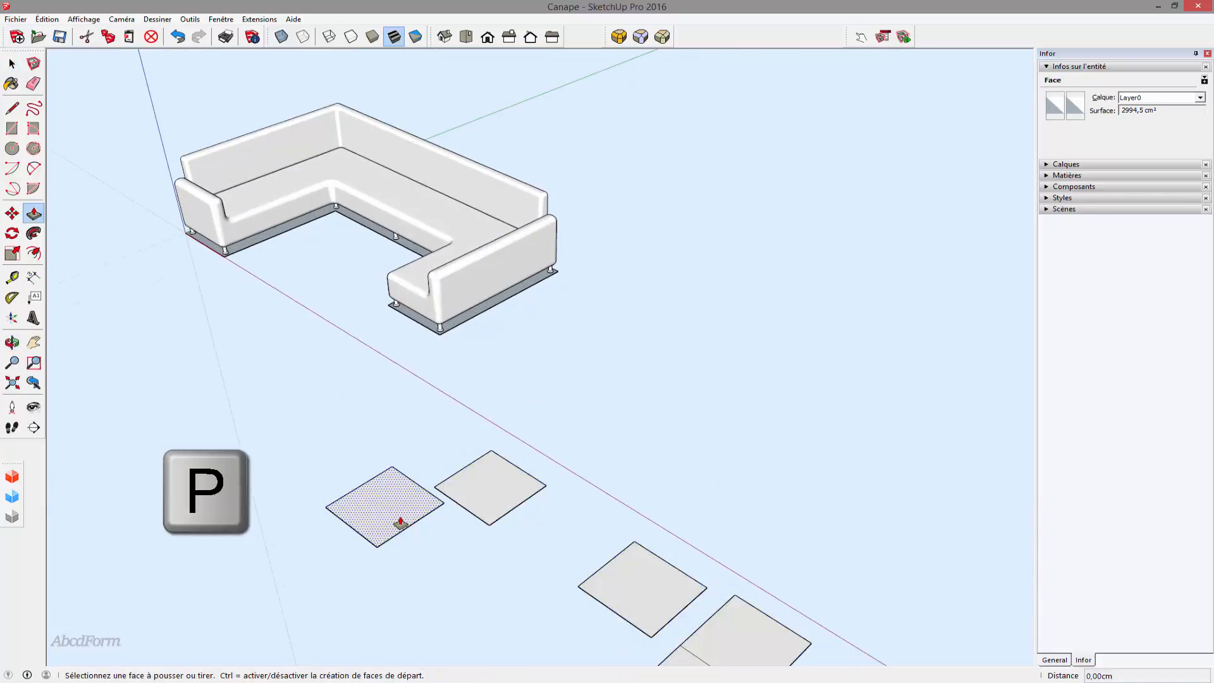
click(401, 522)
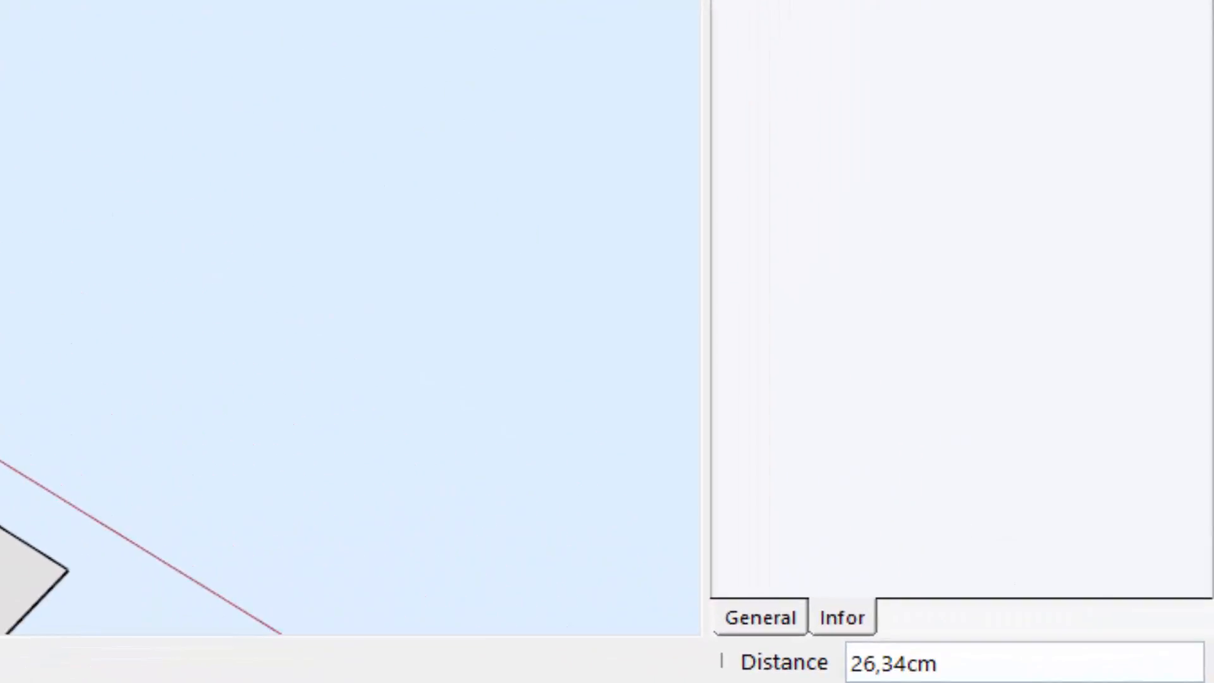
text(15)
key(Return)
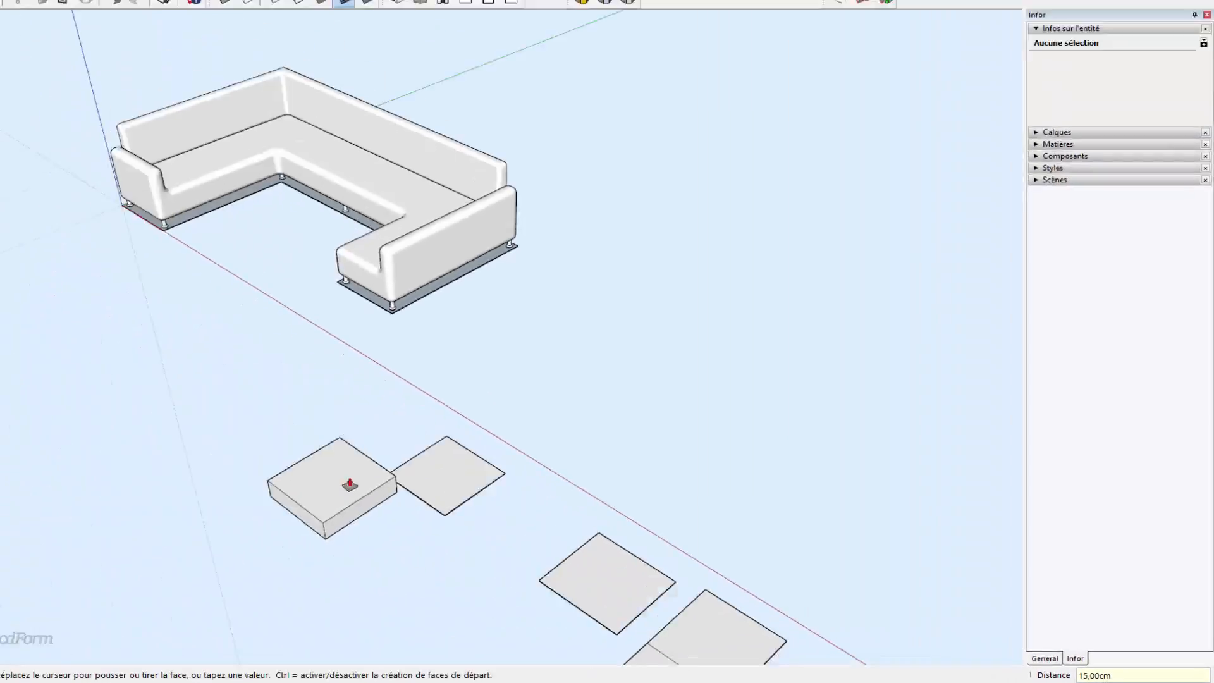
double_click(632, 597)
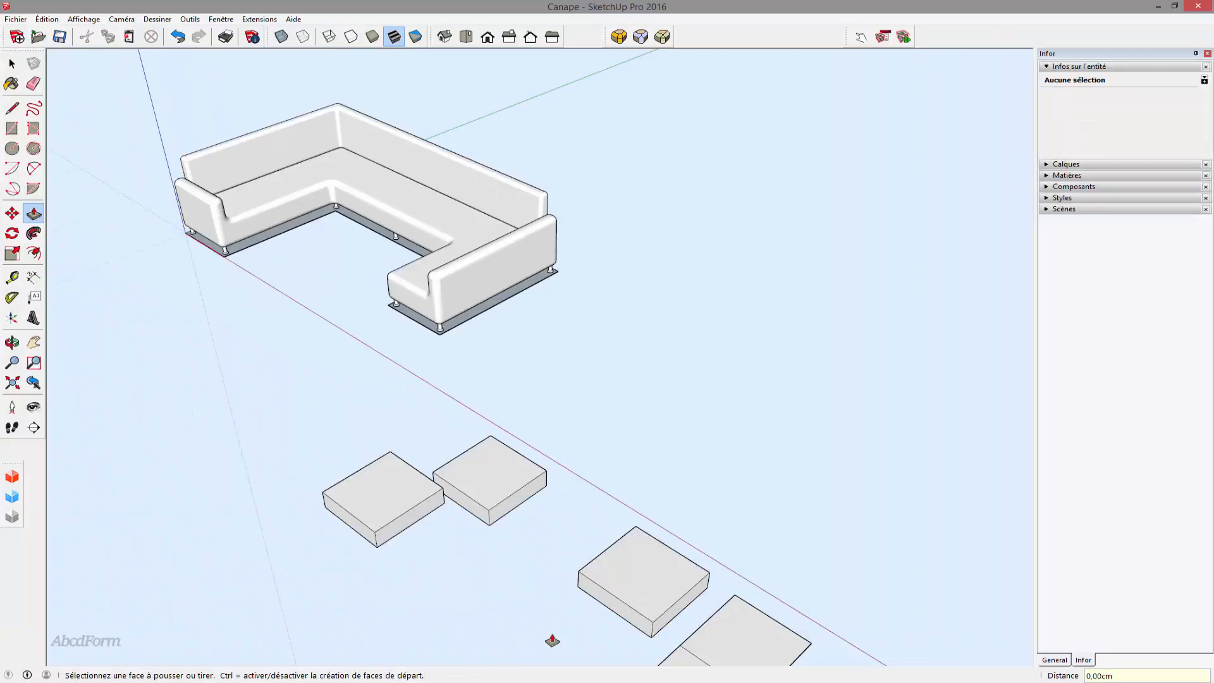
- Make each of the three extruded cushion blocks its own group
shift+middle_drag(538, 635, 521, 445)
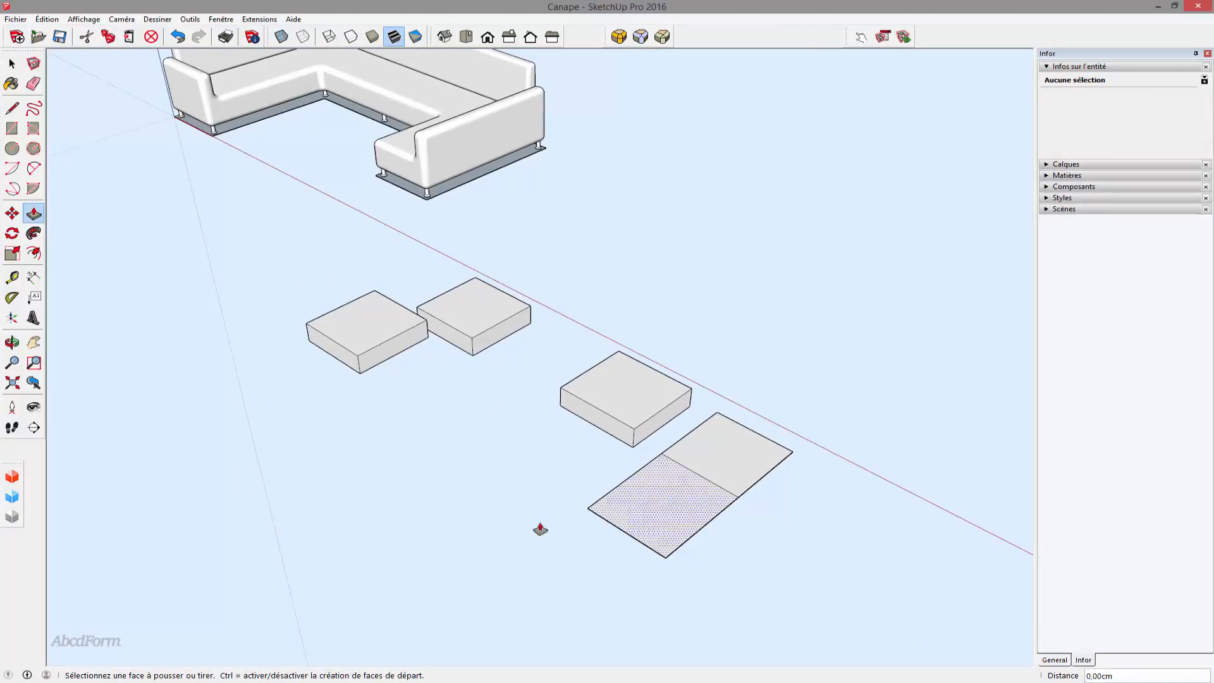
key(space)
scroll(406, 438, up, 1)
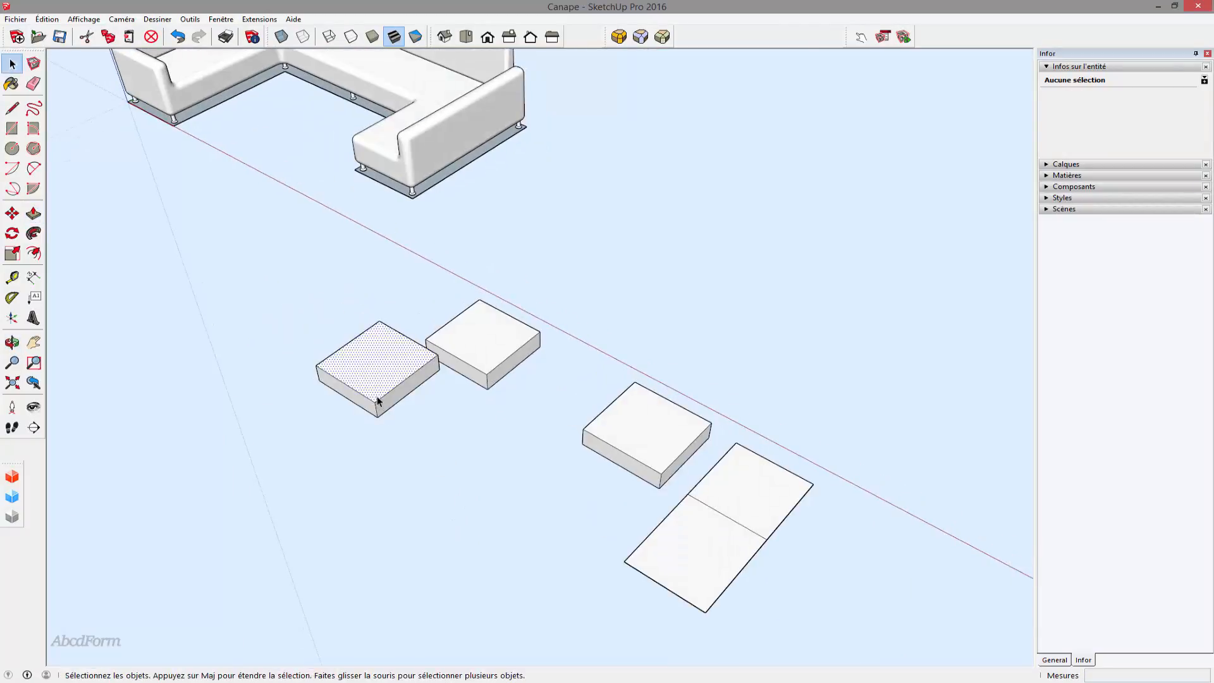
triple_click(378, 402)
right_click(378, 399)
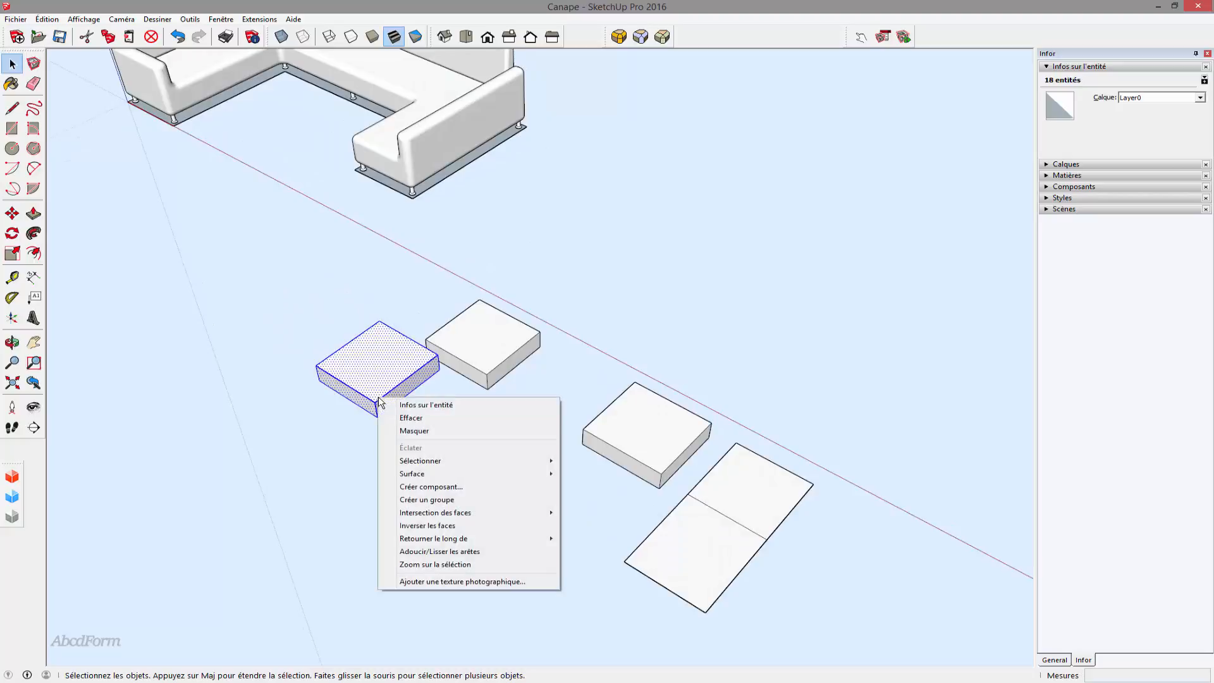
click(427, 499)
click(504, 348)
right_click(504, 349)
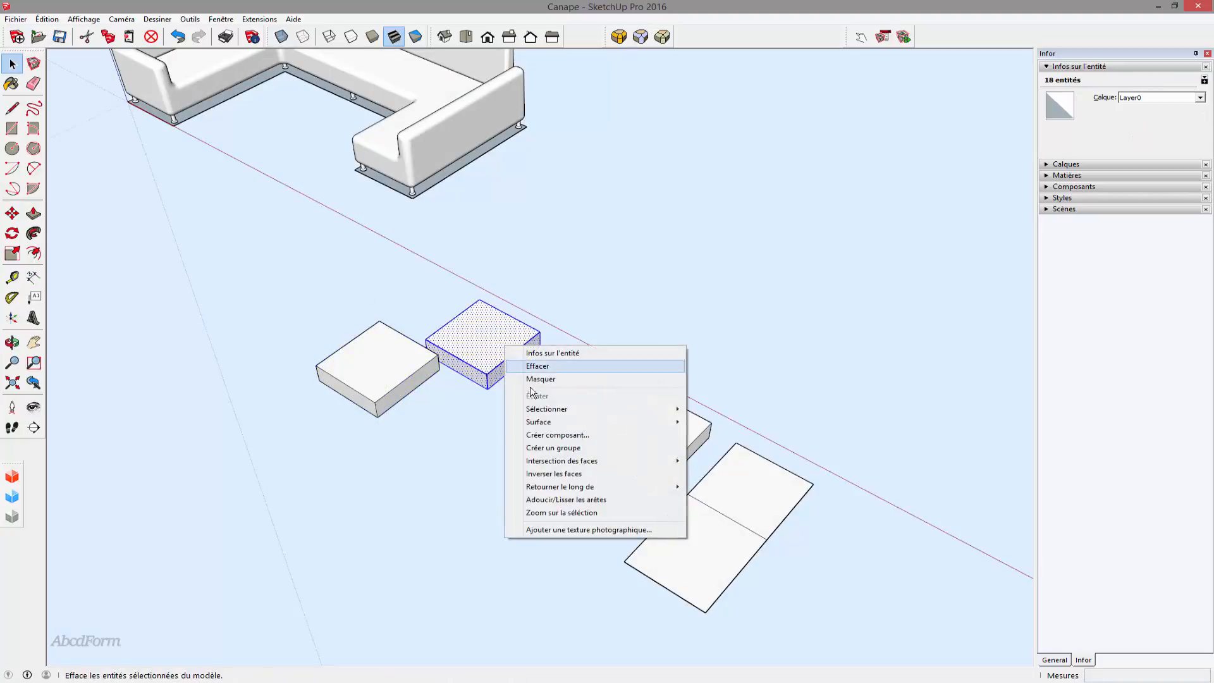
click(553, 436)
triple_click(646, 433)
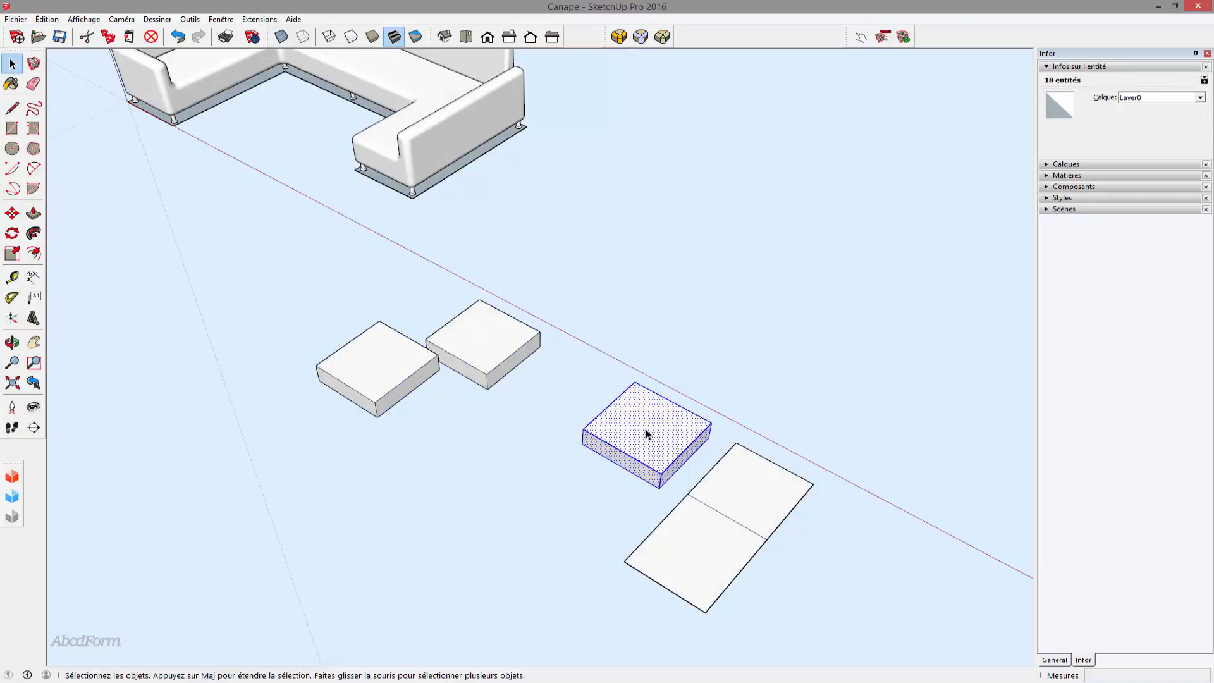
right_click(646, 434)
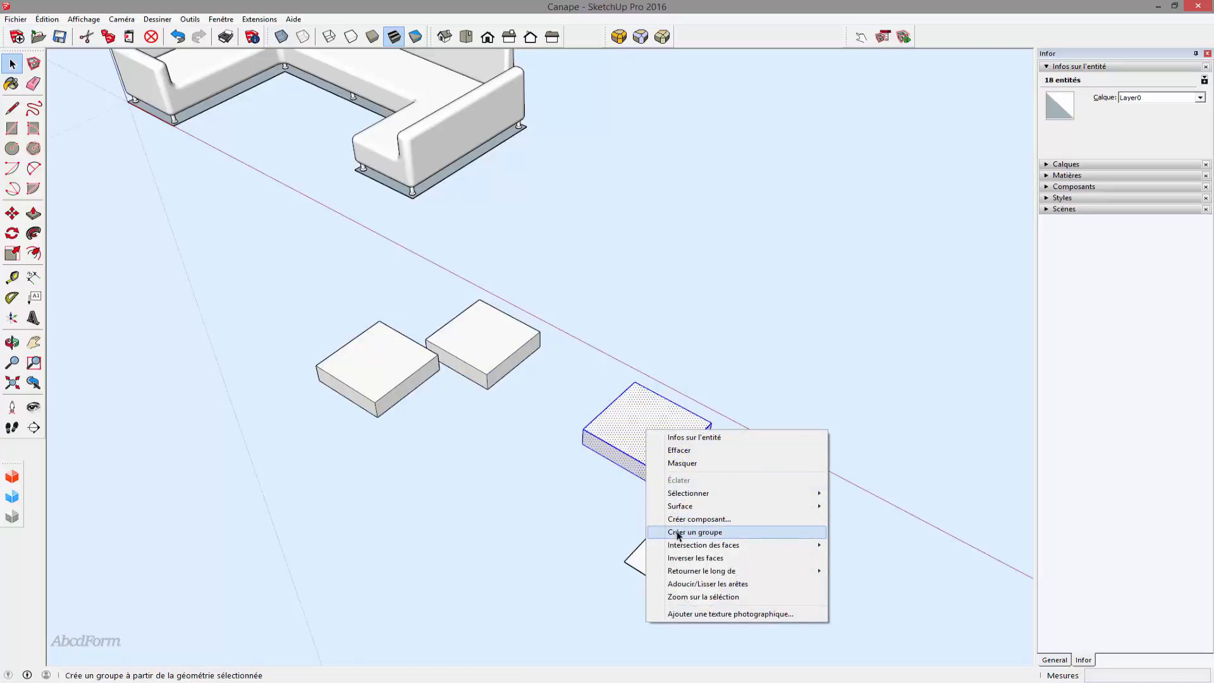
click(675, 534)
- Copy the longer arm's cushion 56.5 cm along its length so the copy sits flush end to end with it
middle_drag(675, 533, 344, 462)
key(m)
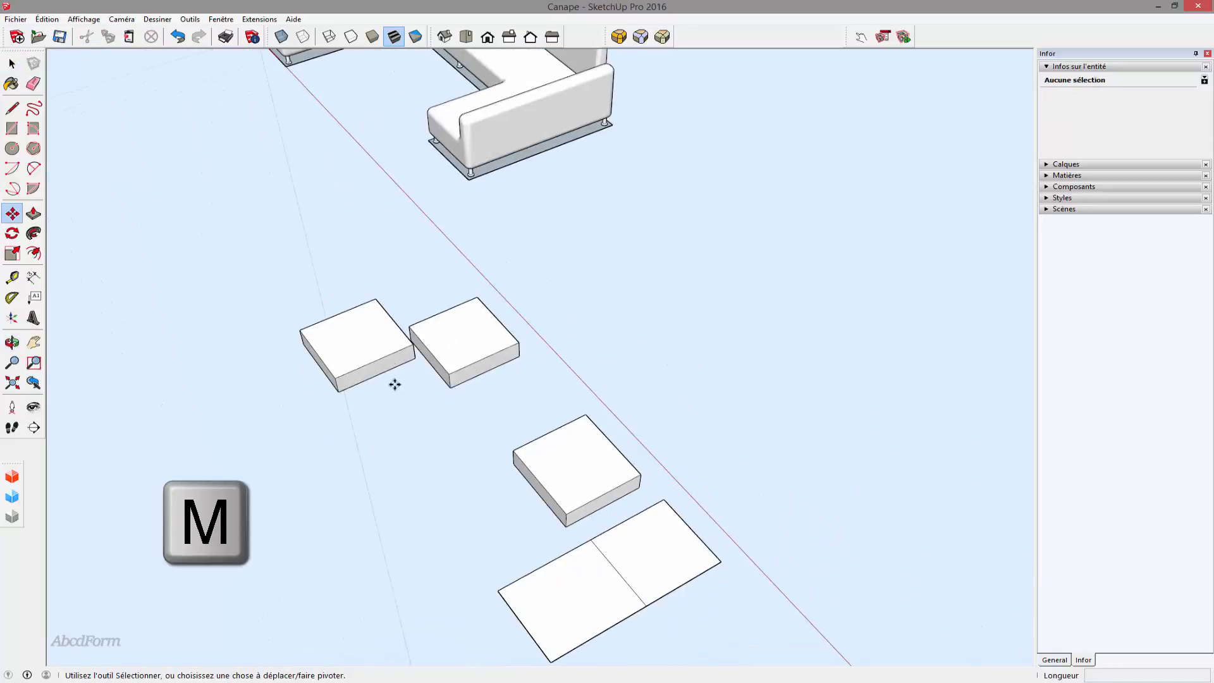
click(408, 348)
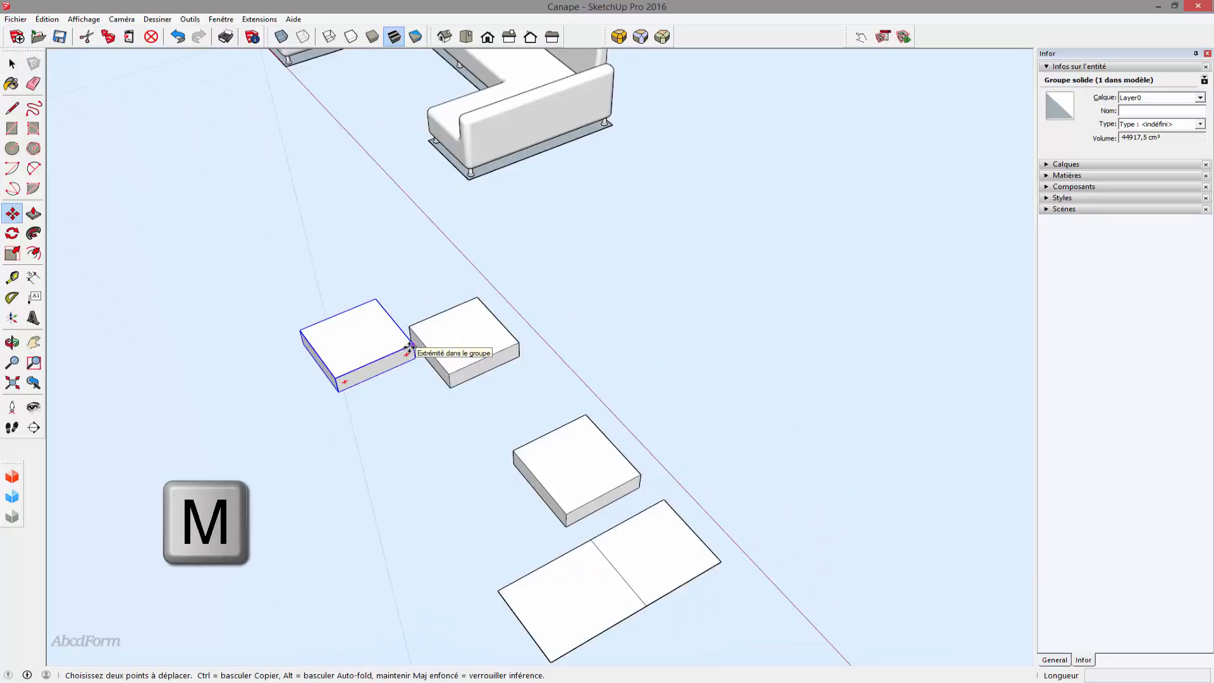
click(408, 348)
key(ctrl)
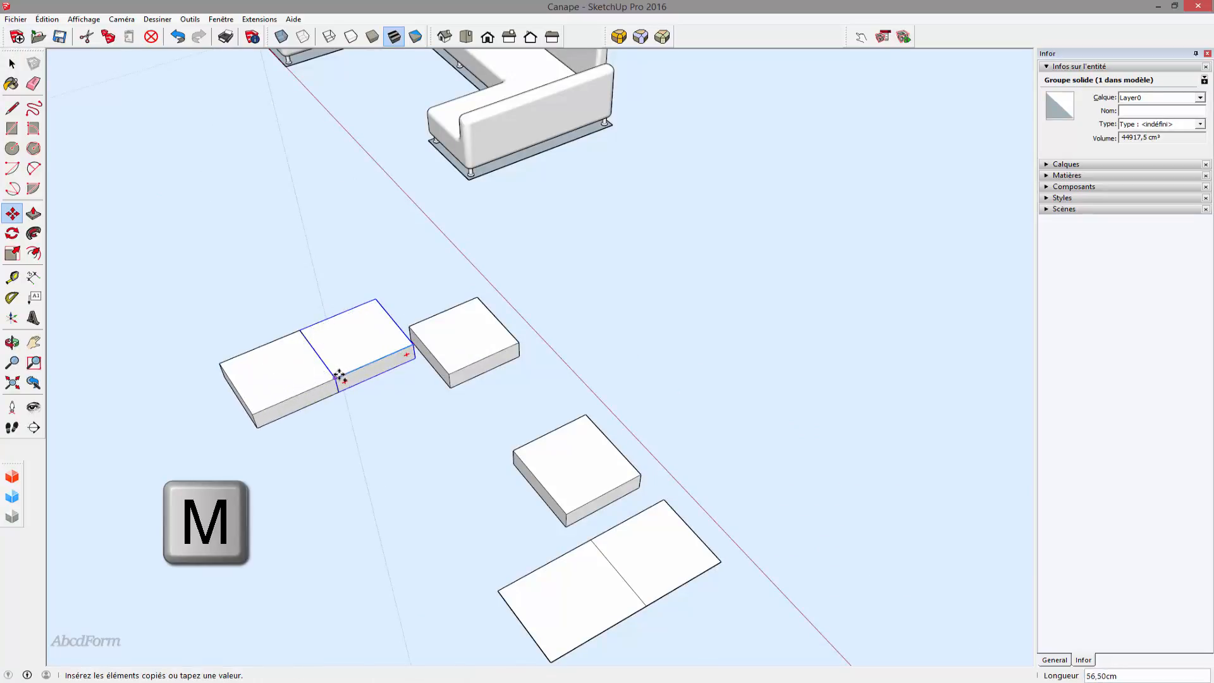
click(340, 375)
key(space)
click(383, 426)
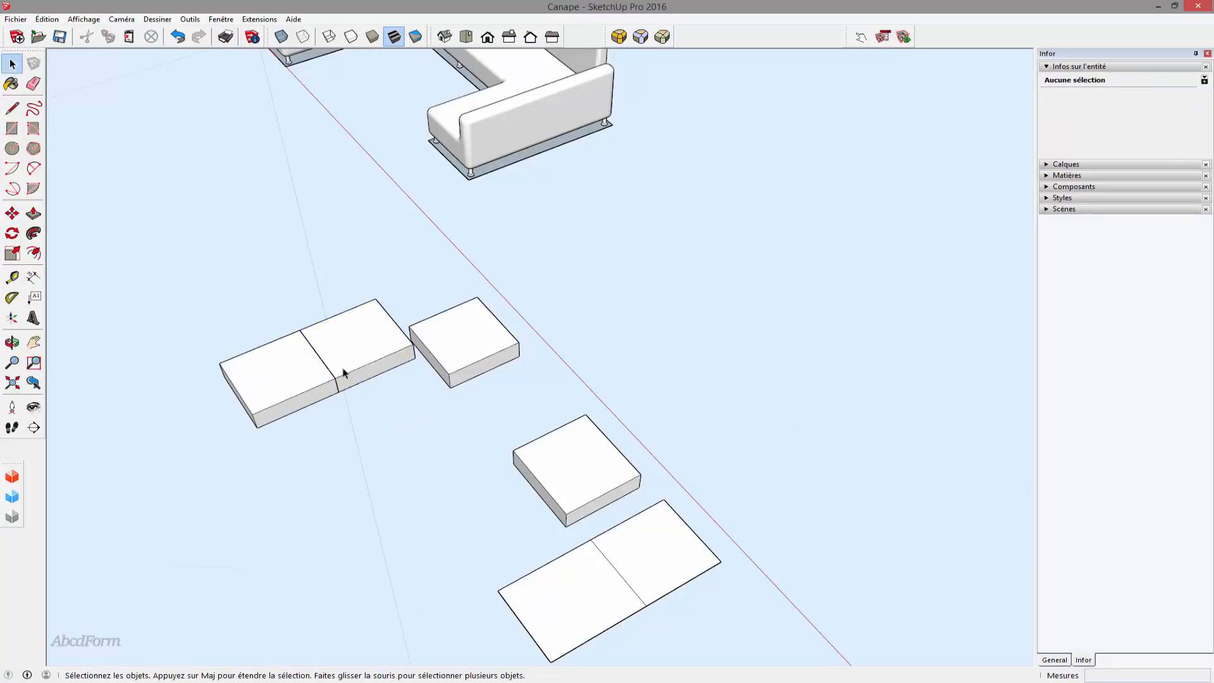
- Move the corner cushion flush against the back end of the two longer-arm cushions
click(422, 338)
middle_drag(417, 362, 467, 356)
key(m)
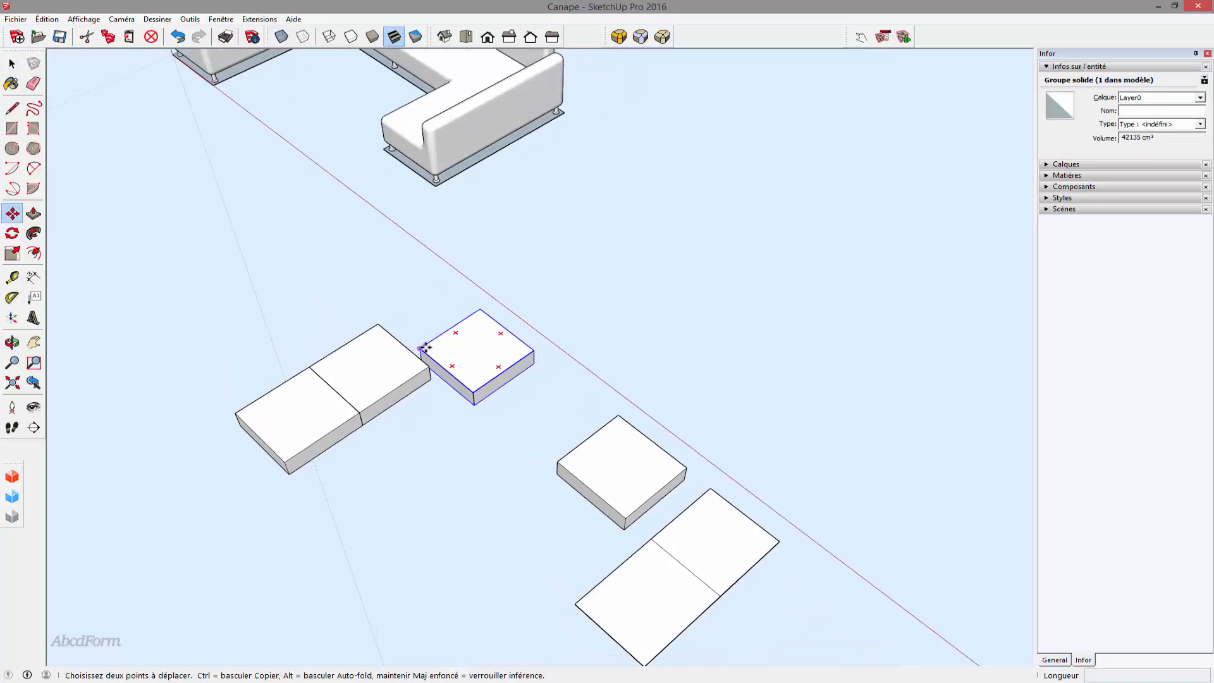
click(422, 348)
click(379, 327)
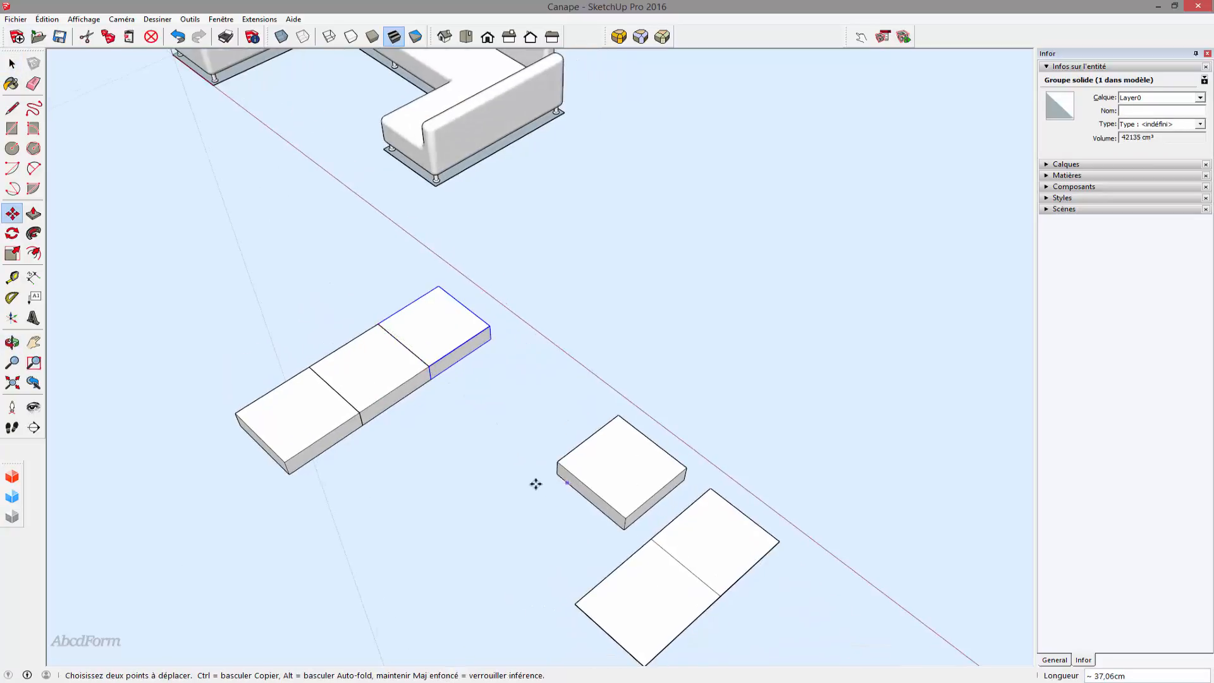
key(space)
click(475, 496)
- Copy the back section's cushion flush against the inner side of the corner cushion
middle_drag(474, 496, 691, 428)
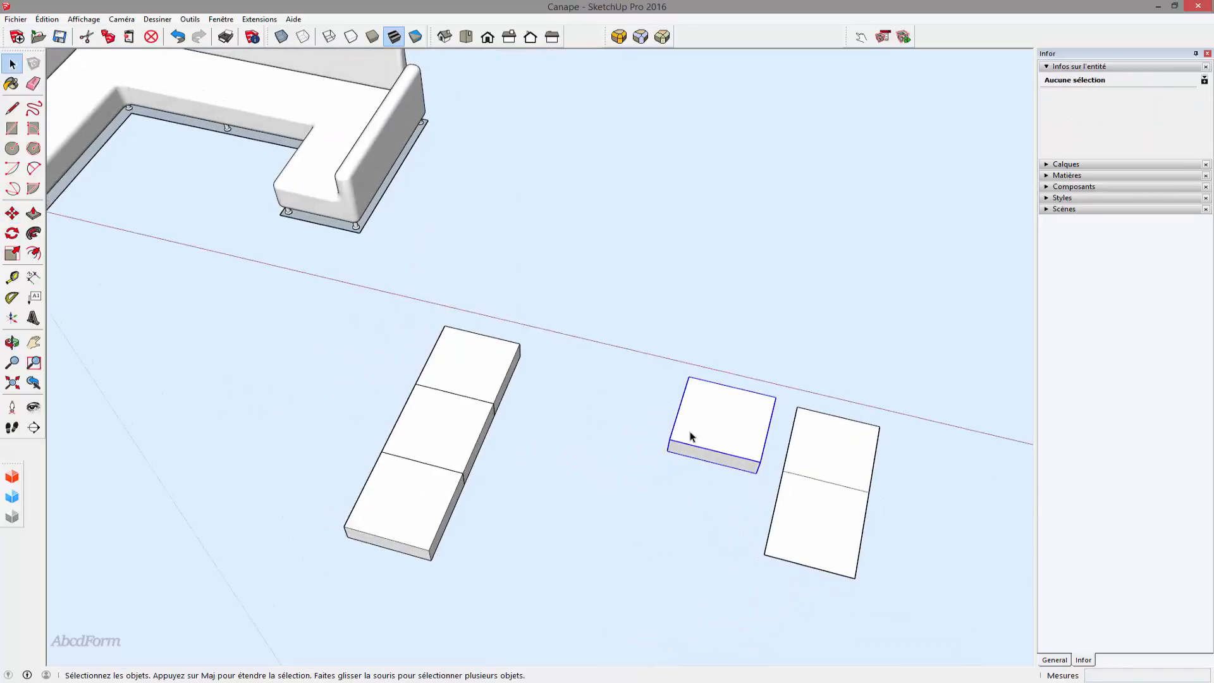
click(689, 436)
key(m)
key(ctrl)
click(669, 442)
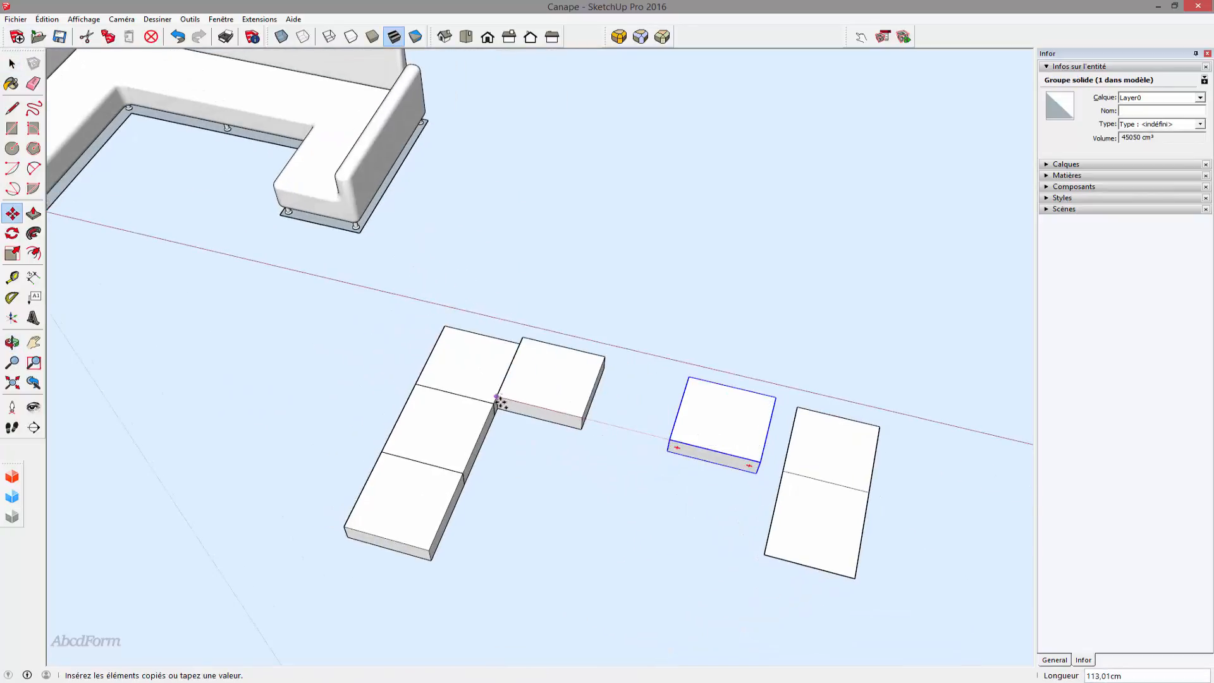
click(500, 402)
- Place a second copy of the back section's cushion flush beside the first copy
key(space)
key(m)
key(ctrl)
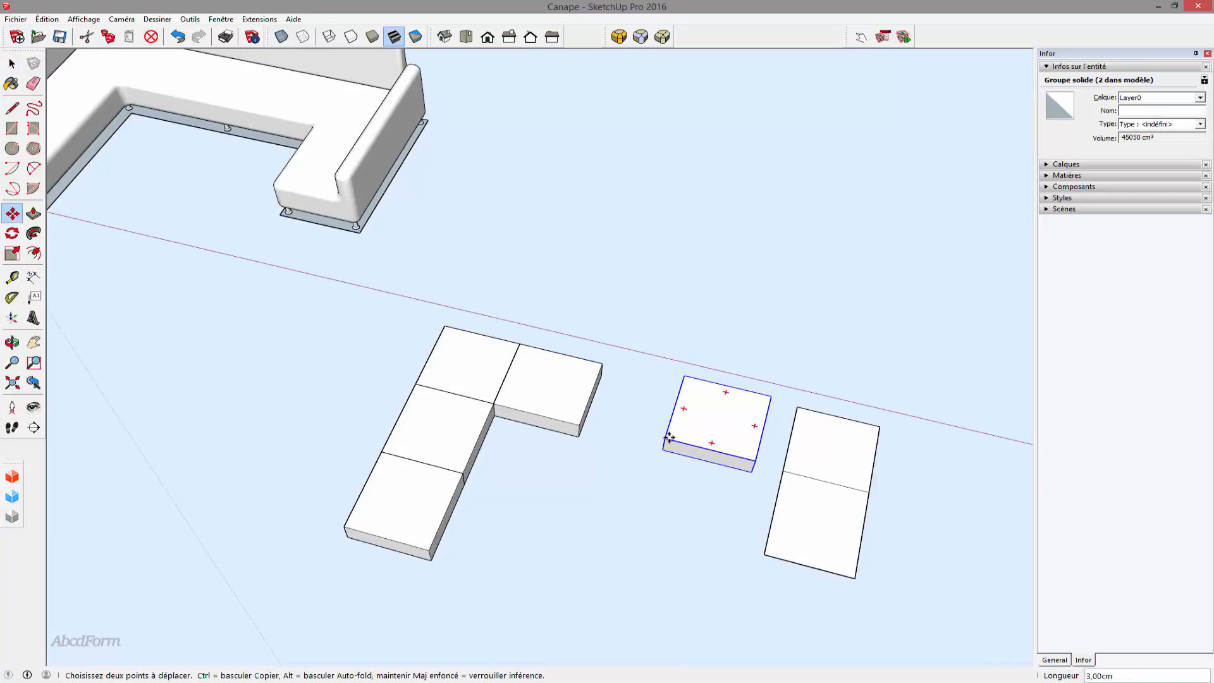
click(671, 442)
click(583, 430)
- Move the original back-section cushion to the free end of the back row, flush with its neighbour
key(space)
key(m)
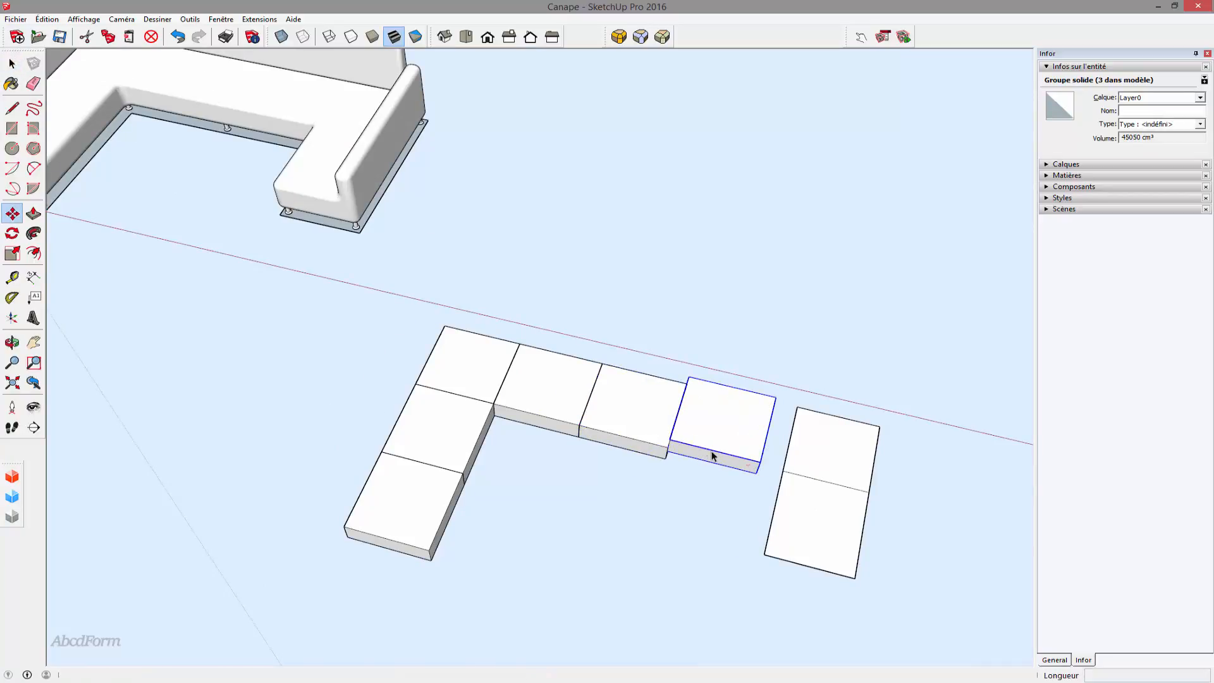
click(670, 442)
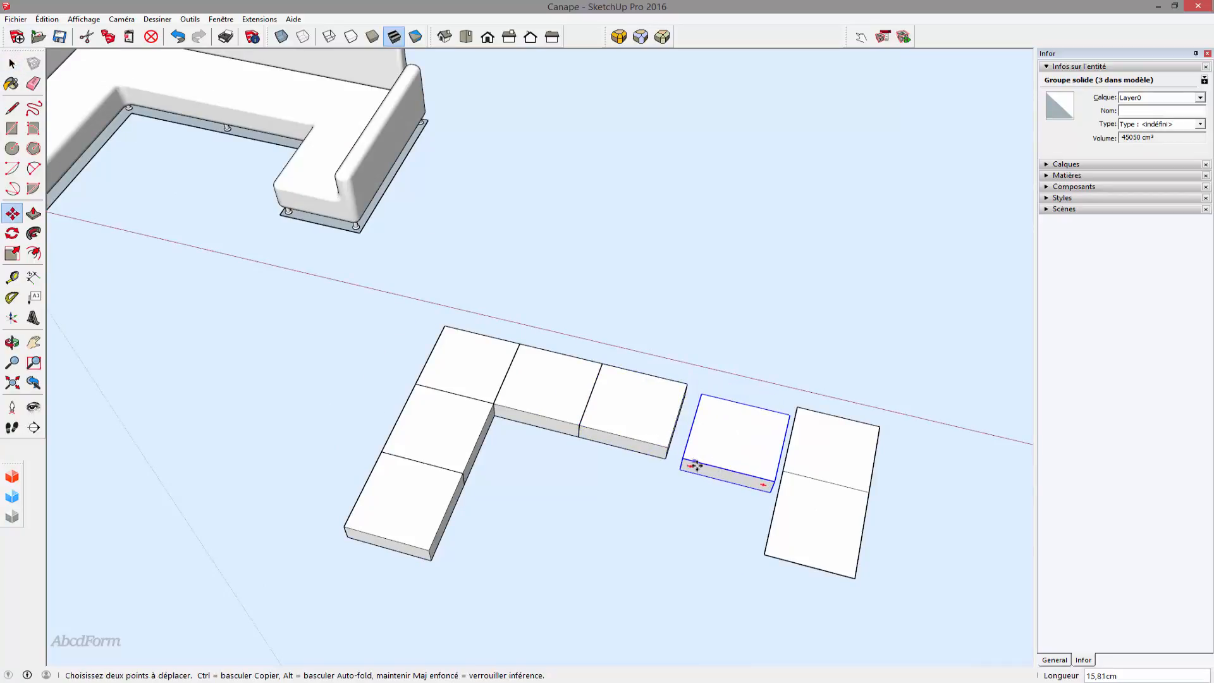
click(655, 514)
- Select all six cushions of the L-shaped arrangement and combine them into a single group
key(space)
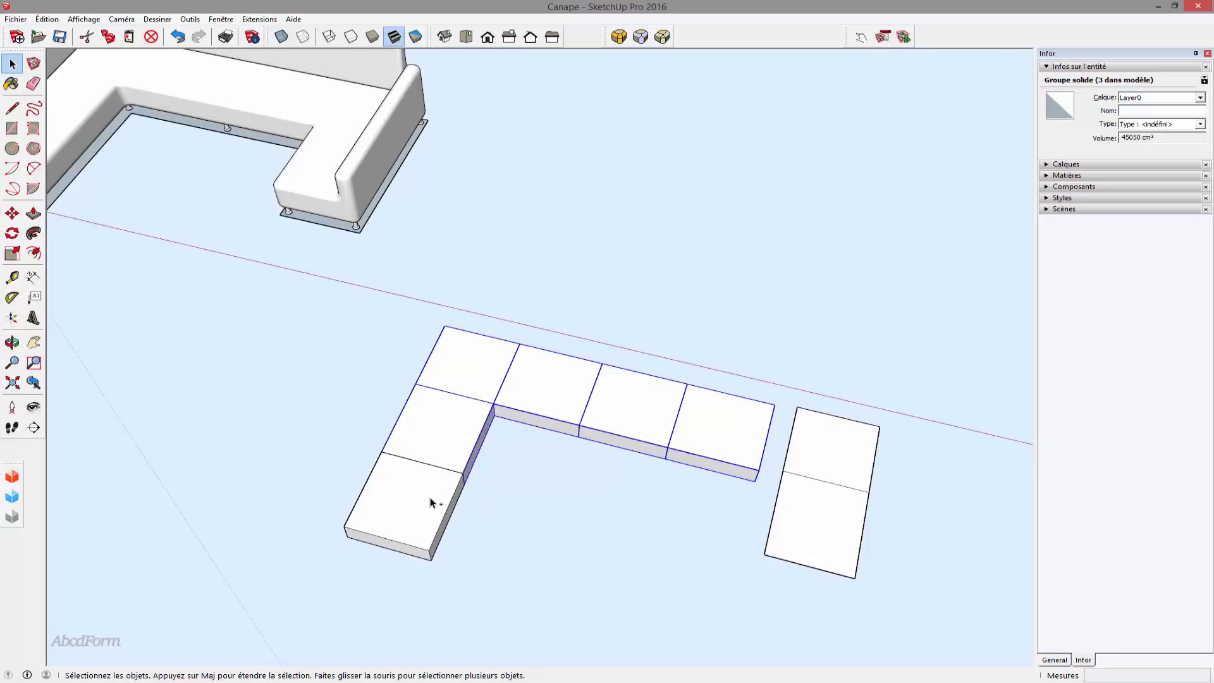
middle_drag(529, 589, 518, 520)
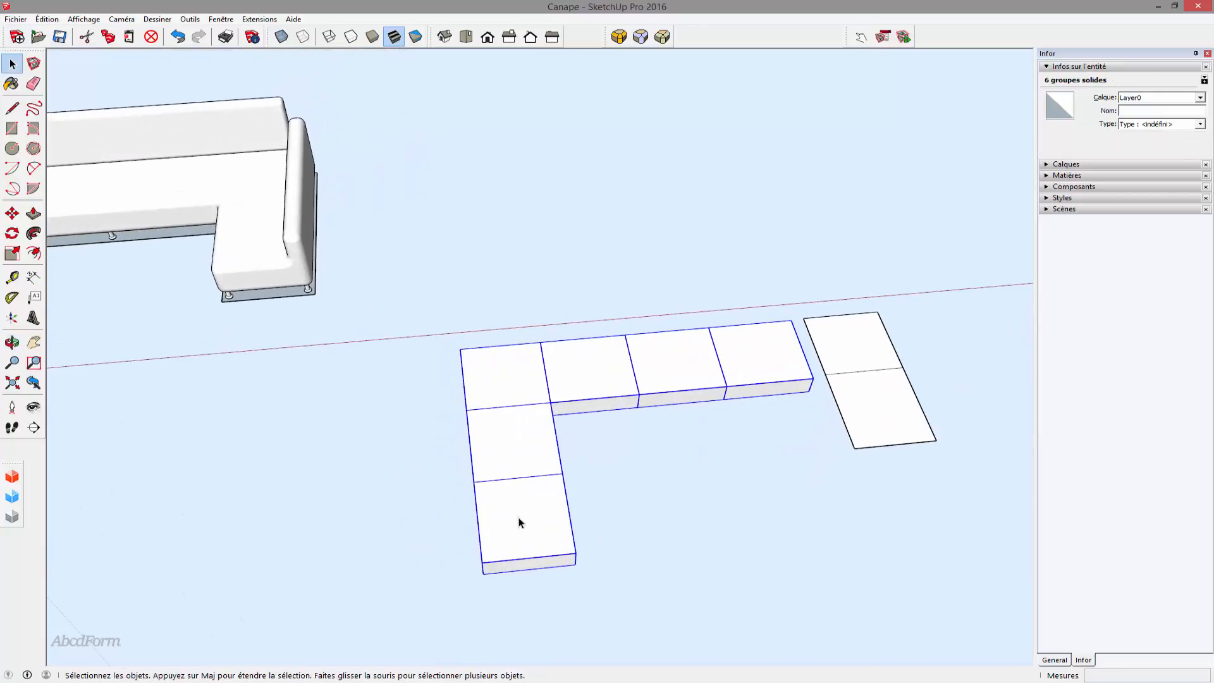
right_click(514, 519)
click(560, 417)
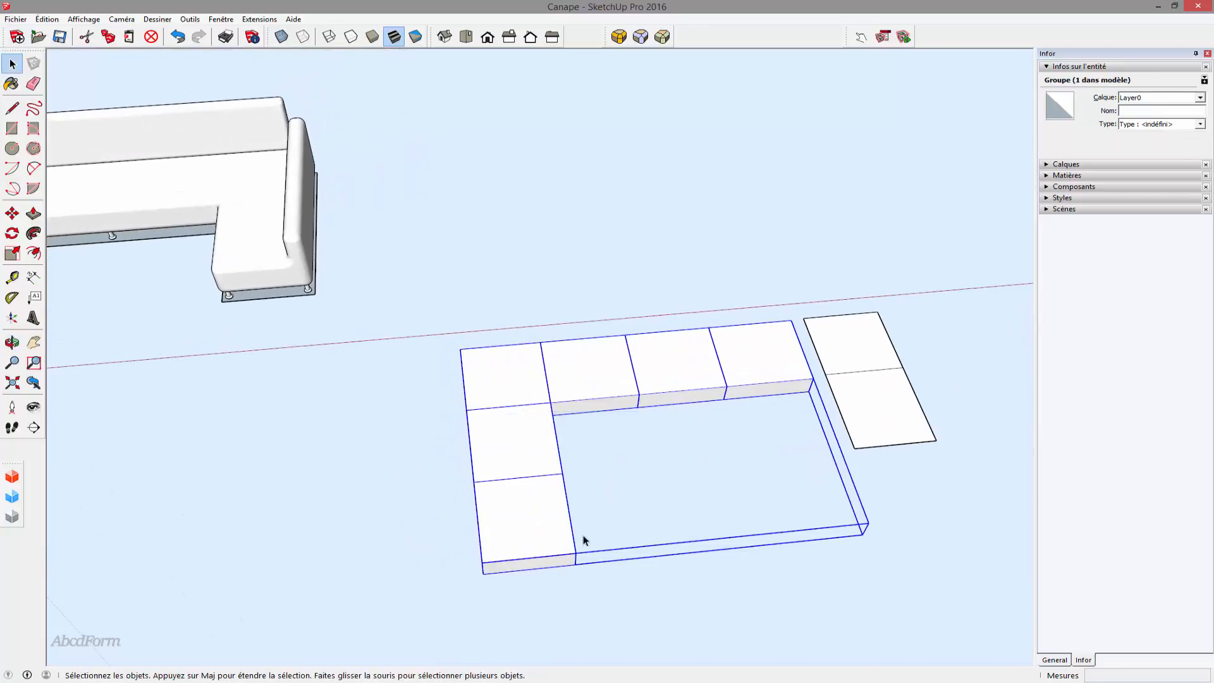
- Raise the cushion group along the vertical axis until its underside is level with the sofa's seat surface
middle_drag(277, 468, 591, 341)
key(m)
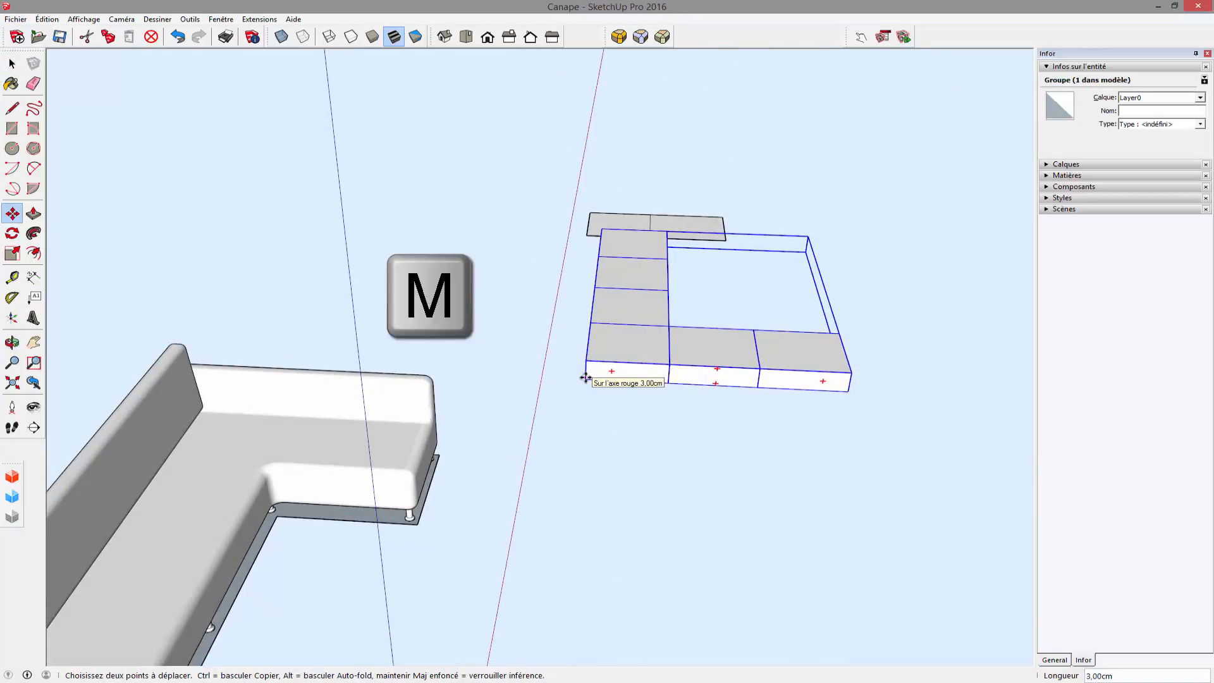
key(Up)
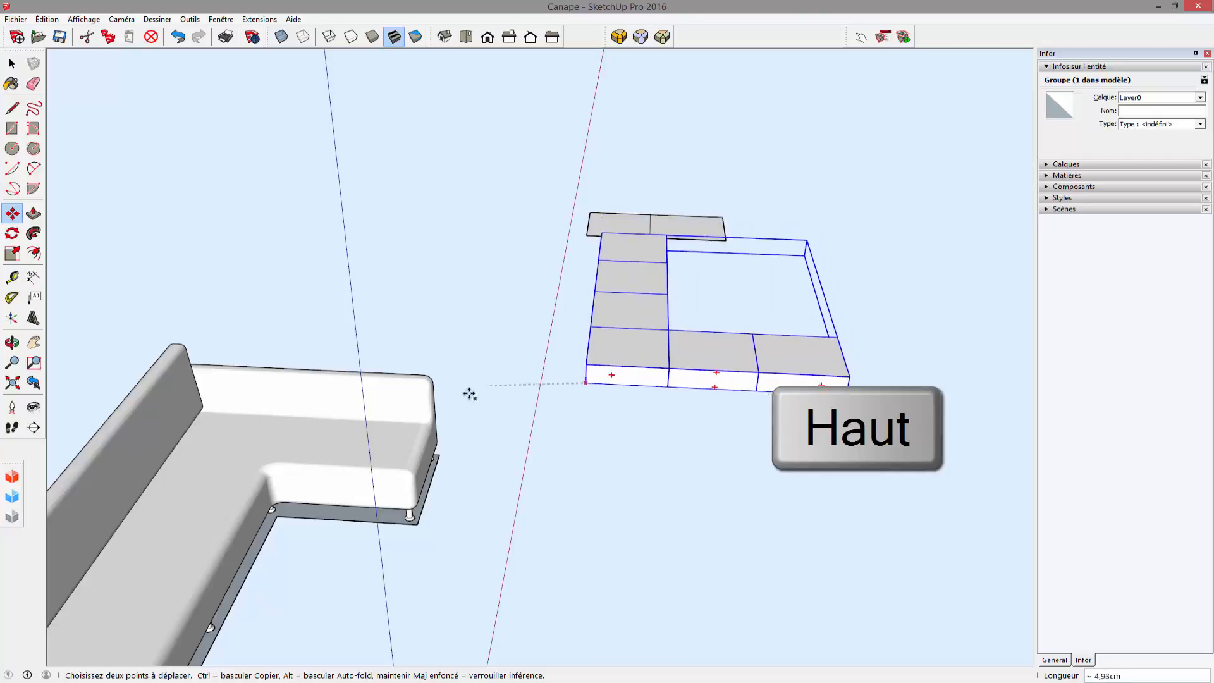
click(373, 447)
scroll(603, 430, down, 3)
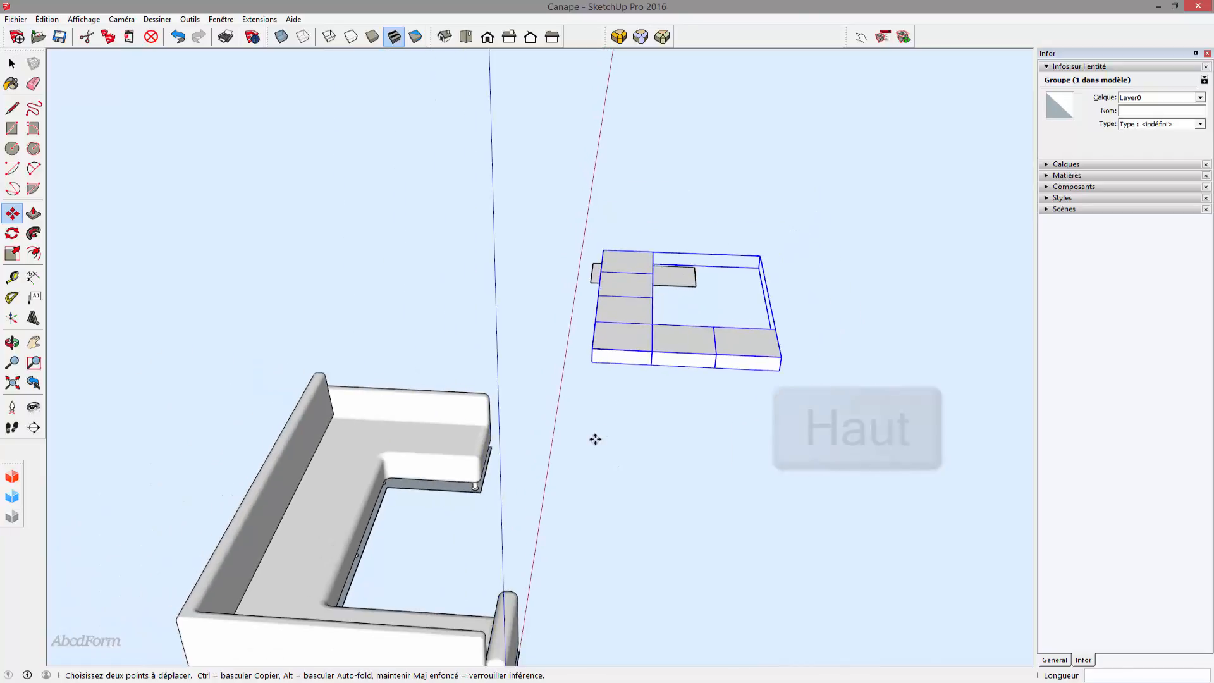
- Hide the sofa's backrest
middle_drag(594, 439, 681, 353)
key(space)
click(506, 556)
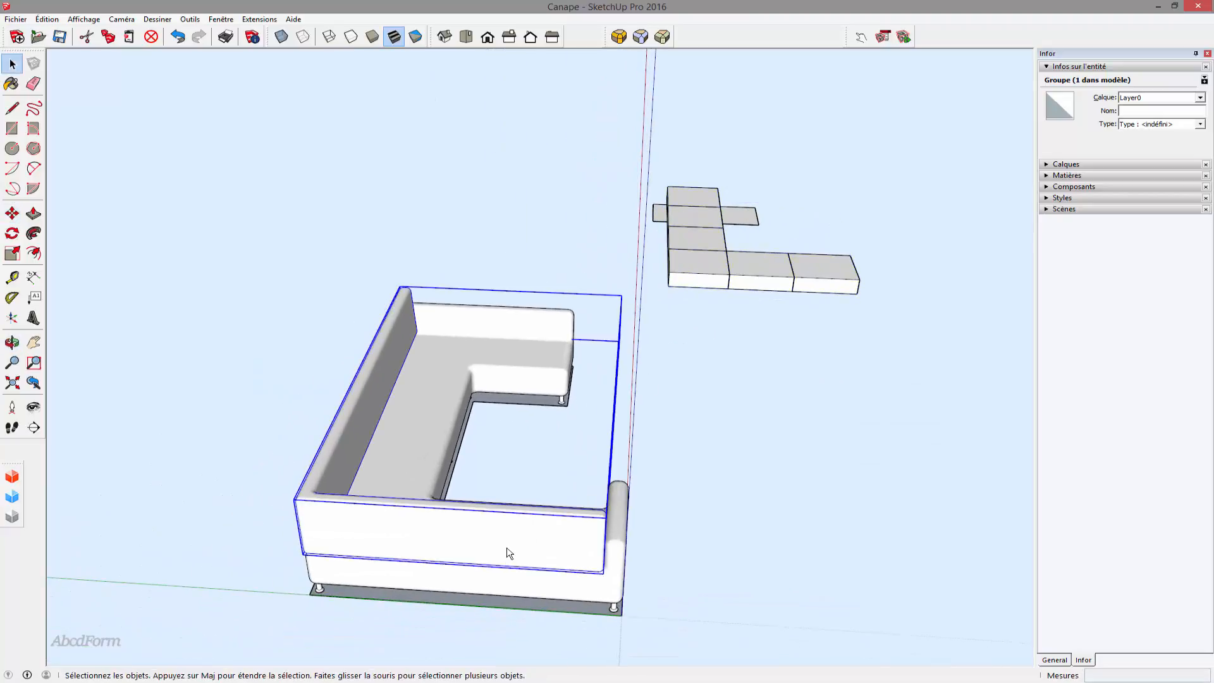
right_click(509, 356)
click(560, 391)
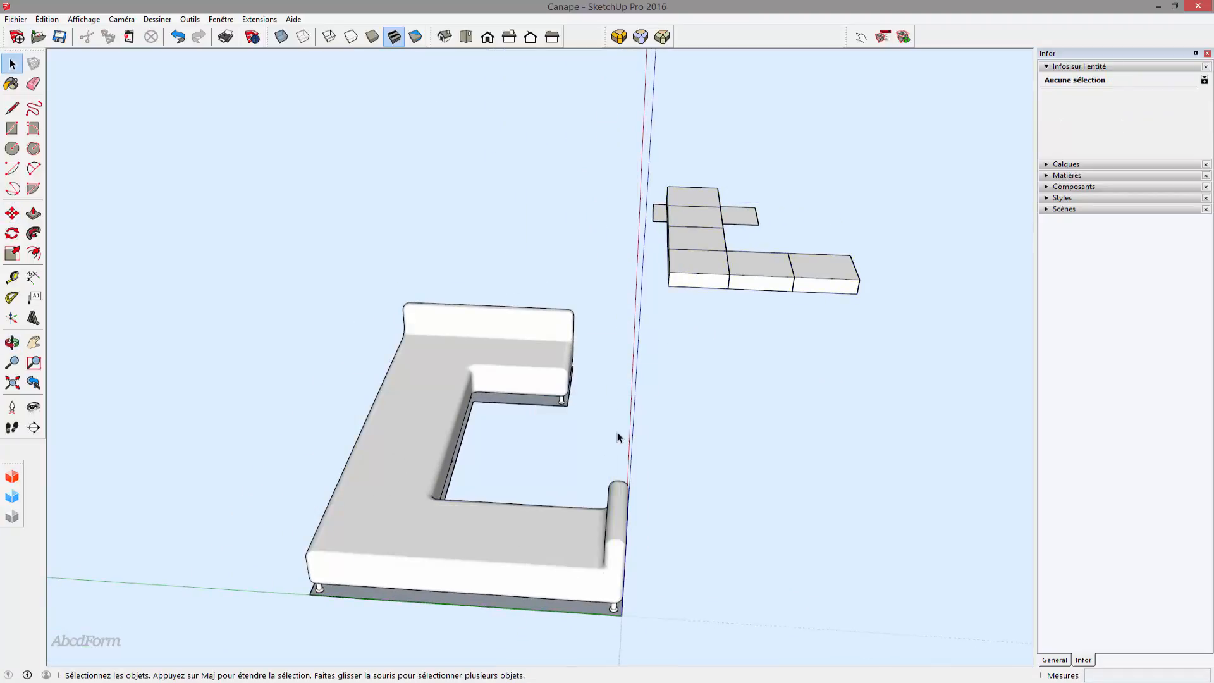
- Move the L-shaped cushion group by its outer bottom corner onto the back corner of the sofa seat
click(685, 291)
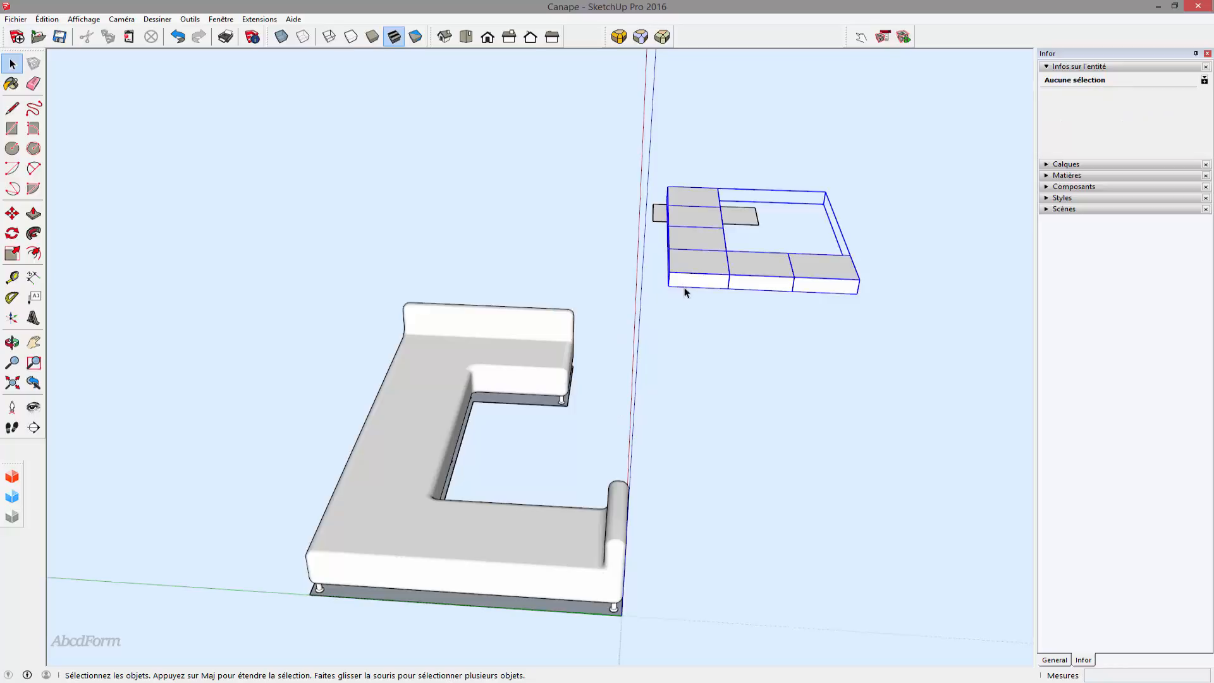
key(m)
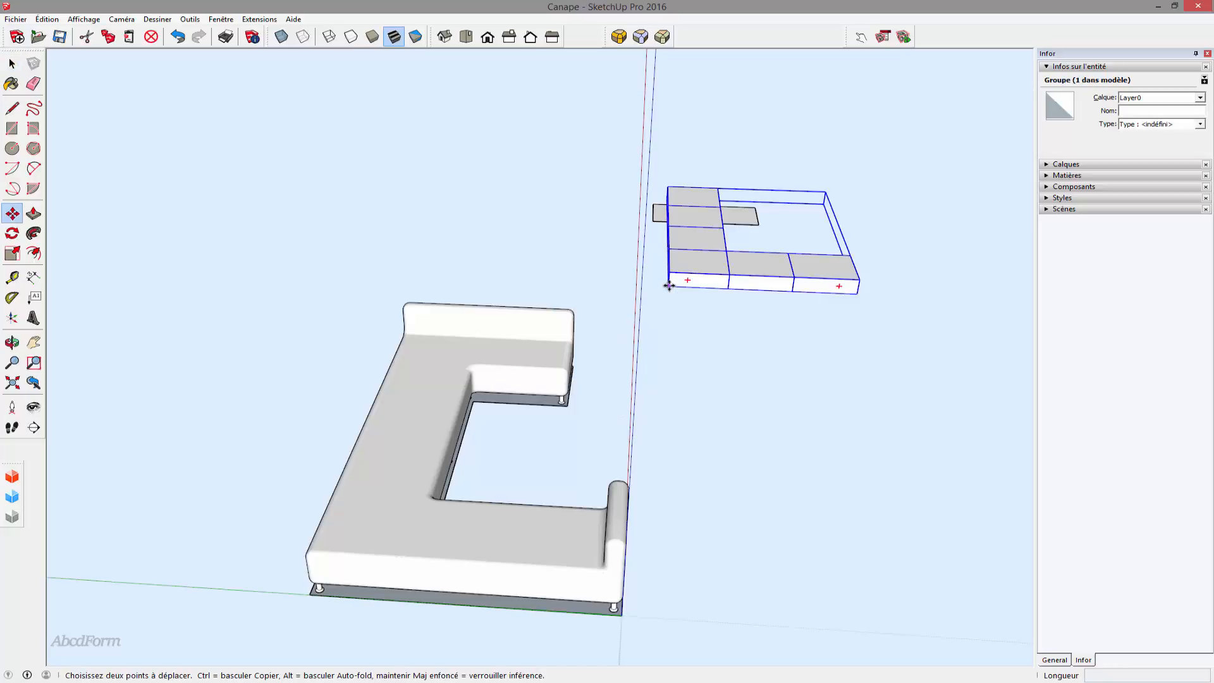
click(669, 286)
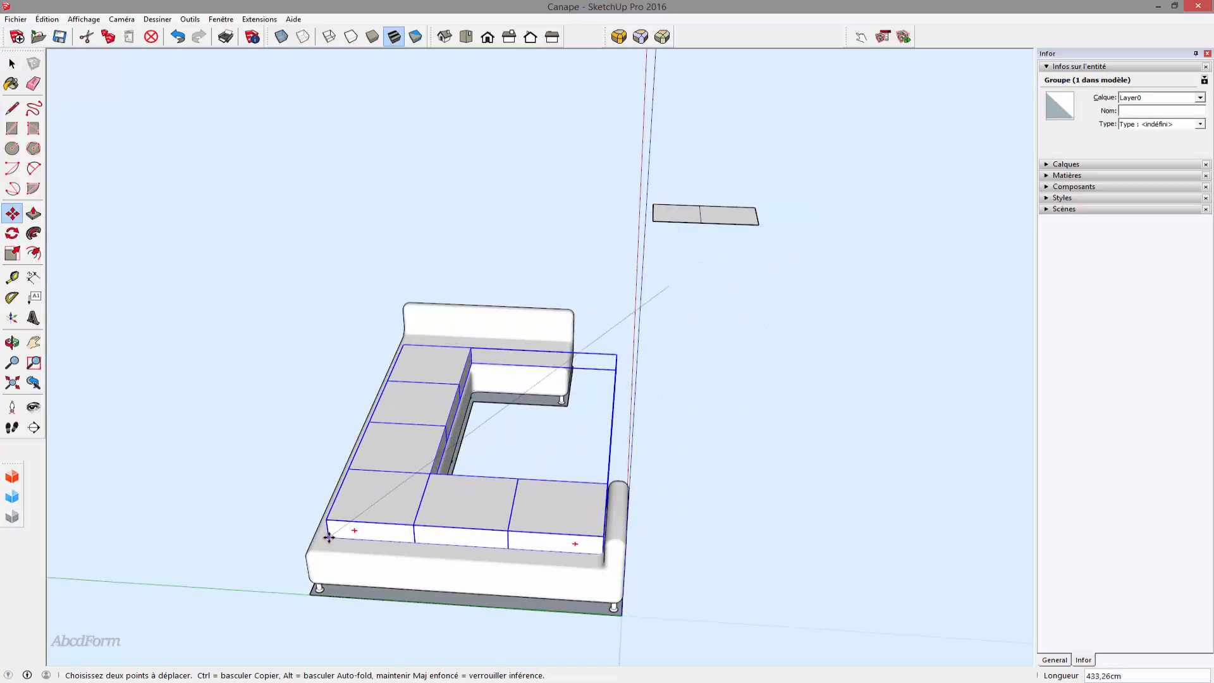
click(320, 544)
- Shift the cushion group slightly from its inner bottom corner toward the inner corner of the seat, and deselect it
middle_drag(434, 498, 470, 326)
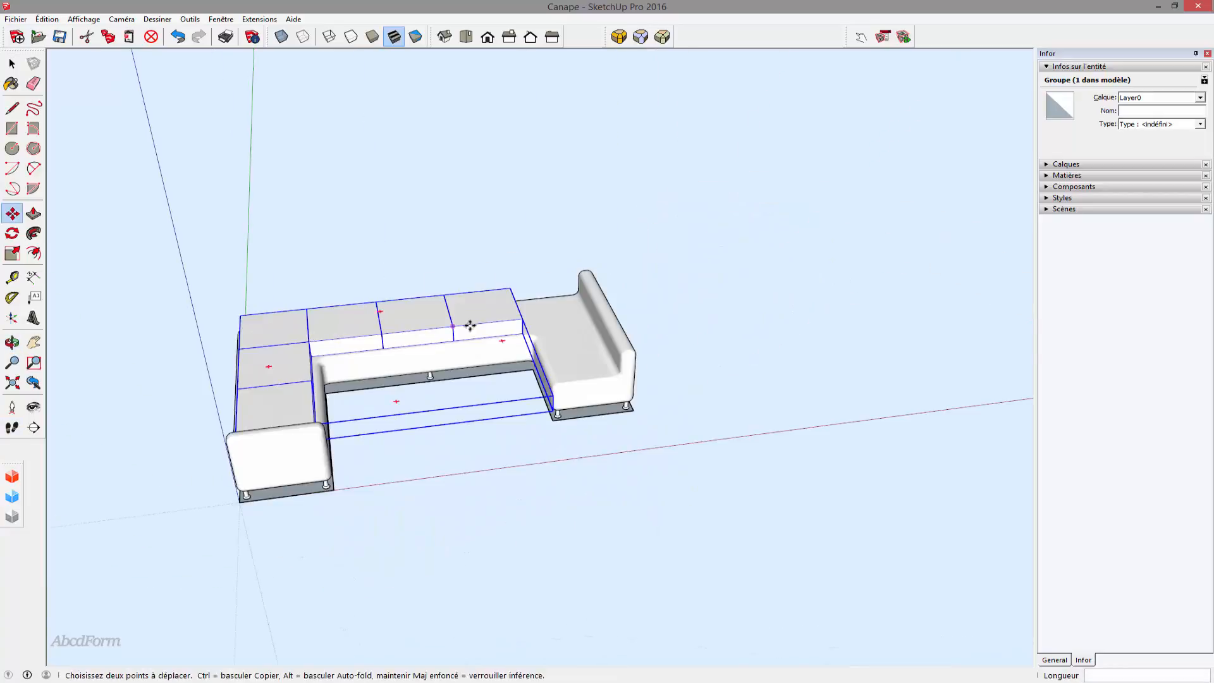
key(space)
scroll(332, 377, up, 4)
middle_drag(331, 378, 290, 356)
key(m)
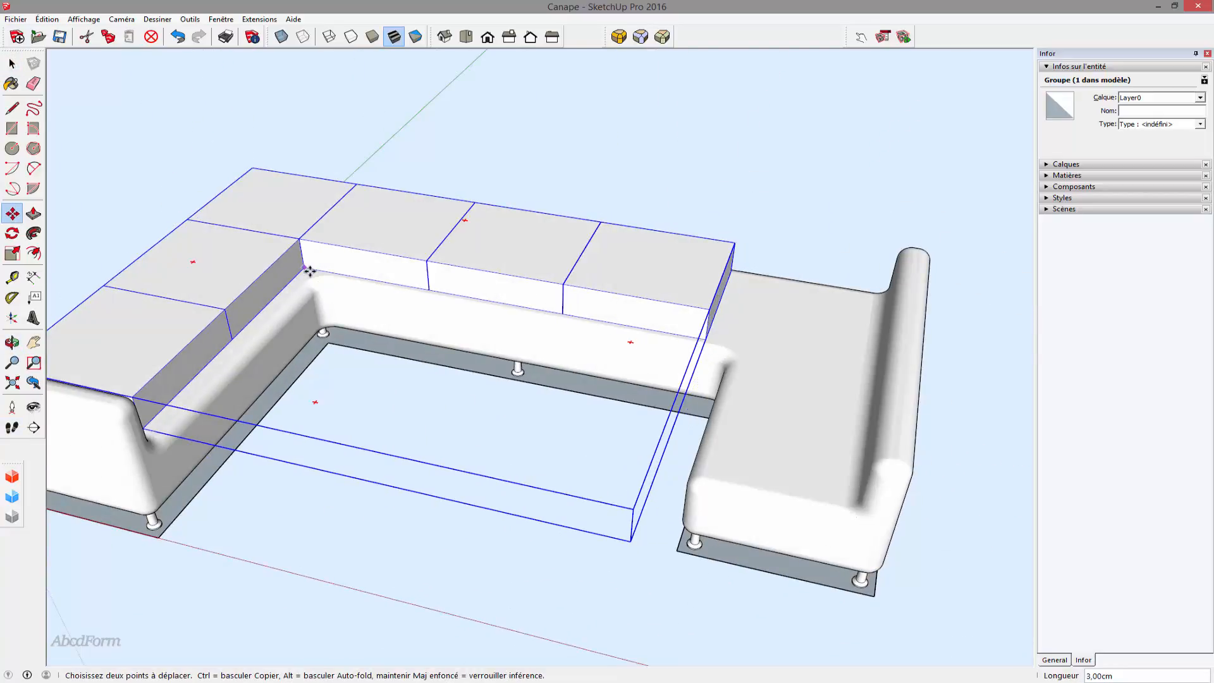
scroll(313, 274, up, 2)
click(316, 271)
key(space)
click(403, 408)
- Unhide all hidden objects to bring back the backrest
middle_drag(393, 427, 848, 390)
scroll(797, 396, down, 3)
click(47, 19)
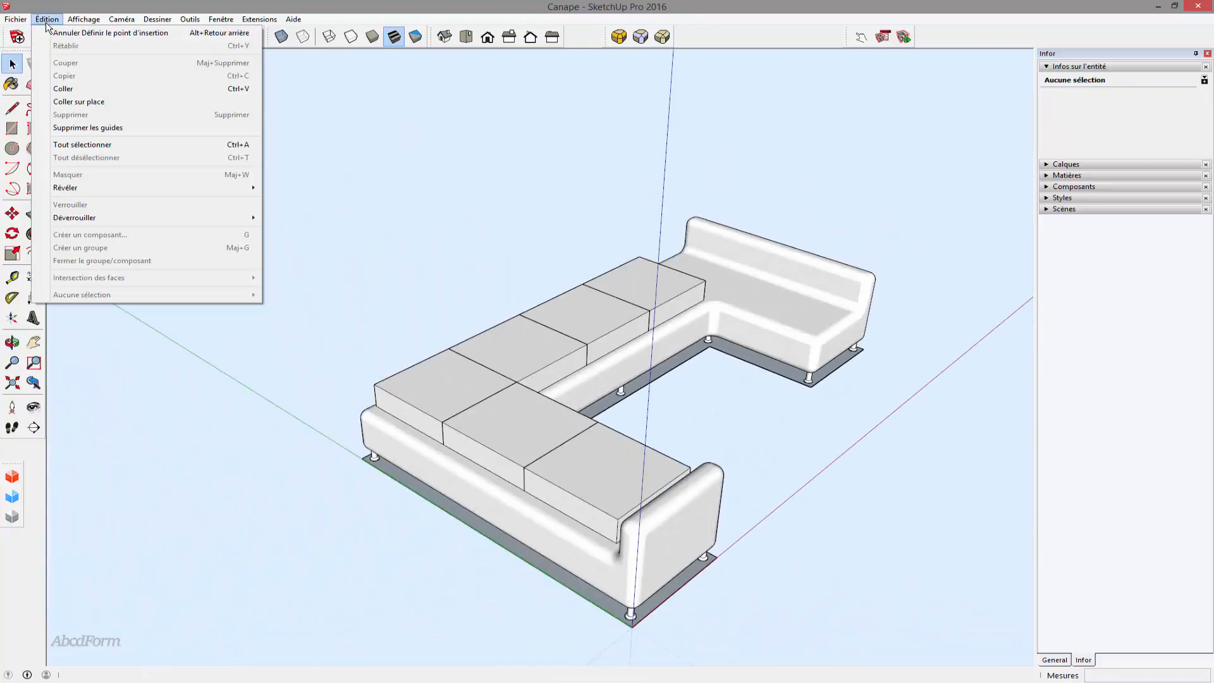
mouse_move(96, 188)
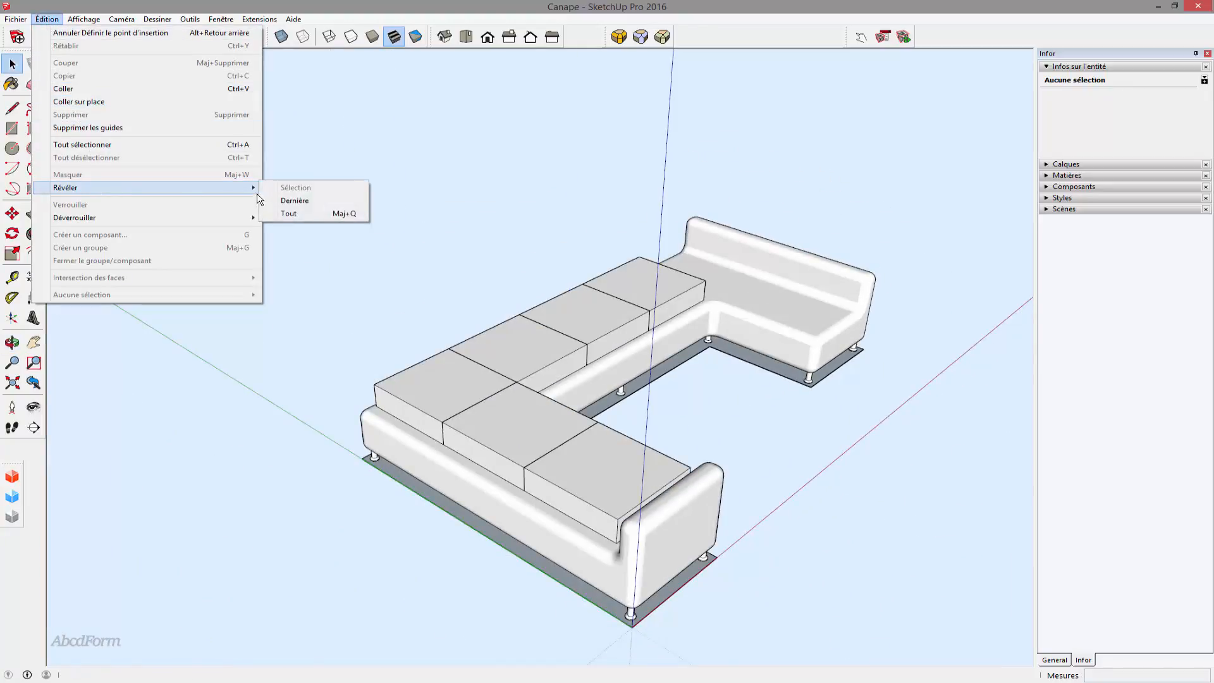
click(285, 213)
- Try to move the cushion group by 3 cm from its inner top corner
mouse_move(422, 303)
middle_down()
mouse_move(95, 306)
mouse_move(574, 320)
mouse_move(428, 317)
middle_up()
scroll(430, 310, up, 4)
scroll(432, 308, up, 1)
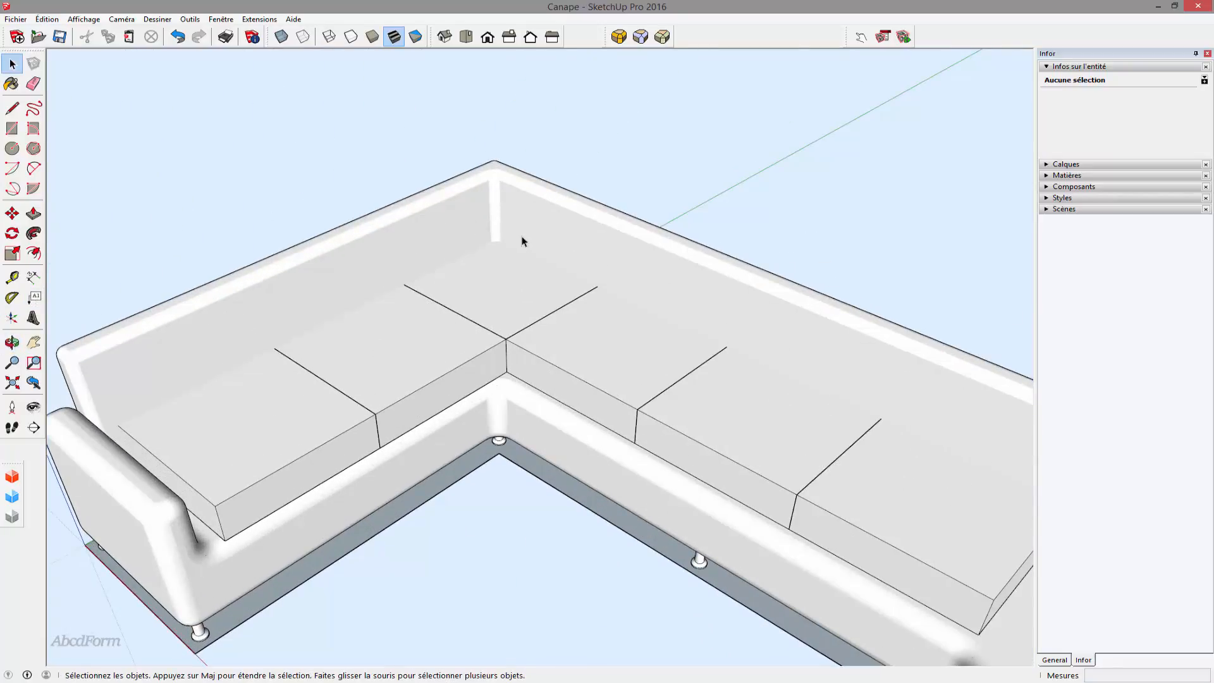
key(m)
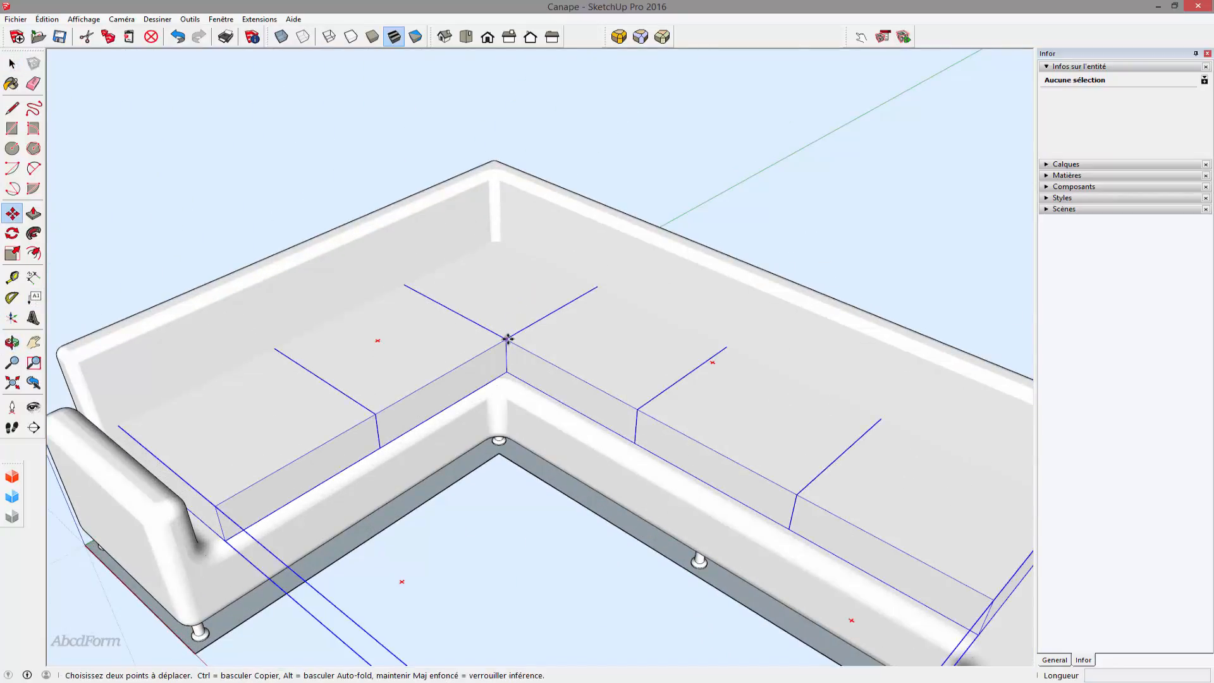
click(508, 339)
text(3)
key(Return)
key(ctrl+z)
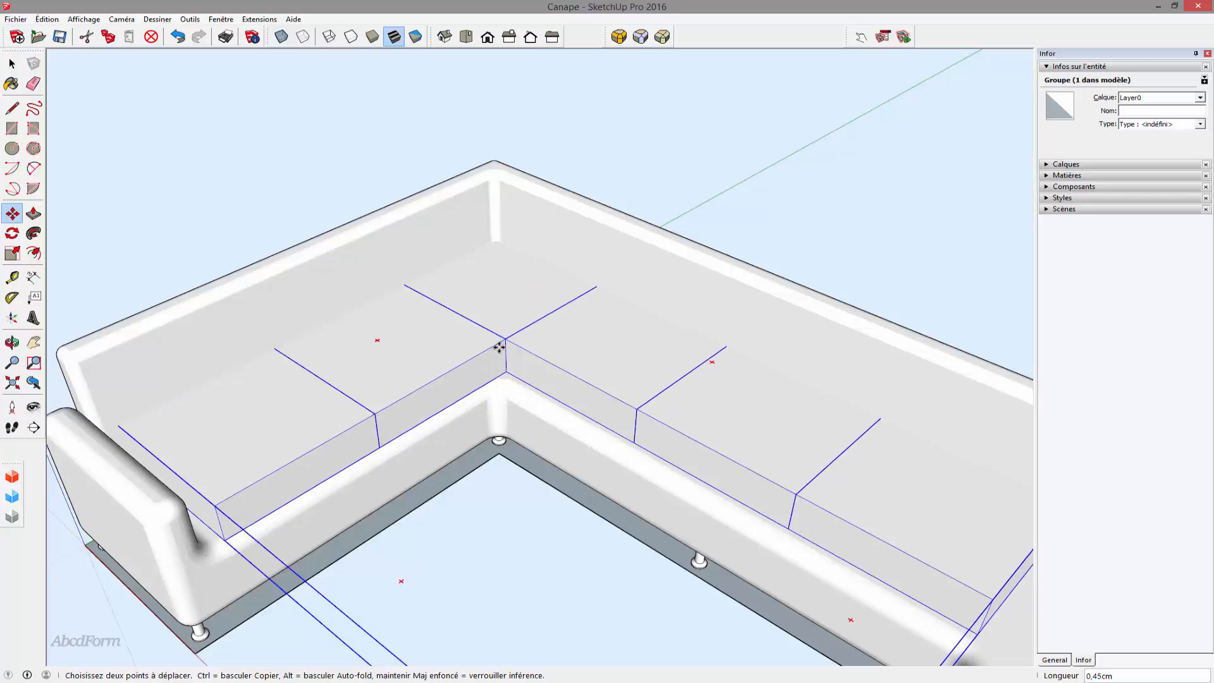
- Move the cushion group about 8.9 cm out of the backrest corner, toward the front of the seat
click(504, 341)
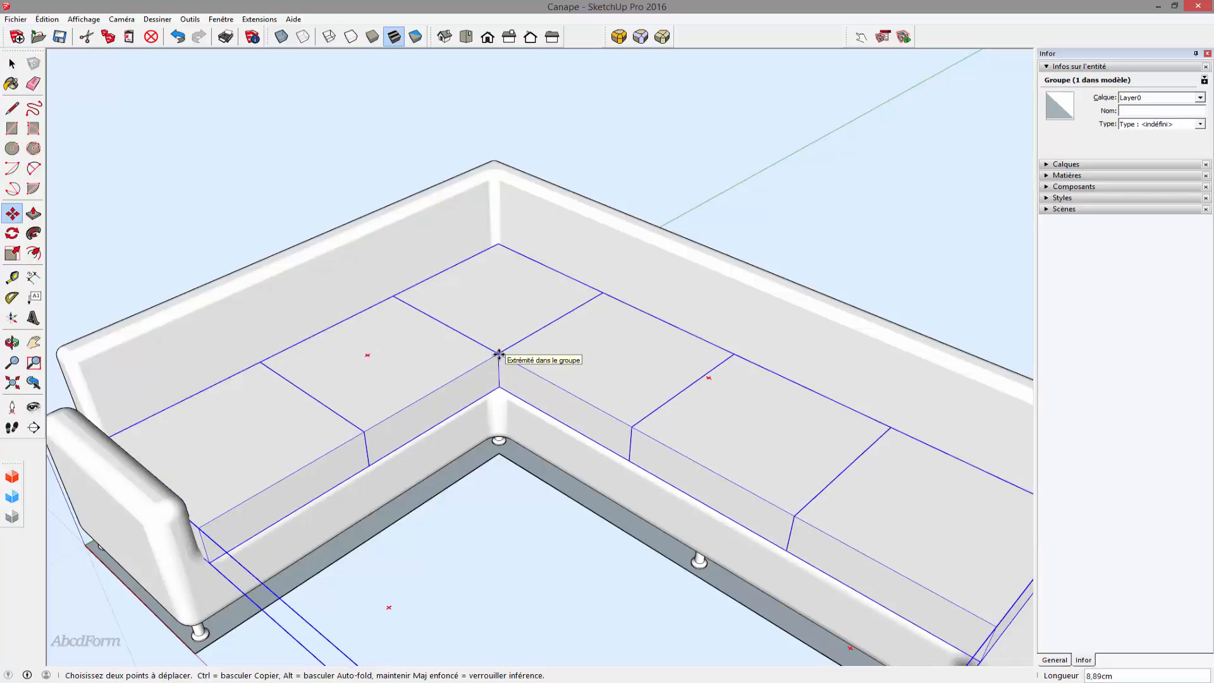
scroll(499, 354, down, 3)
key(space)
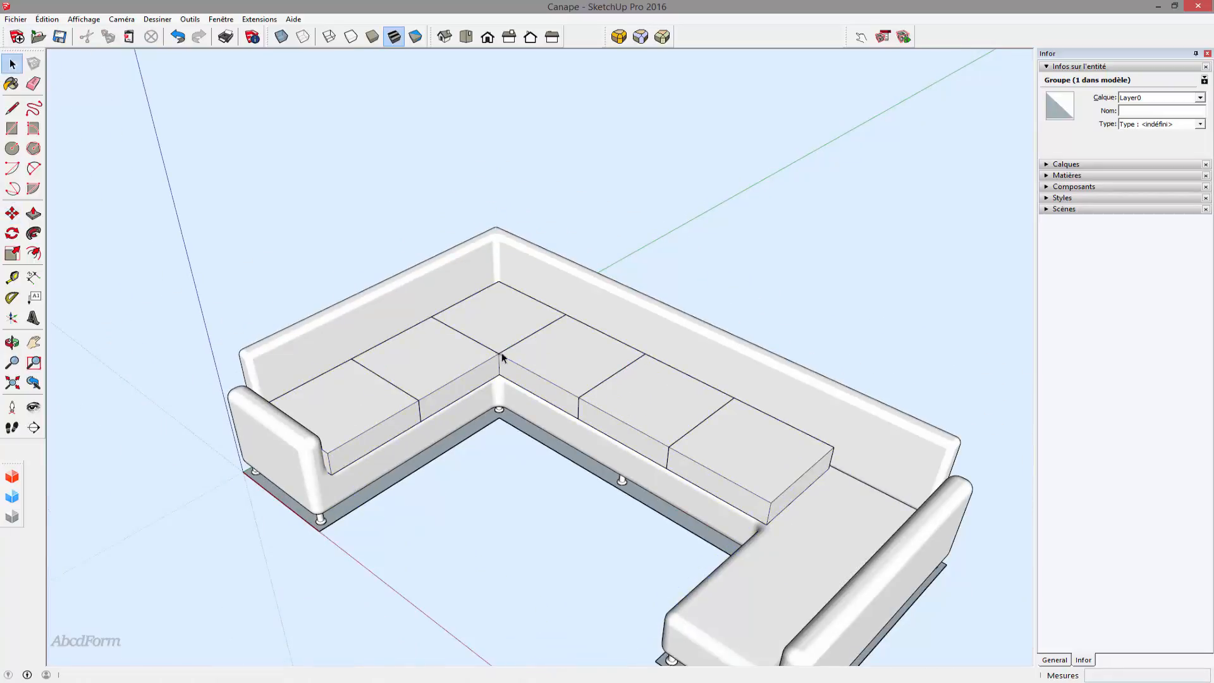
- Shift the cushion group about 1.5 cm sideways to close the gap at the side backrest, and deselect it
middle_drag(454, 546, 778, 483)
key(m)
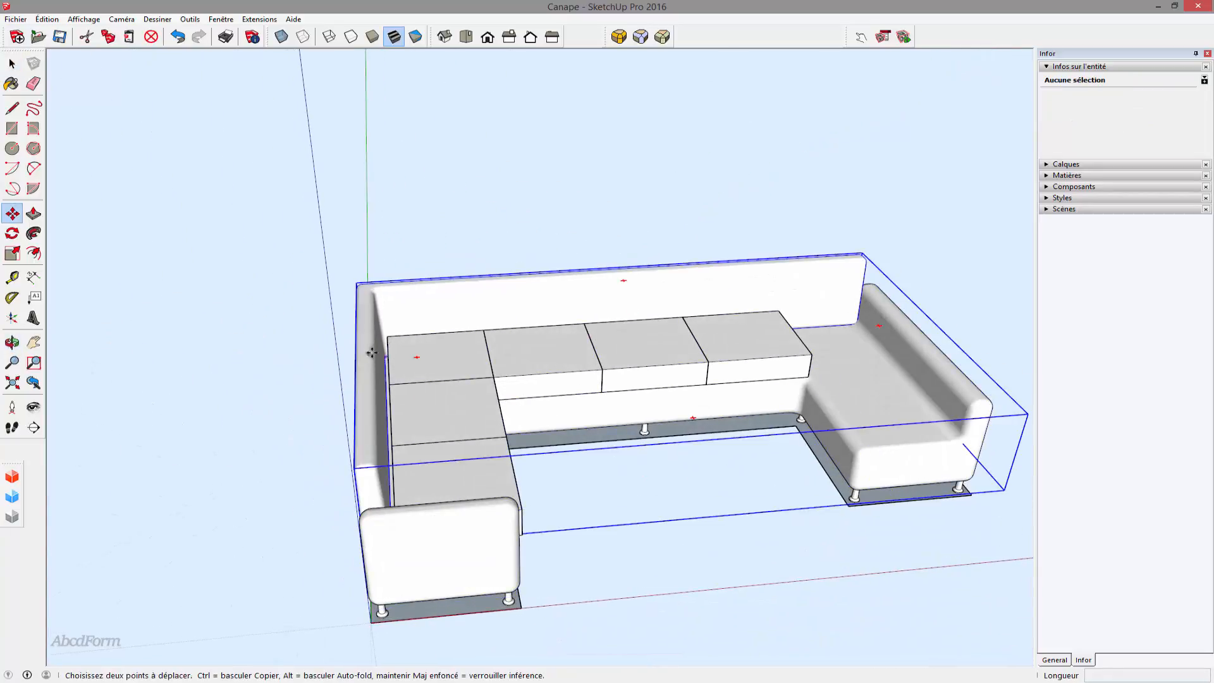
scroll(392, 363, up, 5)
scroll(373, 344, up, 4)
middle_drag(381, 372, 327, 366)
click(341, 336)
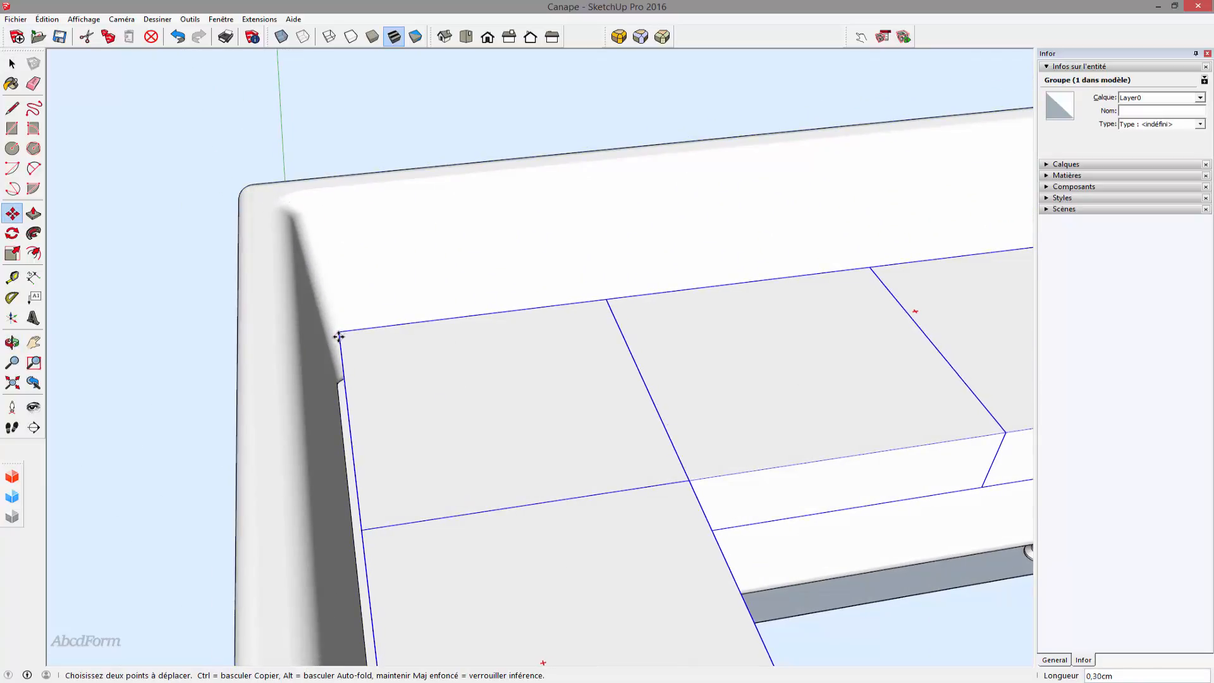
click(334, 335)
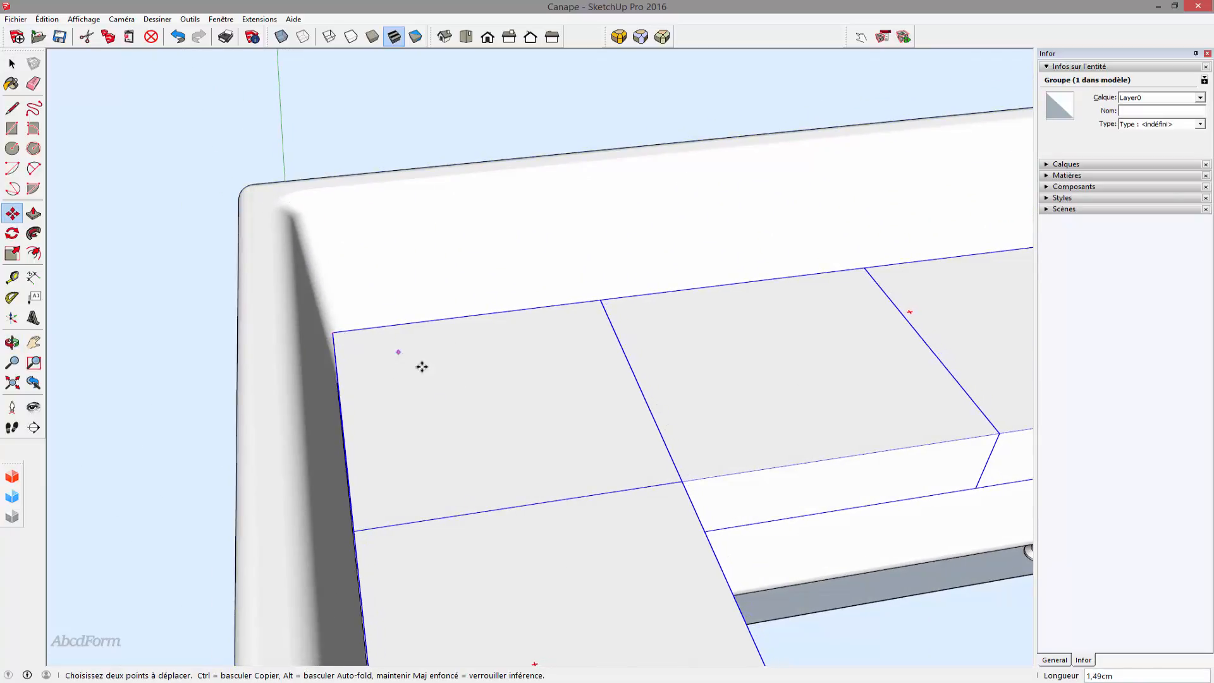
scroll(443, 376, down, 8)
key(space)
click(822, 425)
- Explode the L-shaped cushion group into its six individual cushions
middle_drag(679, 419, 190, 429)
scroll(467, 423, up, 5)
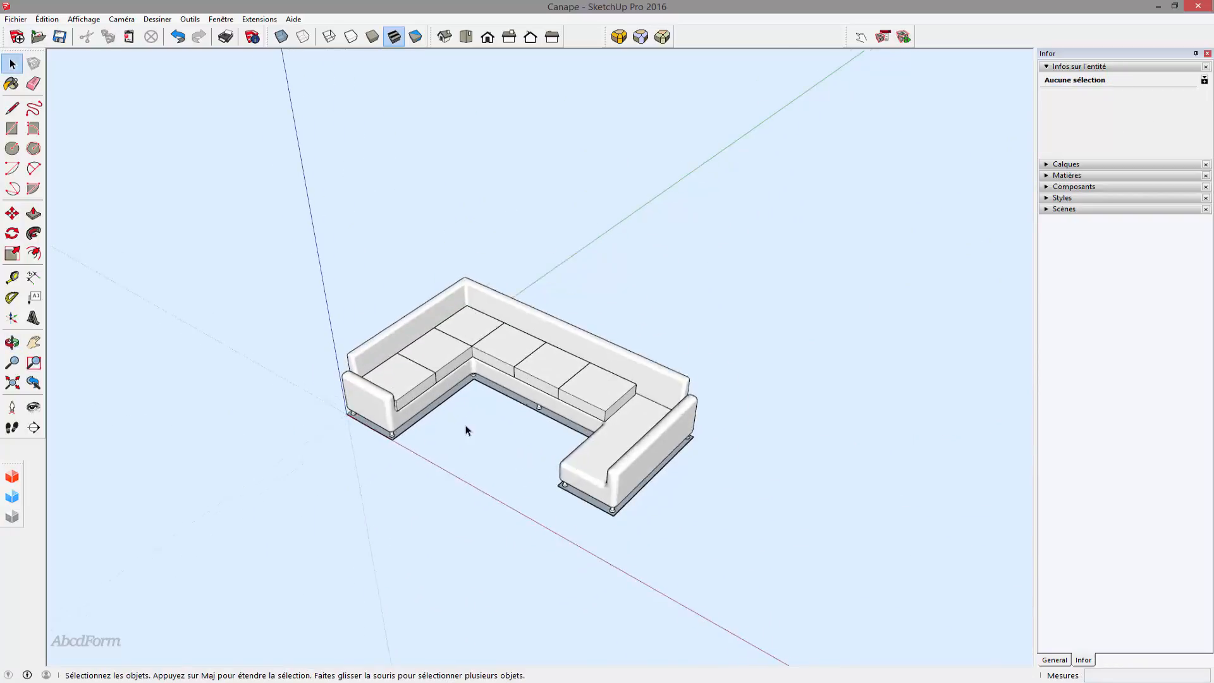
click(375, 361)
right_click(373, 358)
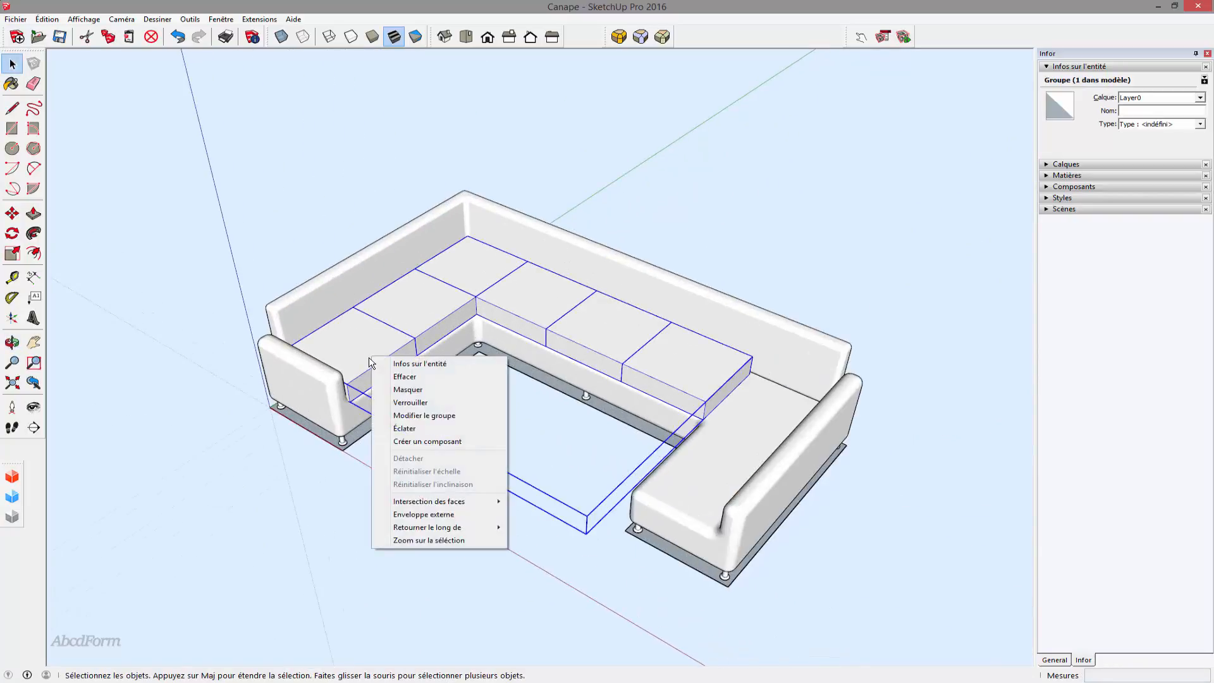
click(404, 427)
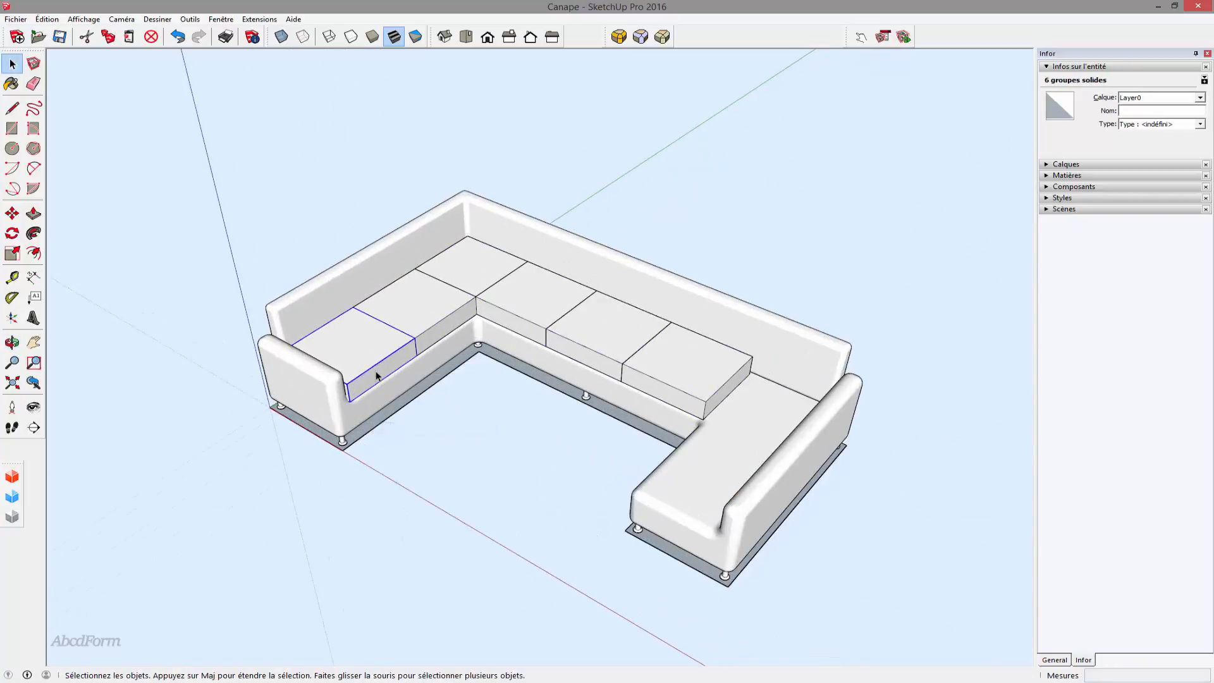
- Round all edges of the cushion beside the armrest with Round Corner, using a 5 cm offset and 6 segments
double_click(379, 372)
middle_drag(413, 375, 311, 371)
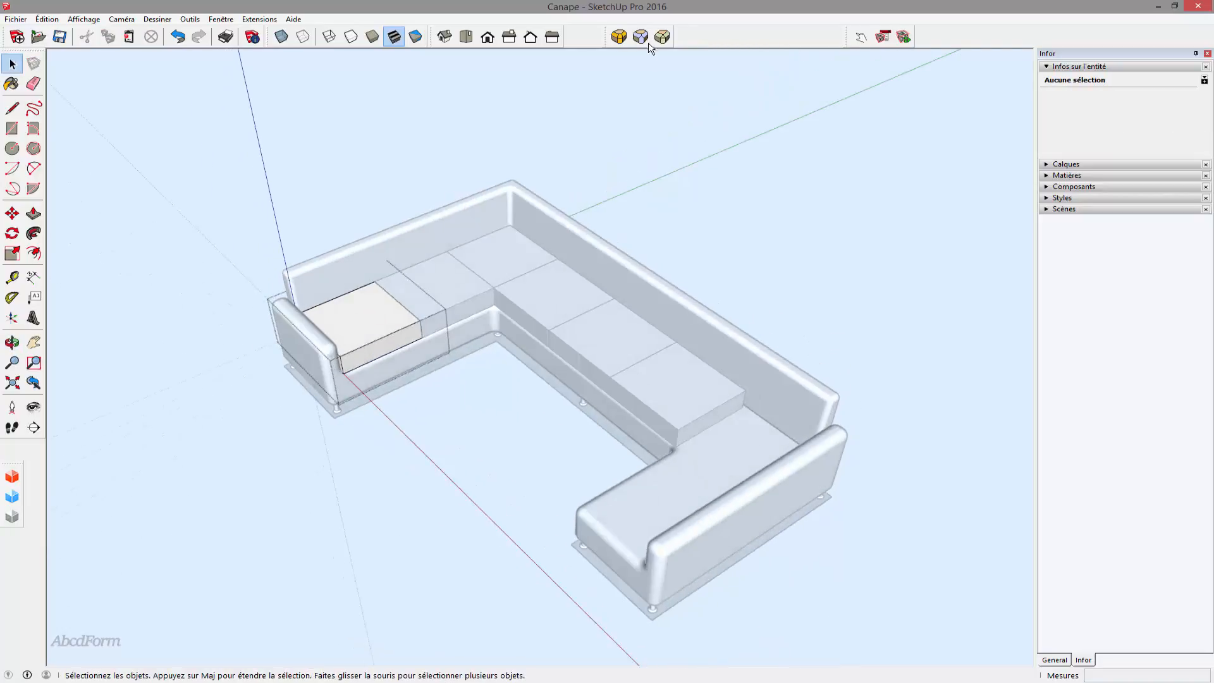
click(382, 329)
triple_click(382, 329)
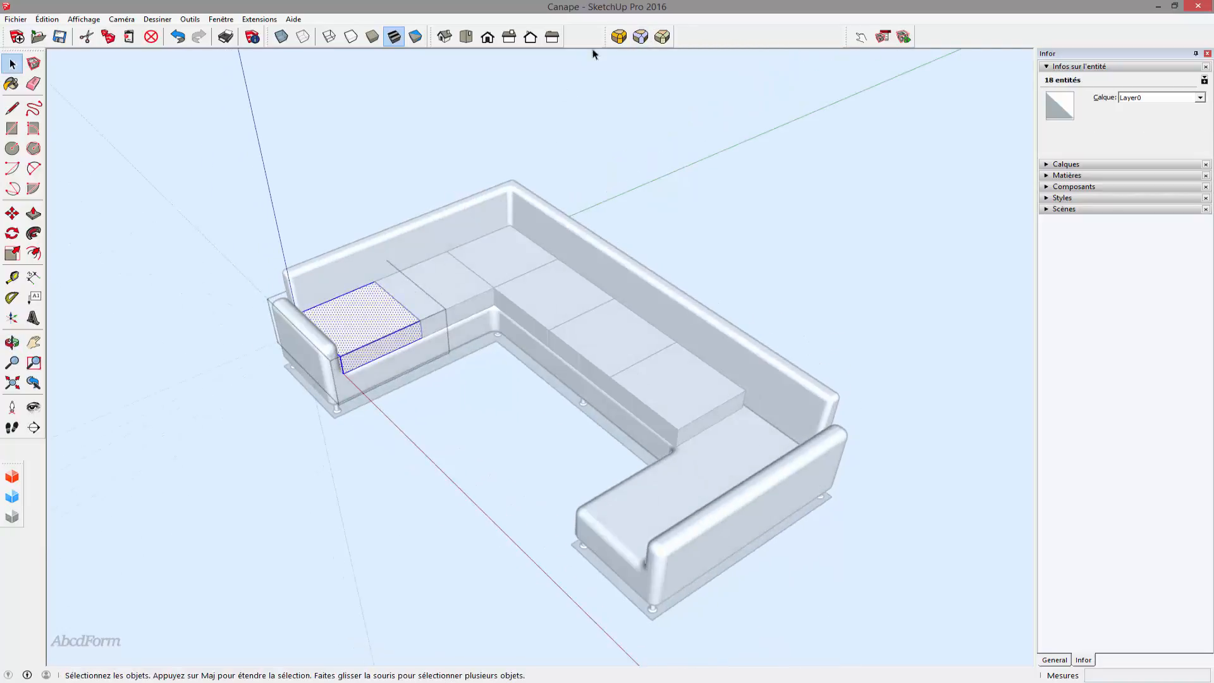
click(619, 36)
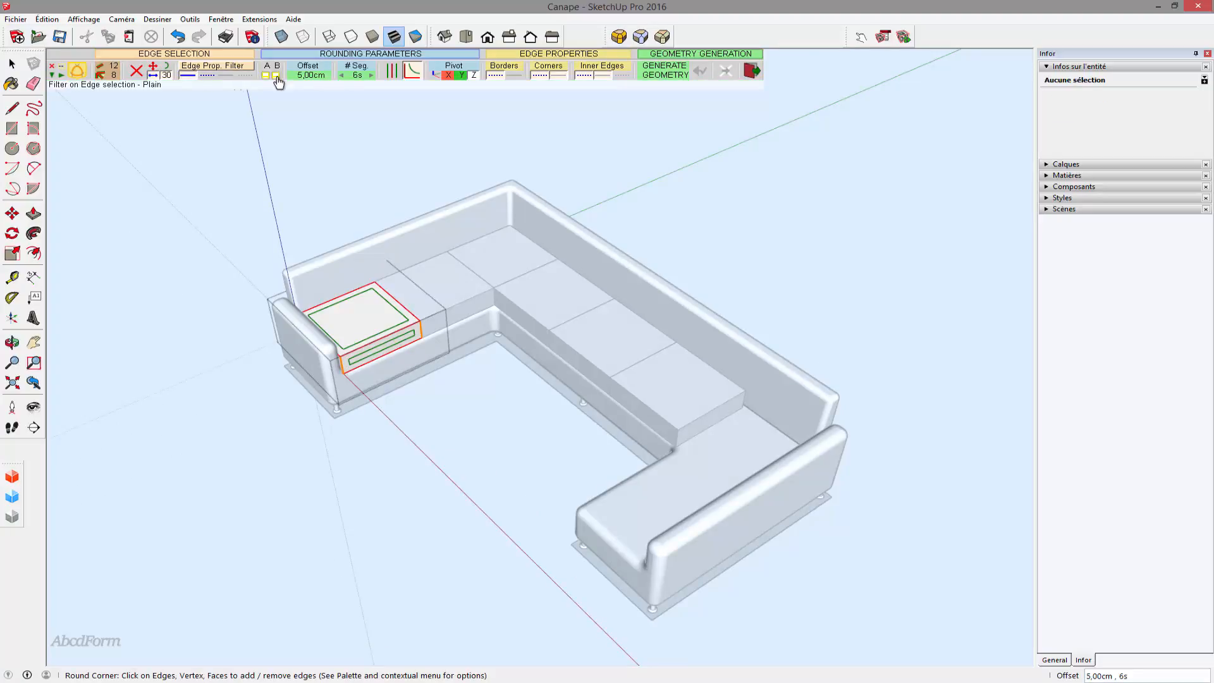
click(310, 75)
click(589, 357)
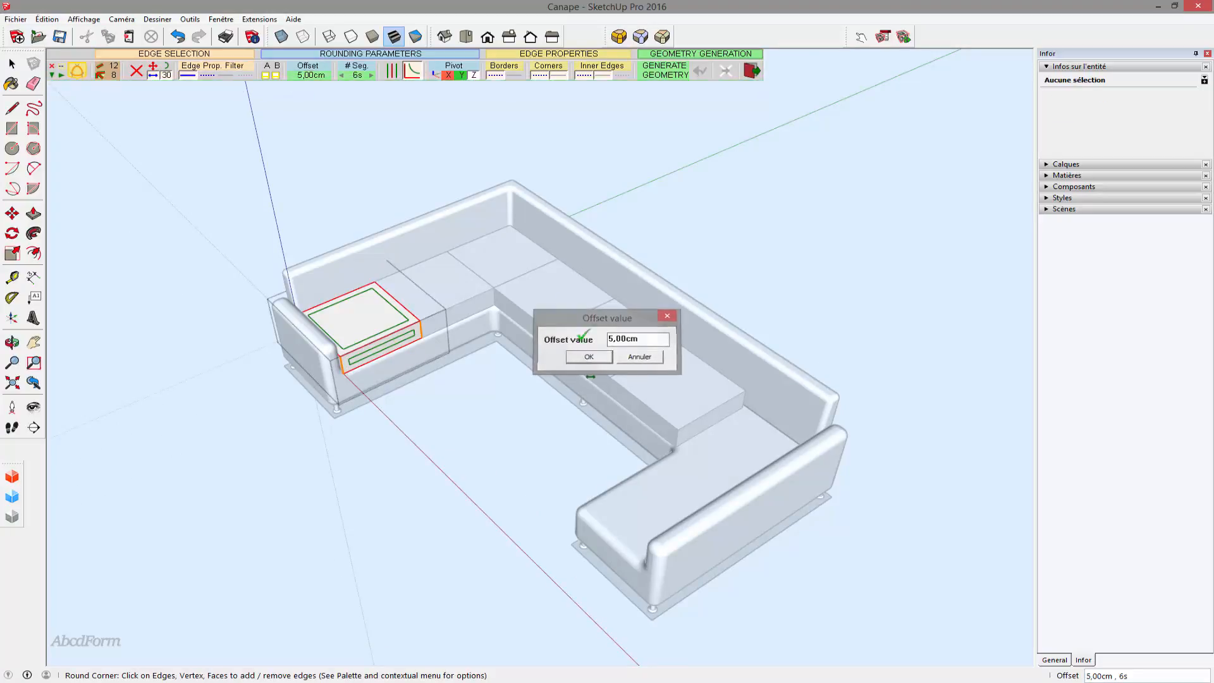
key(Return)
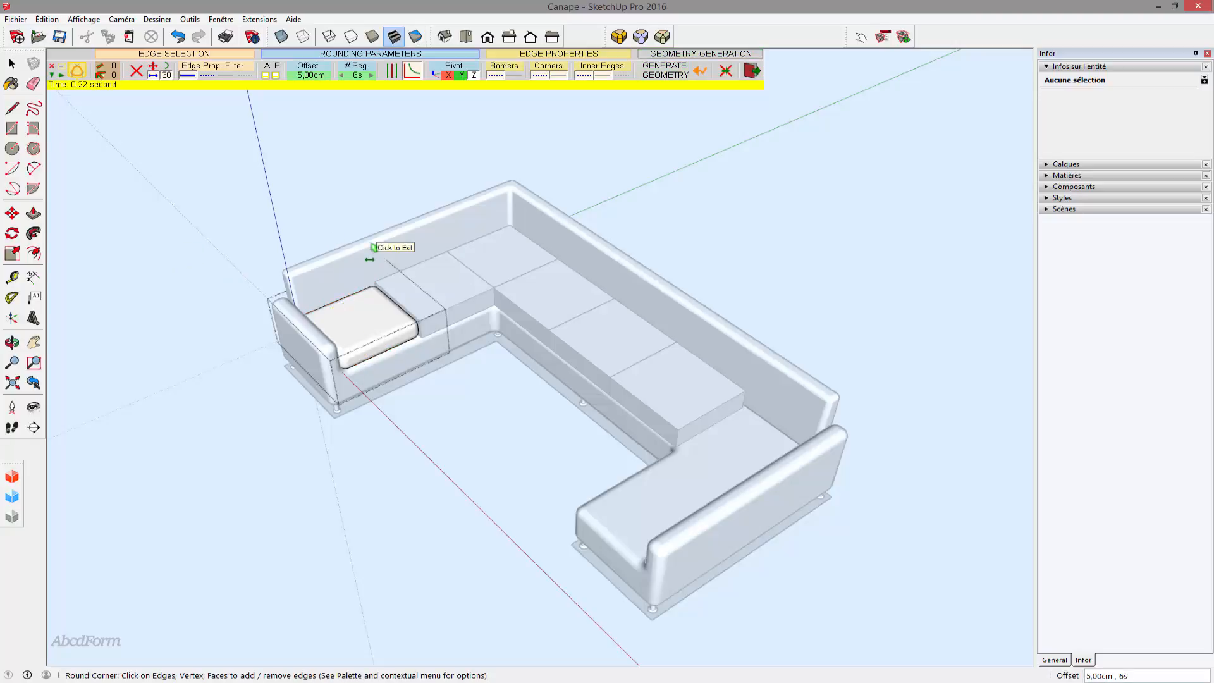
click(373, 247)
- Round all edges of the side section's middle cushion with Round Corner at a 5 cm offset
click(446, 296)
double_click(446, 298)
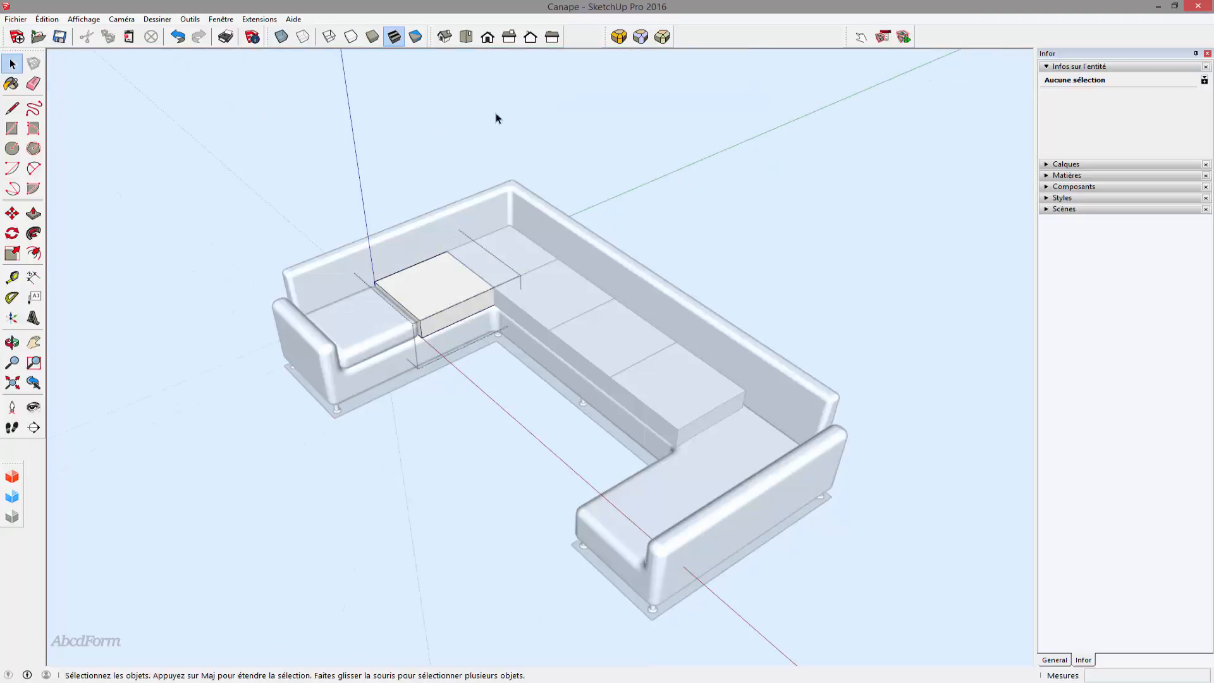
click(620, 36)
click(434, 307)
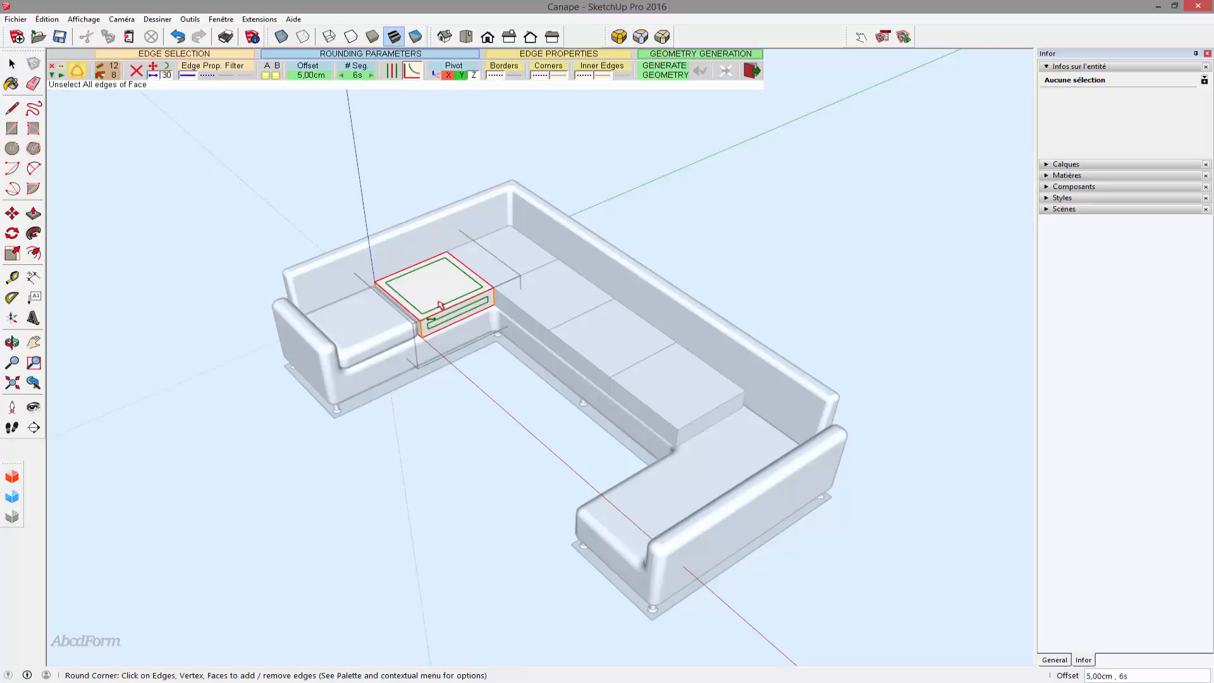
click(745, 210)
shift+middle_drag(743, 225, 514, 335)
middle_drag(391, 368, 538, 374)
key(space)
- Round all edges of the corner cushion with Round Corner at a 5 cm offset
click(331, 392)
double_click(331, 392)
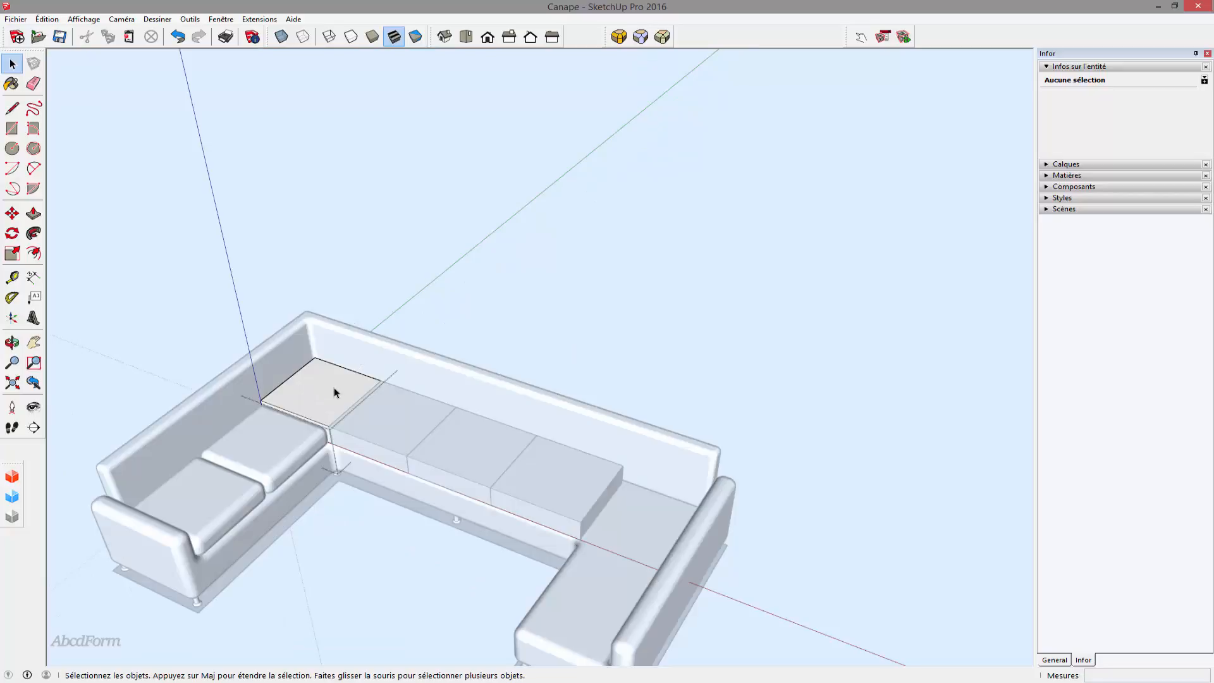
click(333, 392)
click(619, 36)
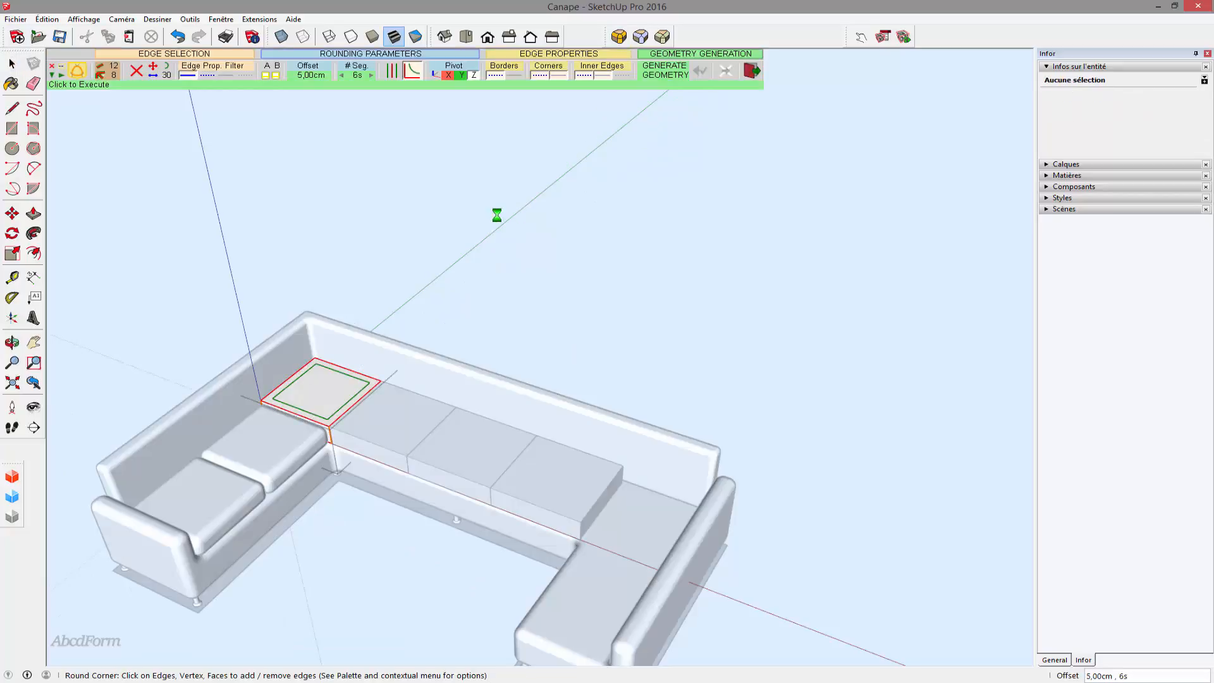
key(space)
- Round all edges of the back-row cushion next to the corner cushion with a 5 cm offset
double_click(407, 431)
triple_click(407, 431)
click(619, 36)
click(532, 246)
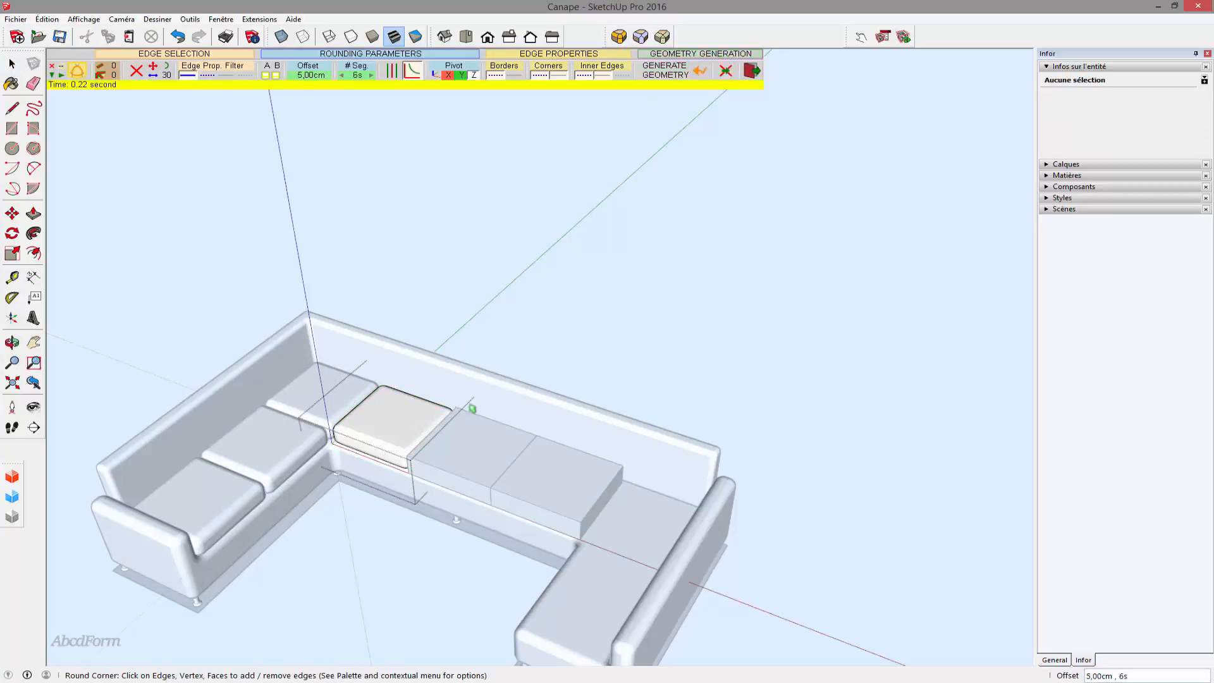
key(space)
- Round the edges of the second back-row cushion from the corner with the same 5 cm offset
double_click(459, 450)
triple_click(459, 450)
click(619, 36)
click(534, 300)
key(space)
- Round the edges of the last back-row cushion at the free end with a 5 cm offset, and leave the group
double_click(549, 463)
triple_click(548, 463)
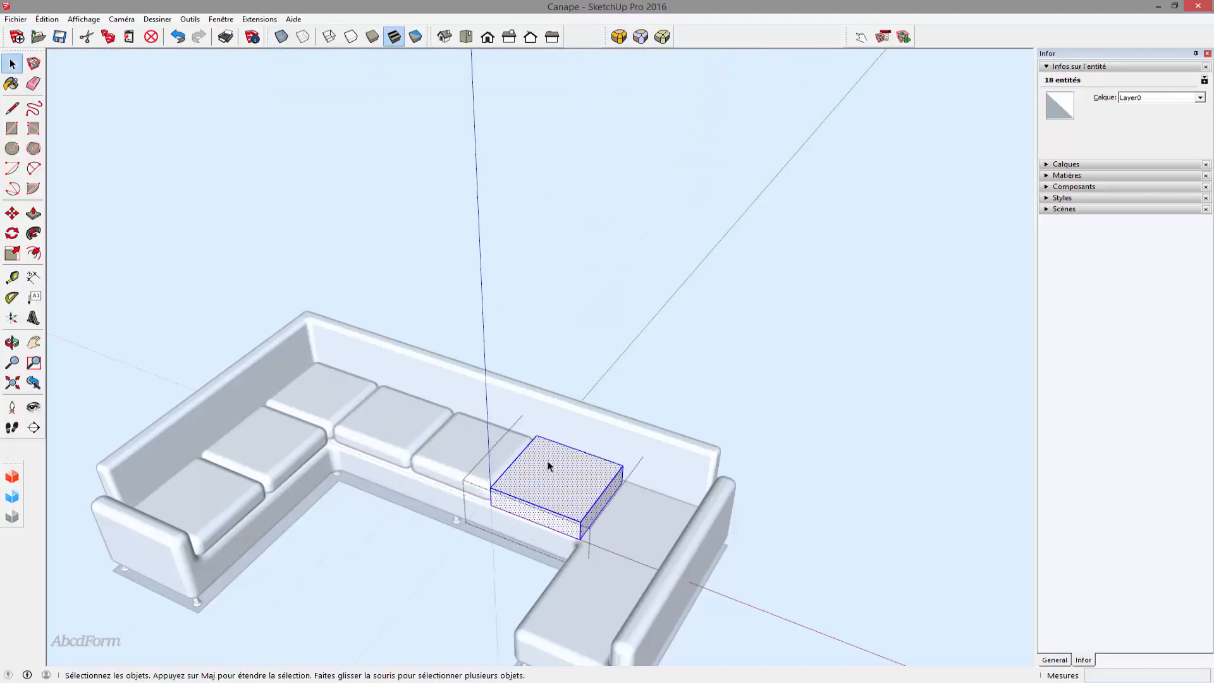
click(619, 36)
click(558, 341)
key(space)
click(567, 320)
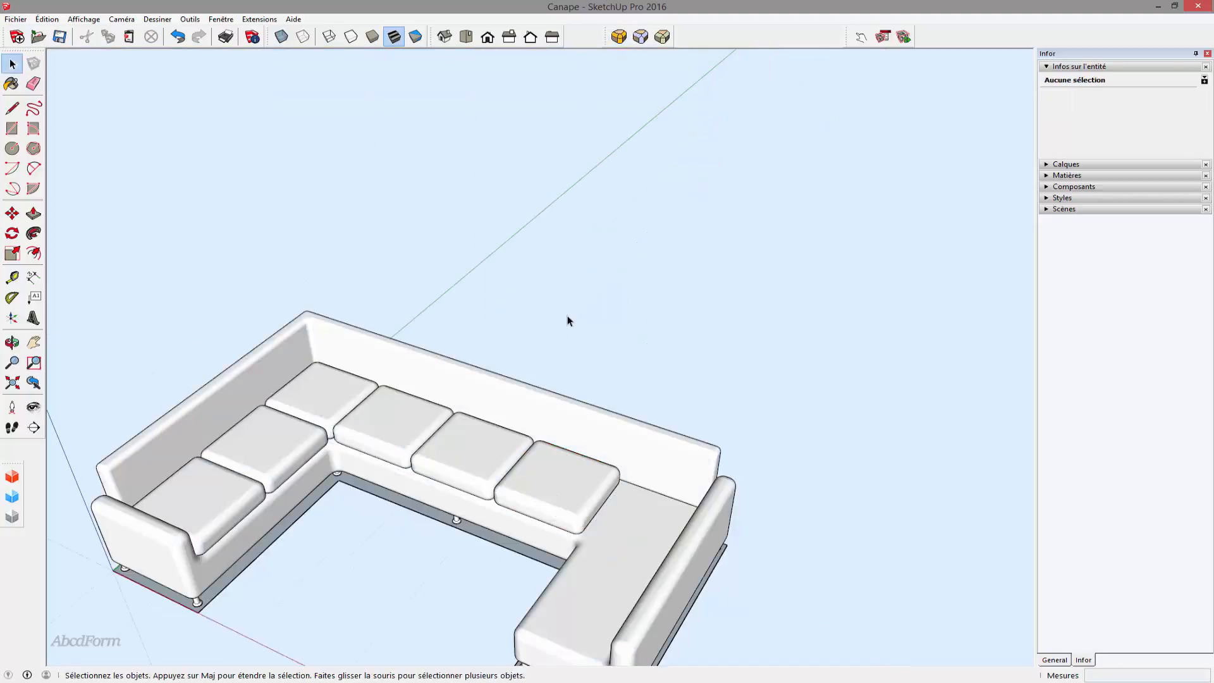
- Shift the dividing line of the two-part ground rectangle 4 cm toward its shorter part with a new parallel line, deleting the old one
shift+middle_drag(526, 411, 403, 195)
scroll(439, 361, down, 2)
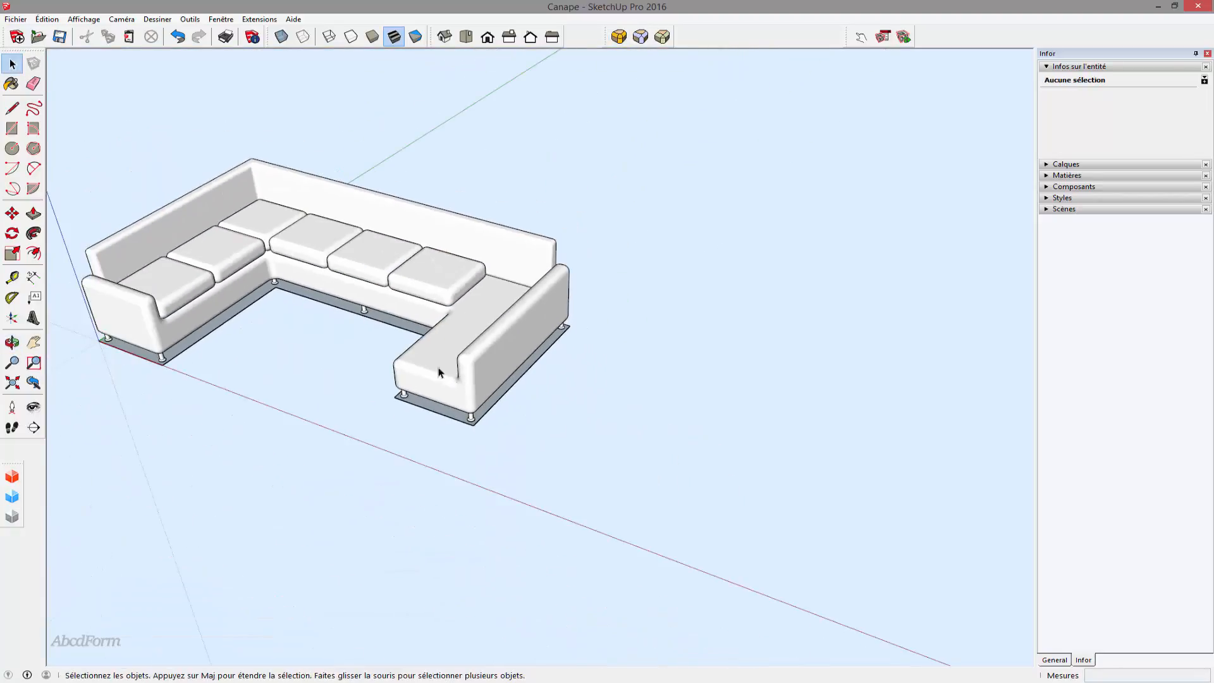
shift+middle_drag(458, 374, 295, 341)
scroll(579, 352, down, 3)
shift+middle_drag(715, 586, 582, 513)
scroll(575, 521, up, 2)
scroll(574, 519, up, 2)
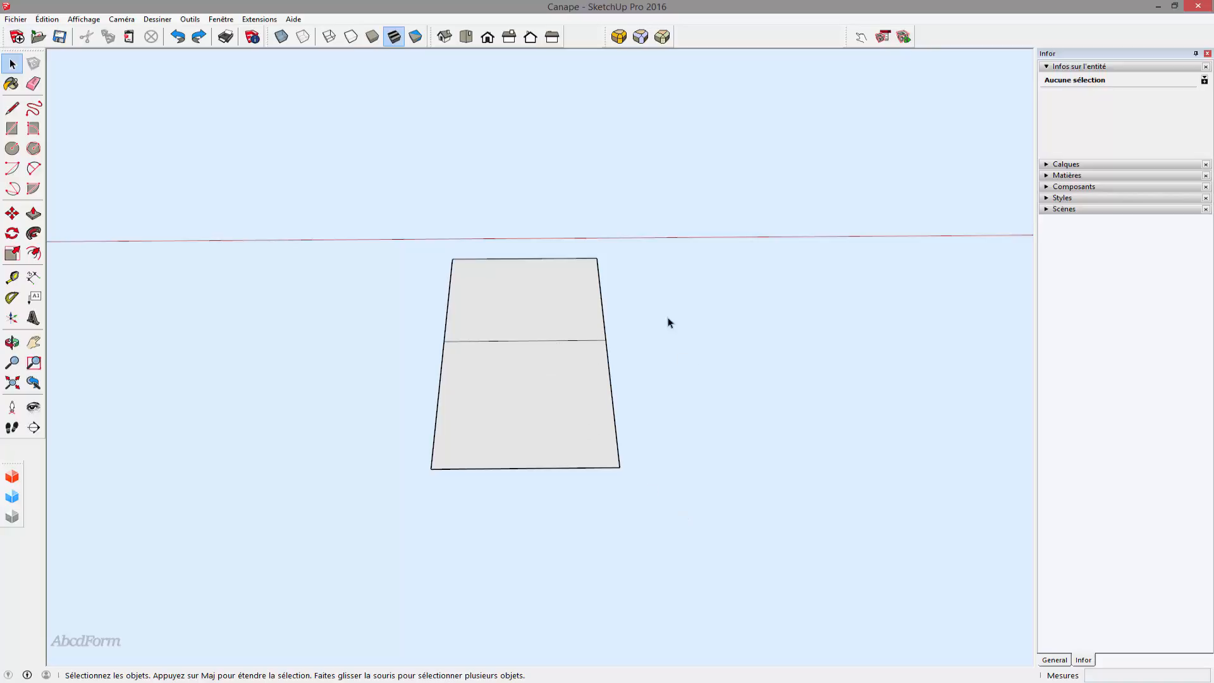
middle_drag(669, 323, 536, 340)
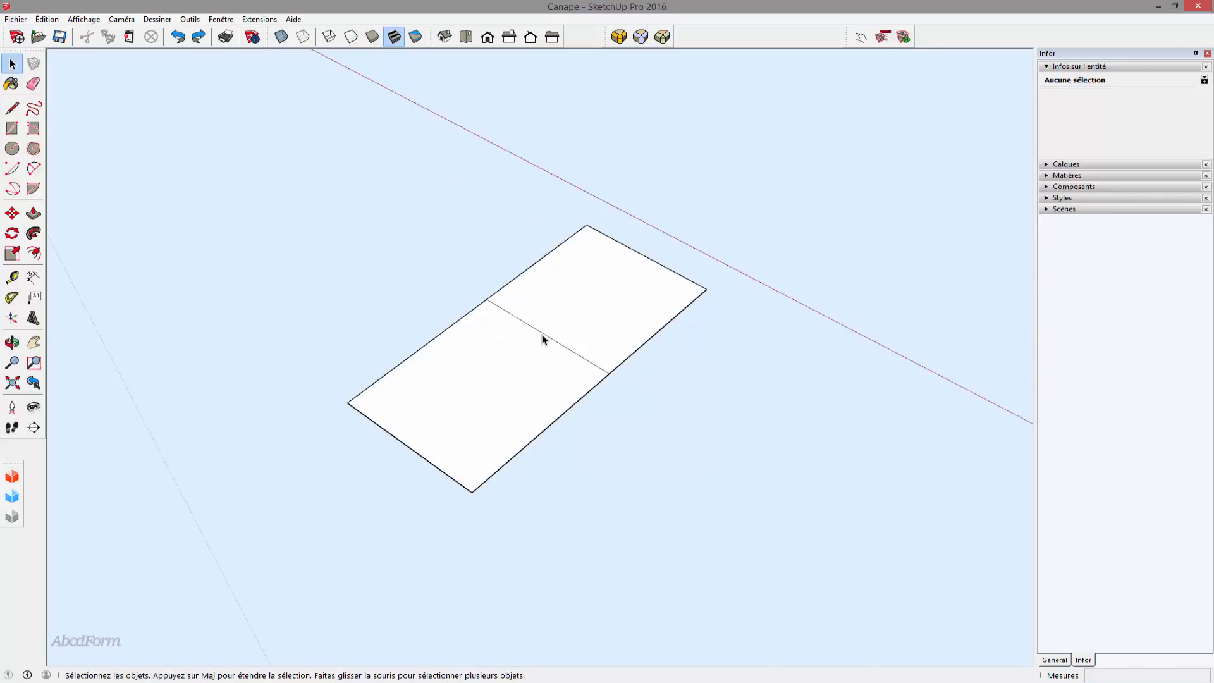
key(l)
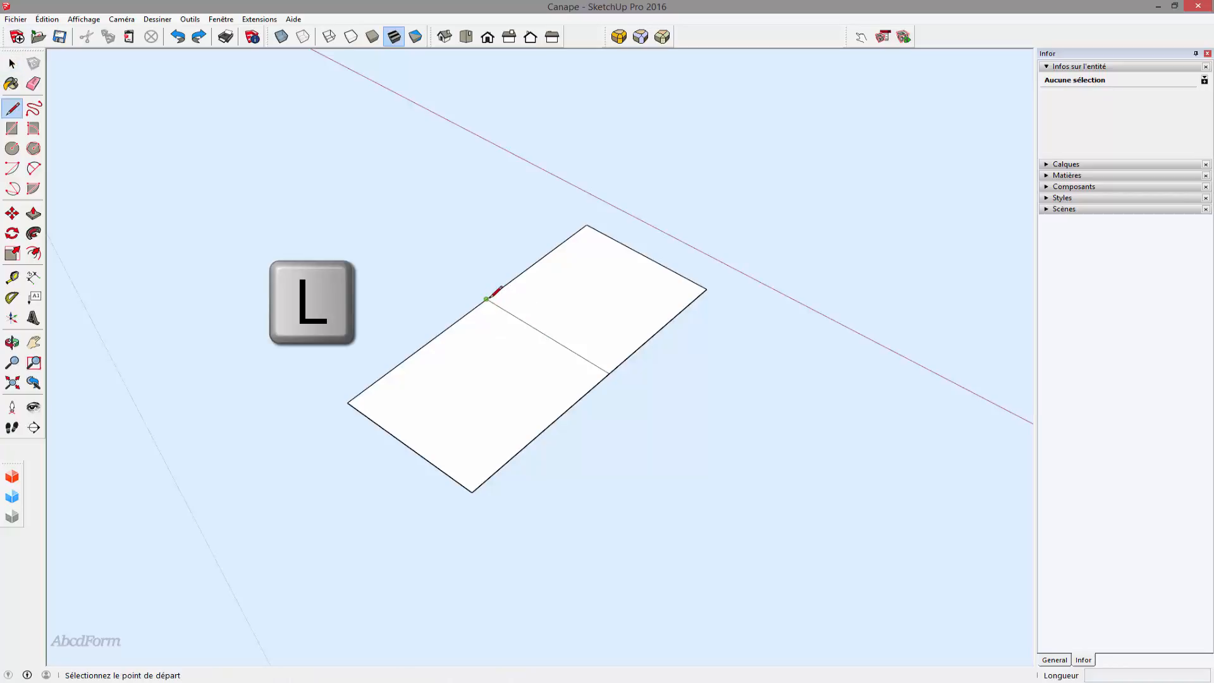
click(487, 299)
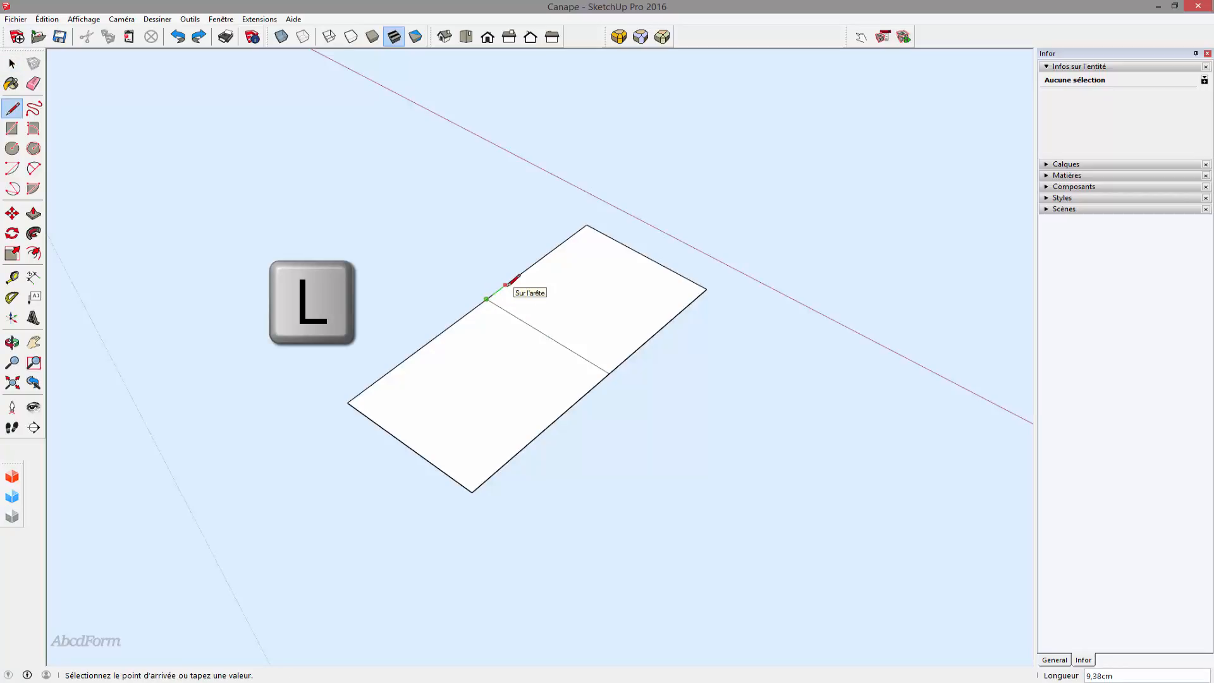
text(4)
key(Return)
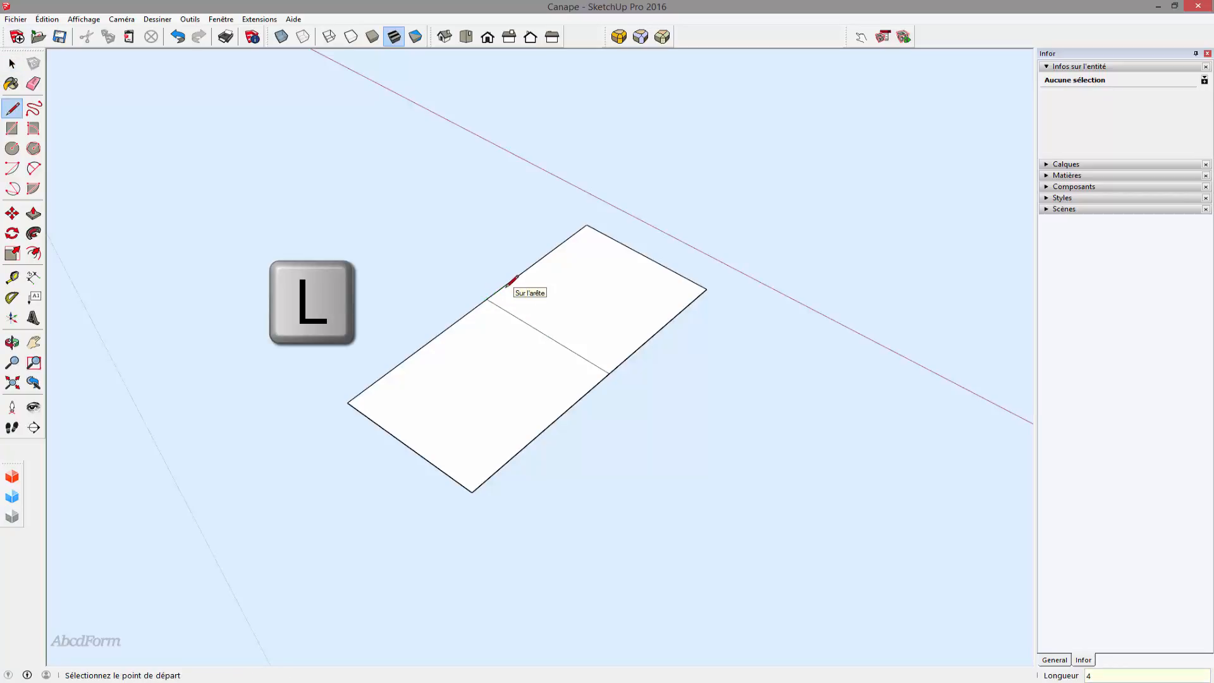
click(495, 294)
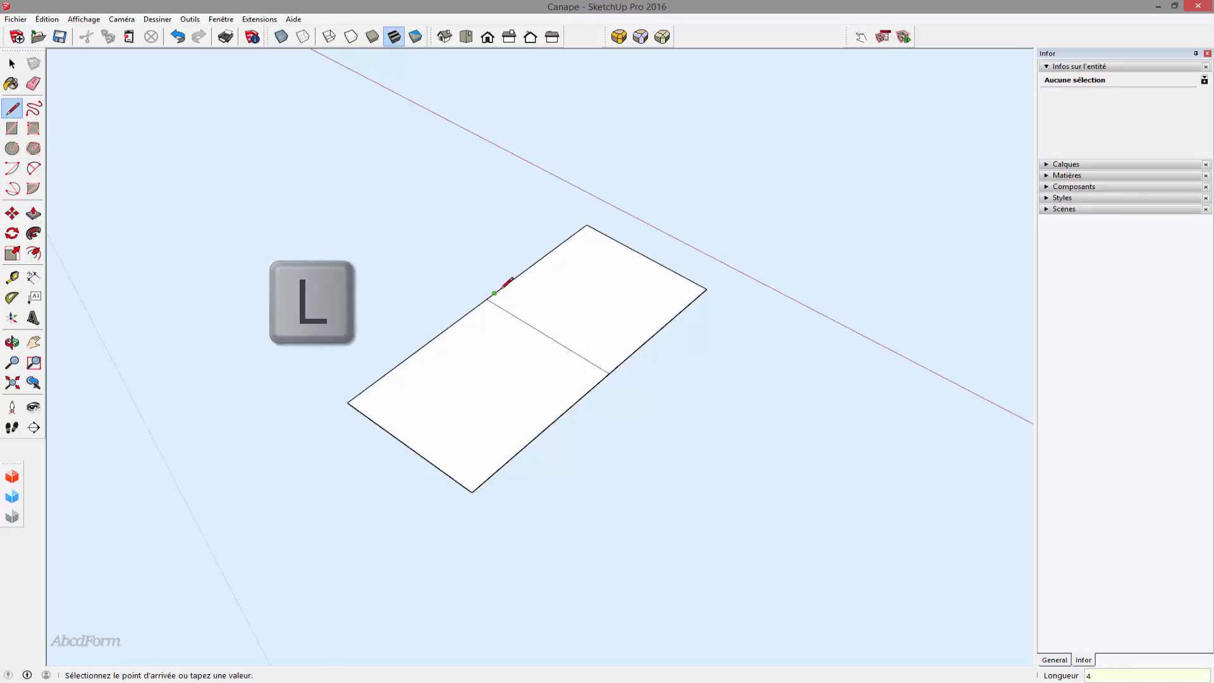
click(617, 367)
key(space)
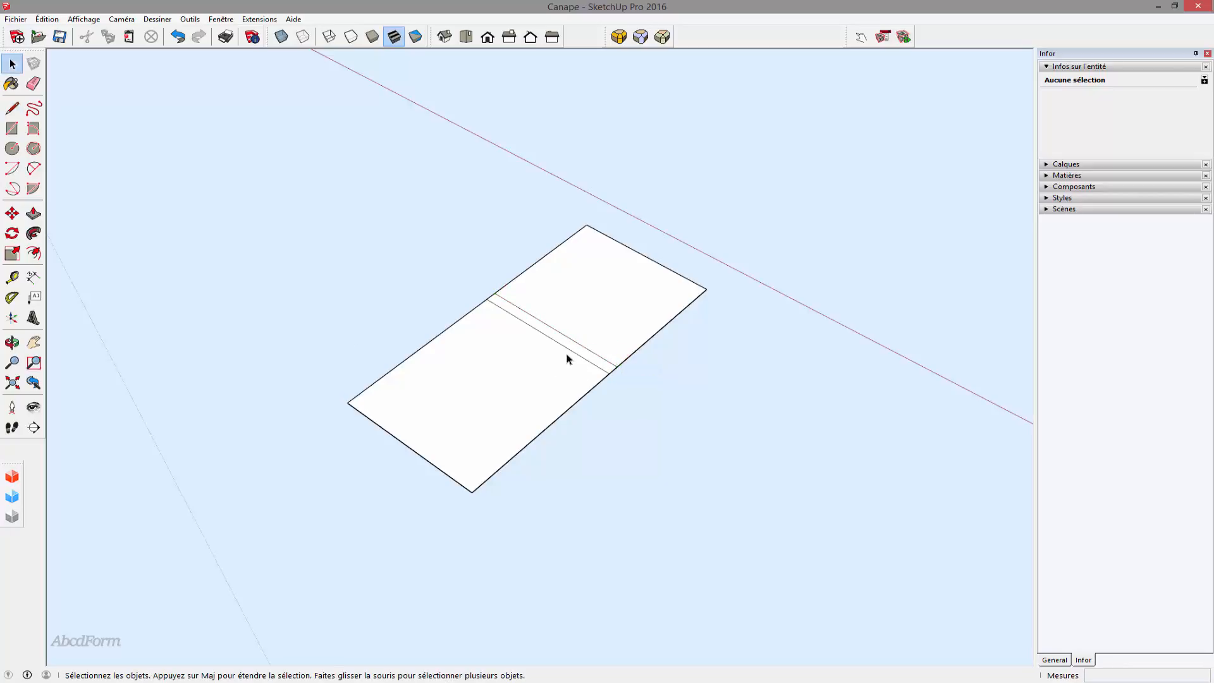
click(569, 350)
key(Delete)
- Move both short end edges of the divided rectangle 4 cm outward along the green axis
key(m)
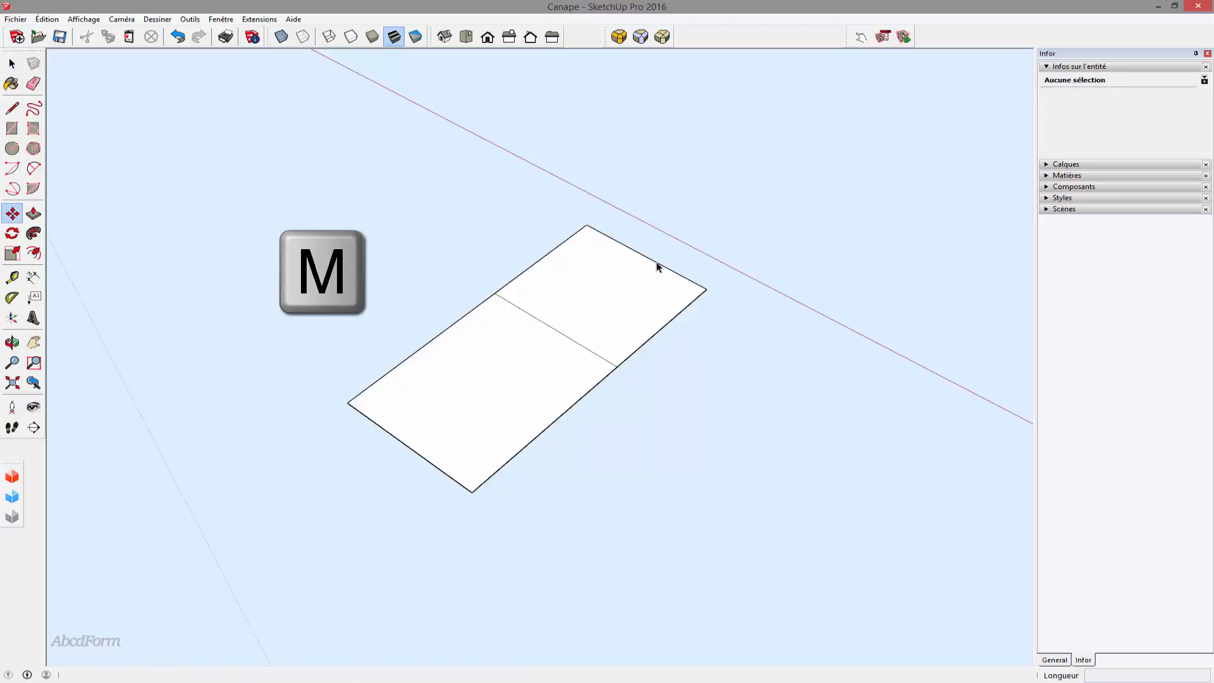
click(656, 261)
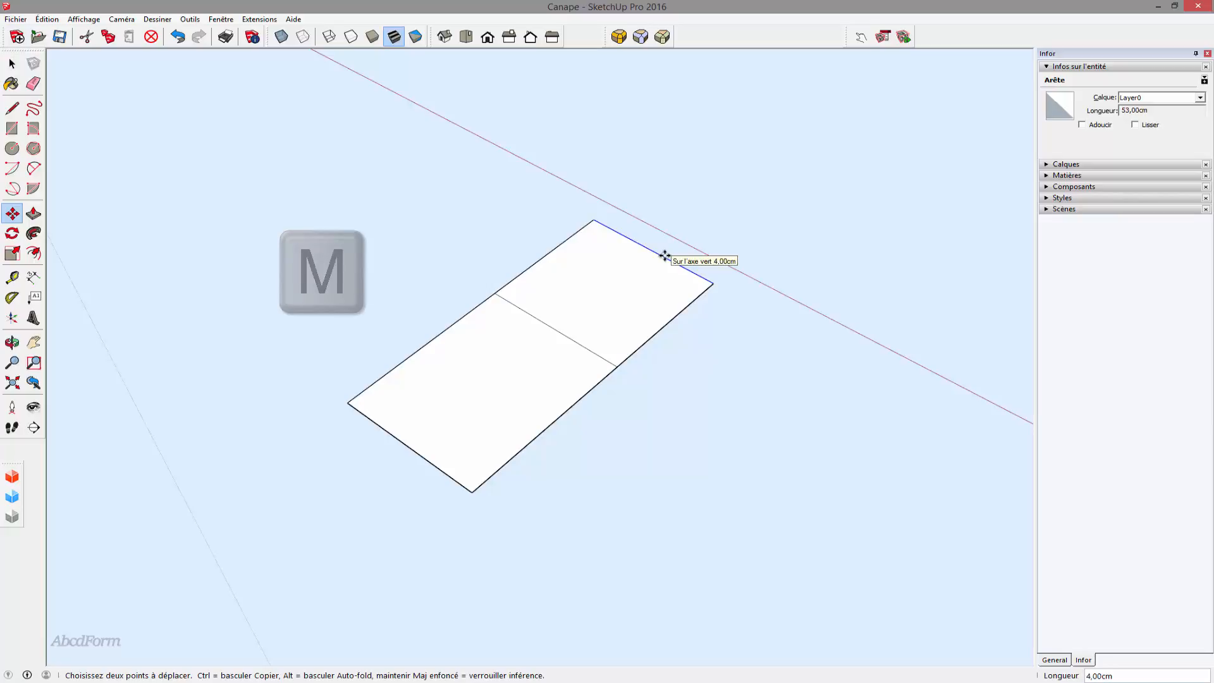
click(665, 256)
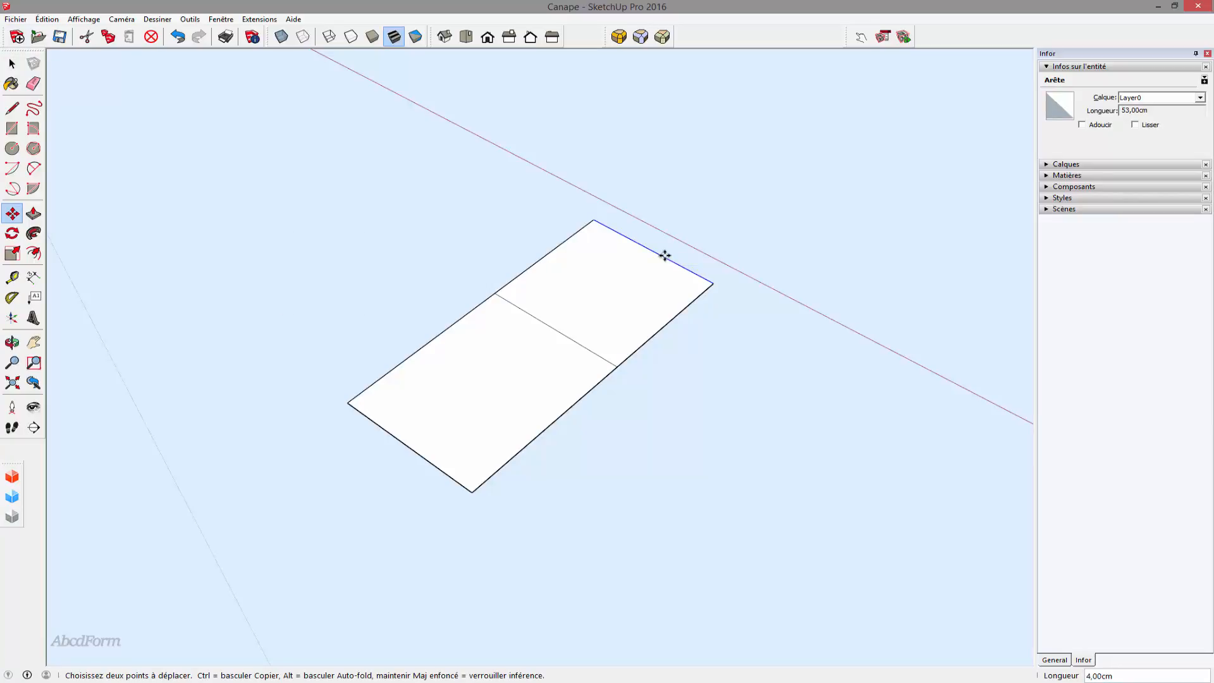
click(408, 444)
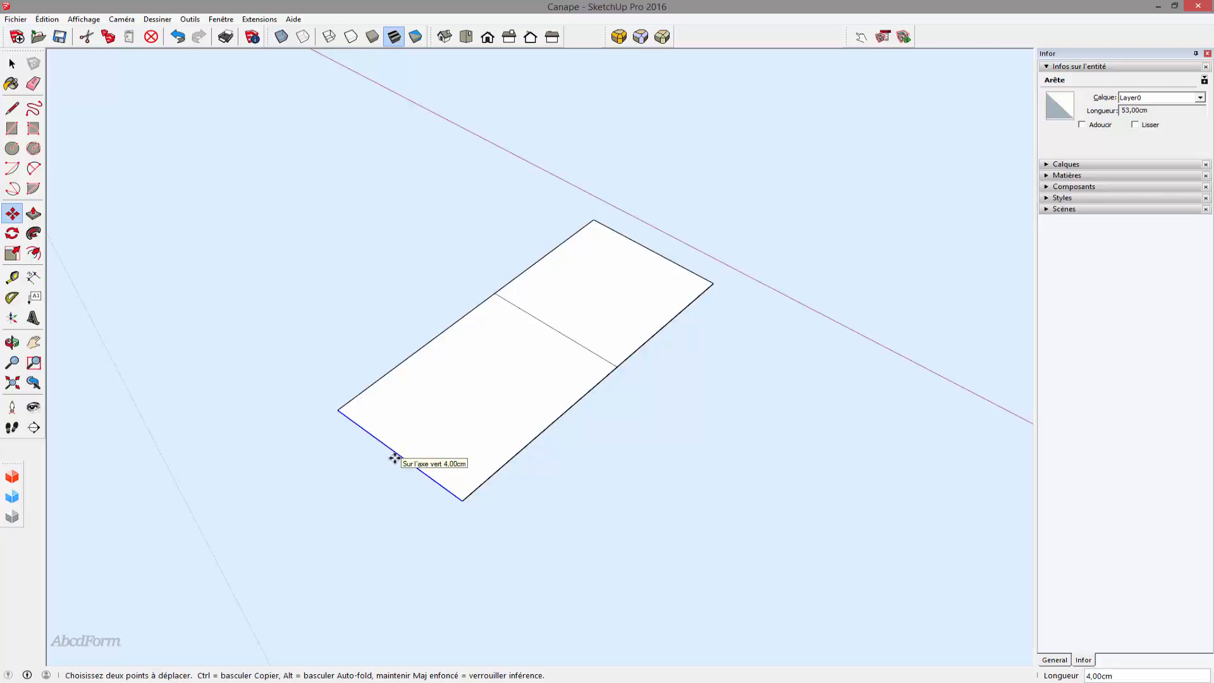
- Widen the larger part of the divided rectangle by 4 cm on its long side and delete the leftover inner edge
middle_drag(393, 456, 643, 477)
key(l)
click(447, 335)
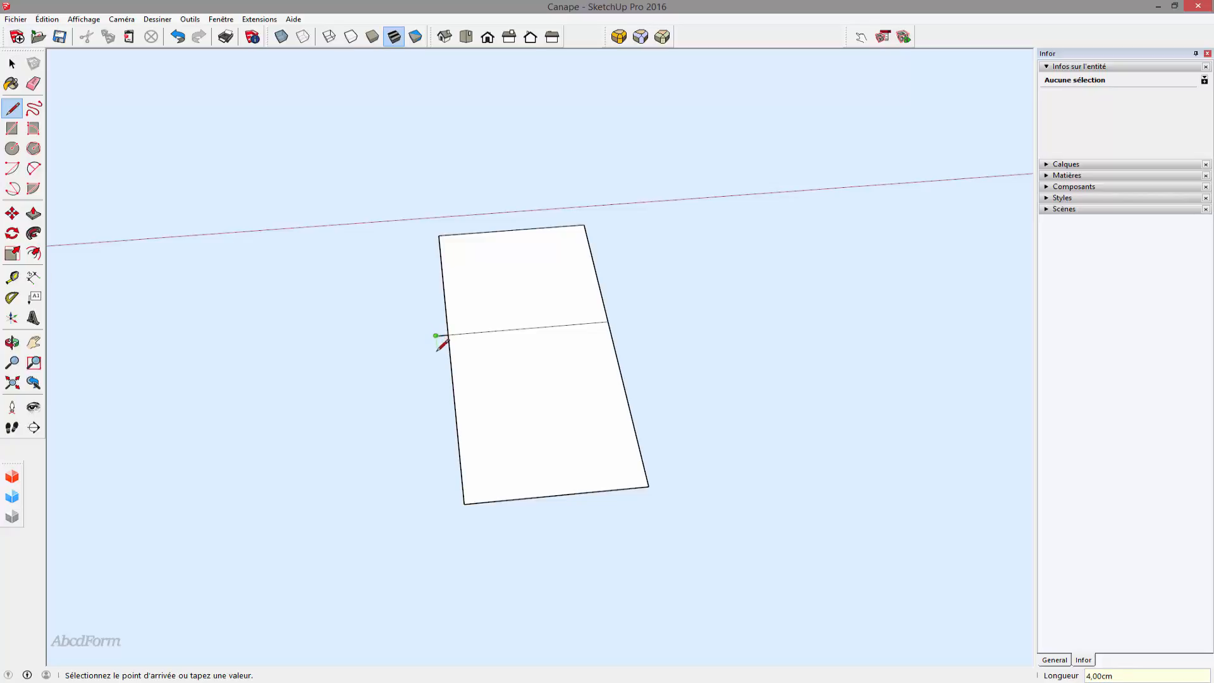
click(465, 504)
click(466, 503)
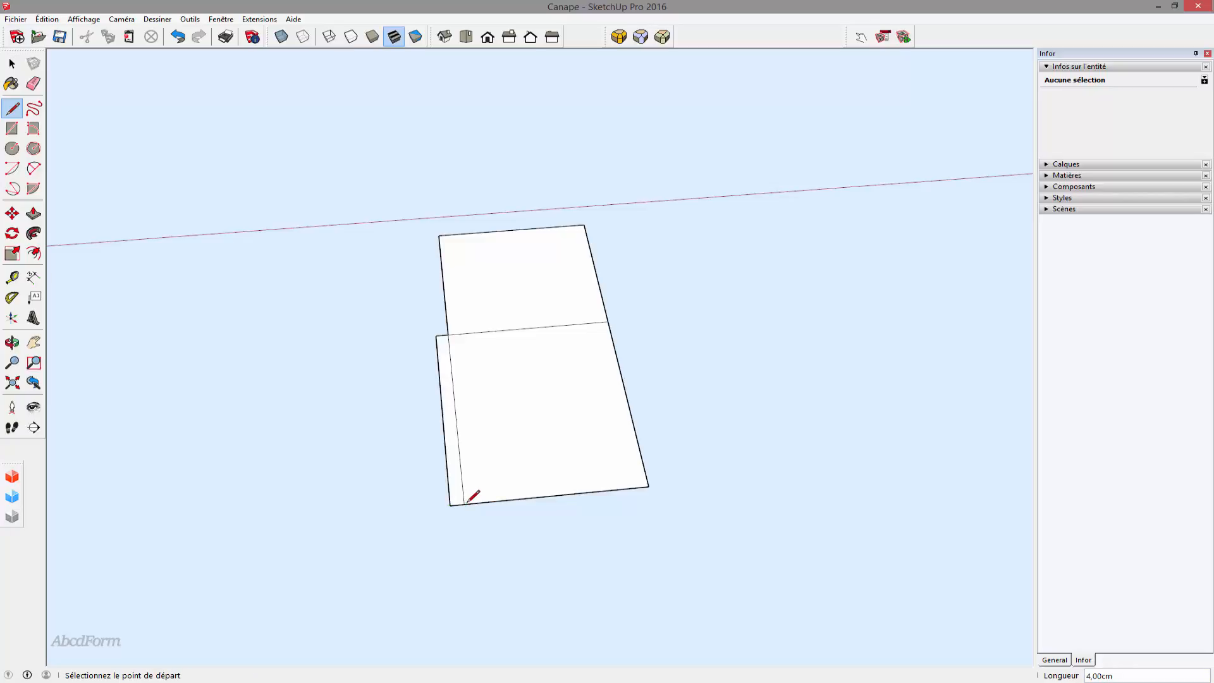
key(space)
click(463, 489)
key(Delete)
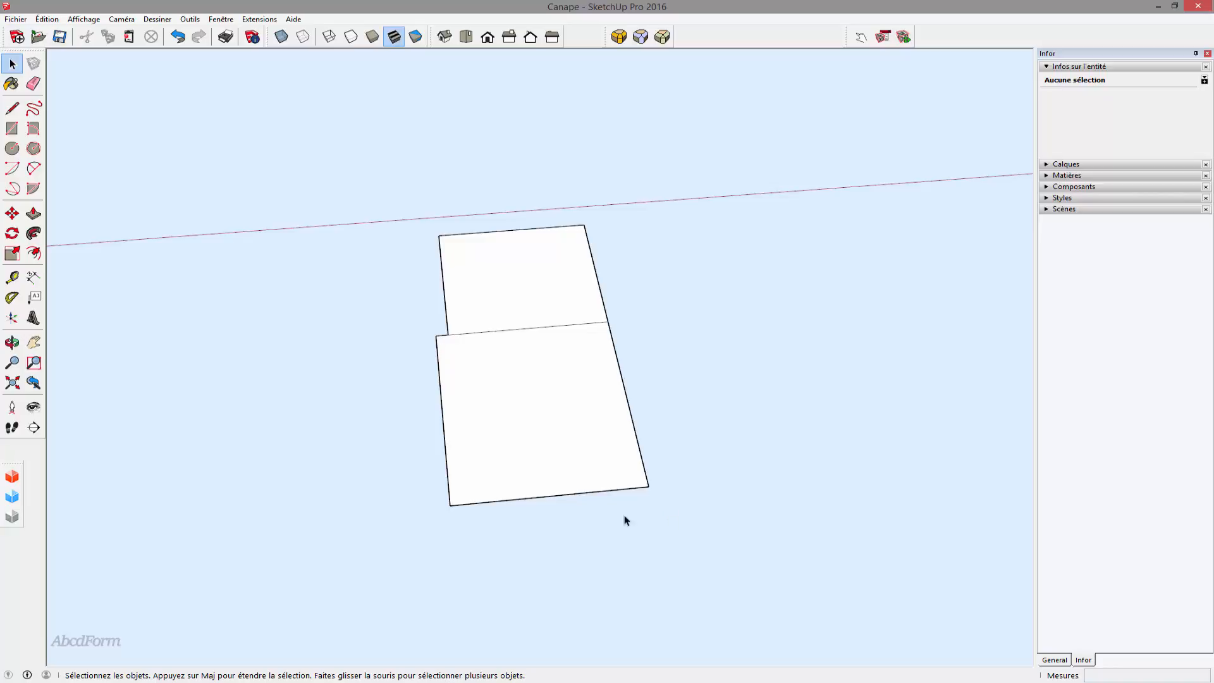
- Group the larger rectangle together with all its edges, including the edge shared with the smaller one
drag(667, 511, 427, 389)
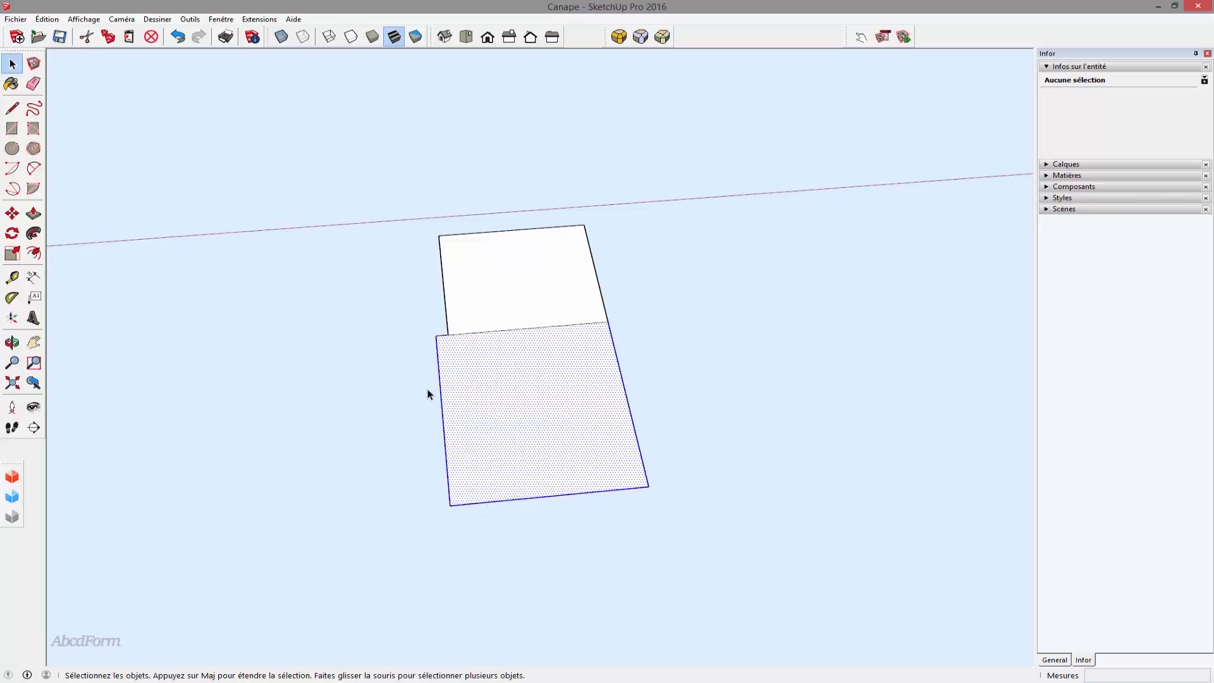
key(shift)
shift+click(506, 333)
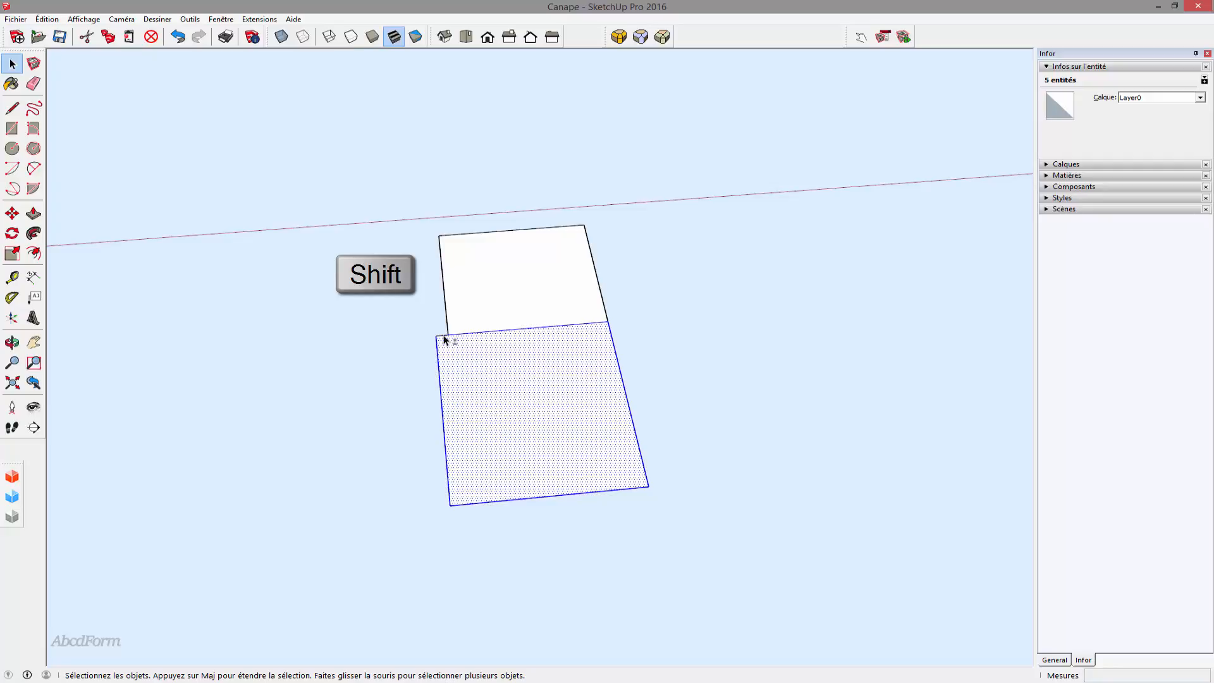
right_click(504, 376)
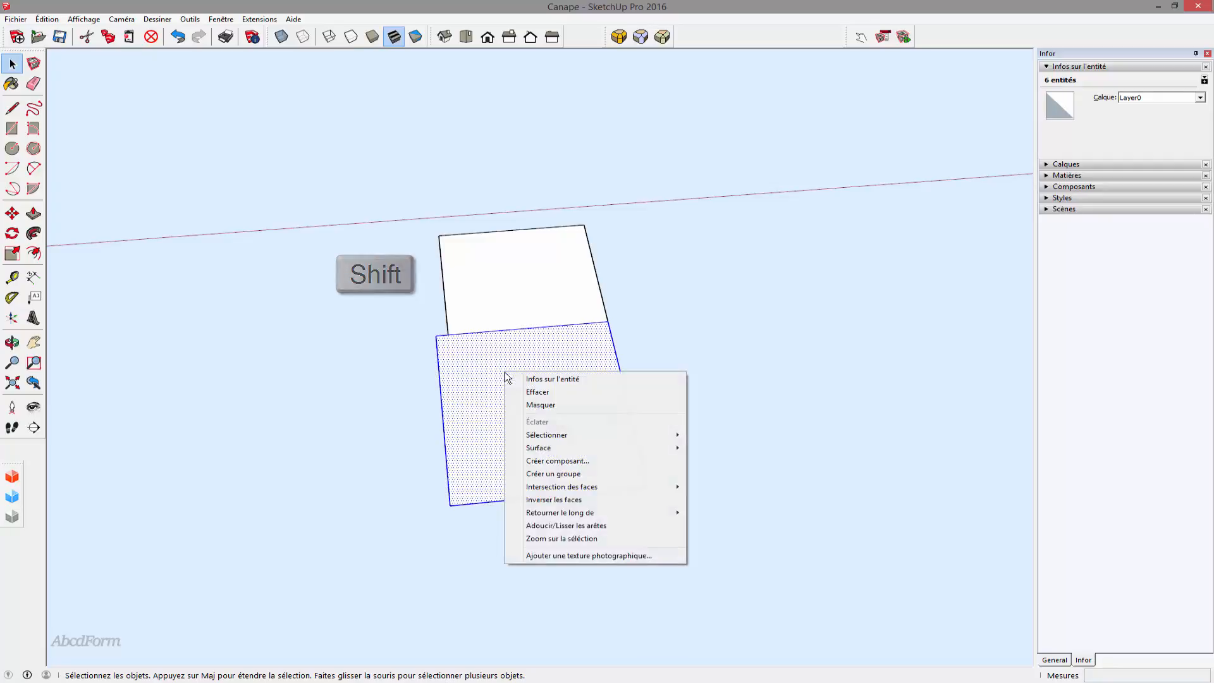
click(573, 475)
- Move the larger rectangle's group along the red axis, clear of the smaller rectangle
key(m)
click(574, 476)
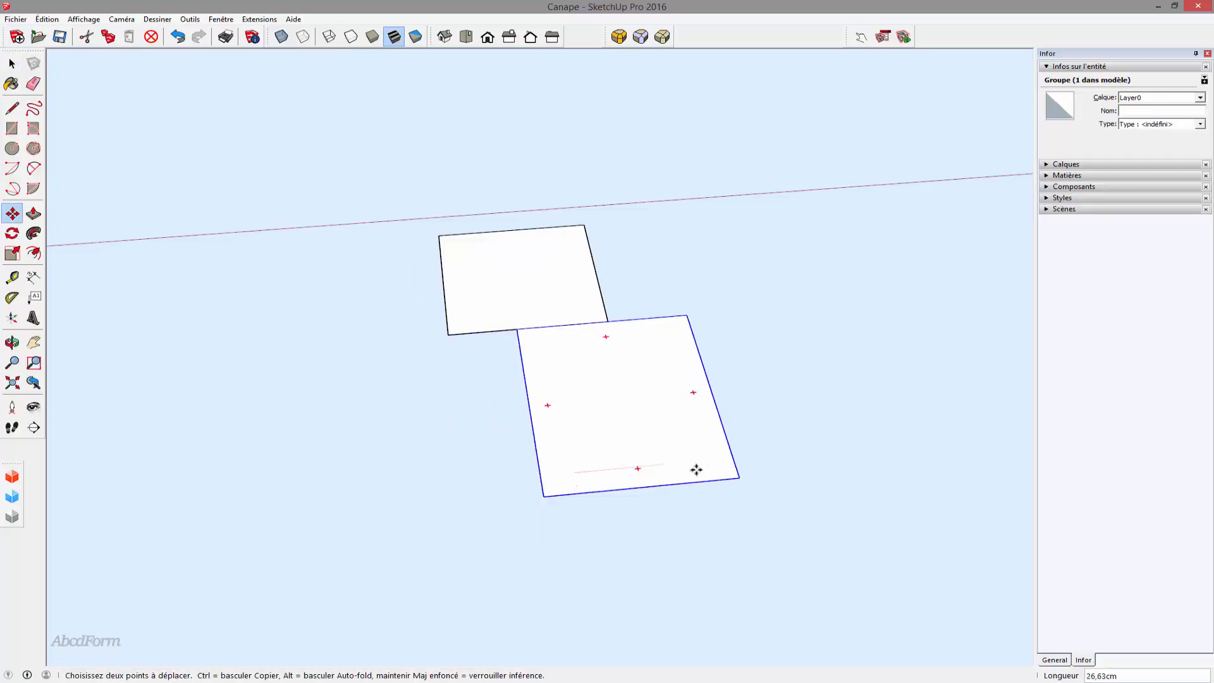
click(928, 443)
key(space)
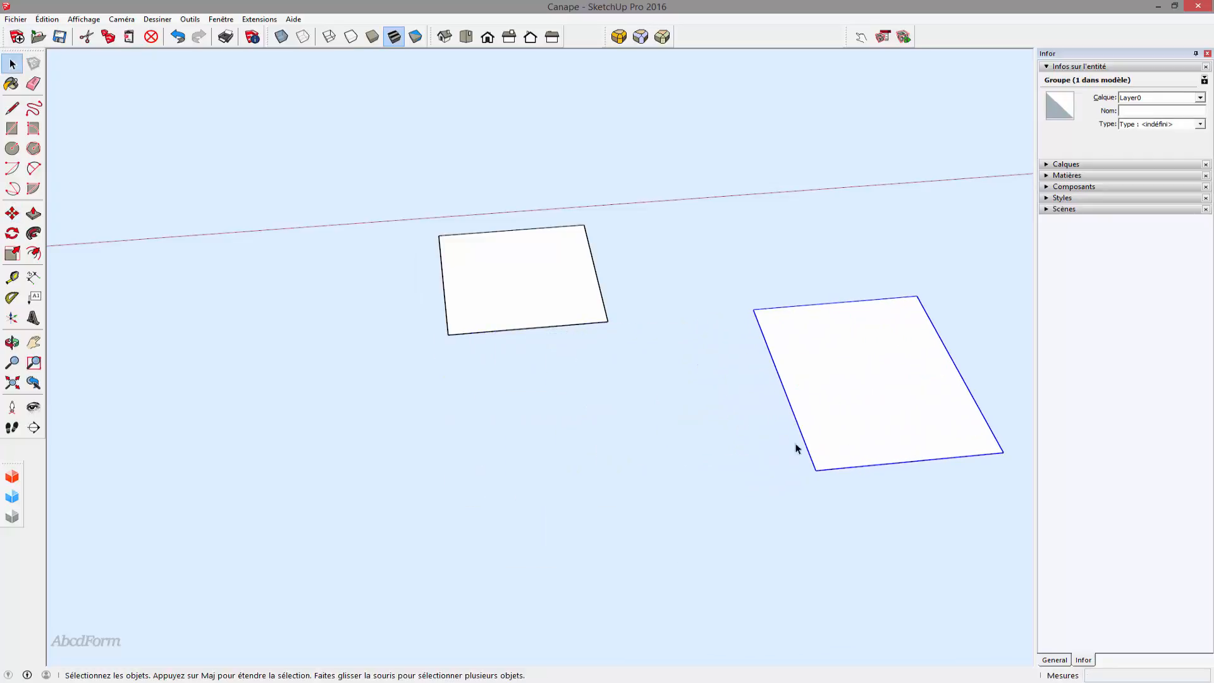
- Copy the smaller rectangle about 67 cm along the red axis, to the side away from the larger rectangle
drag(609, 364, 377, 221)
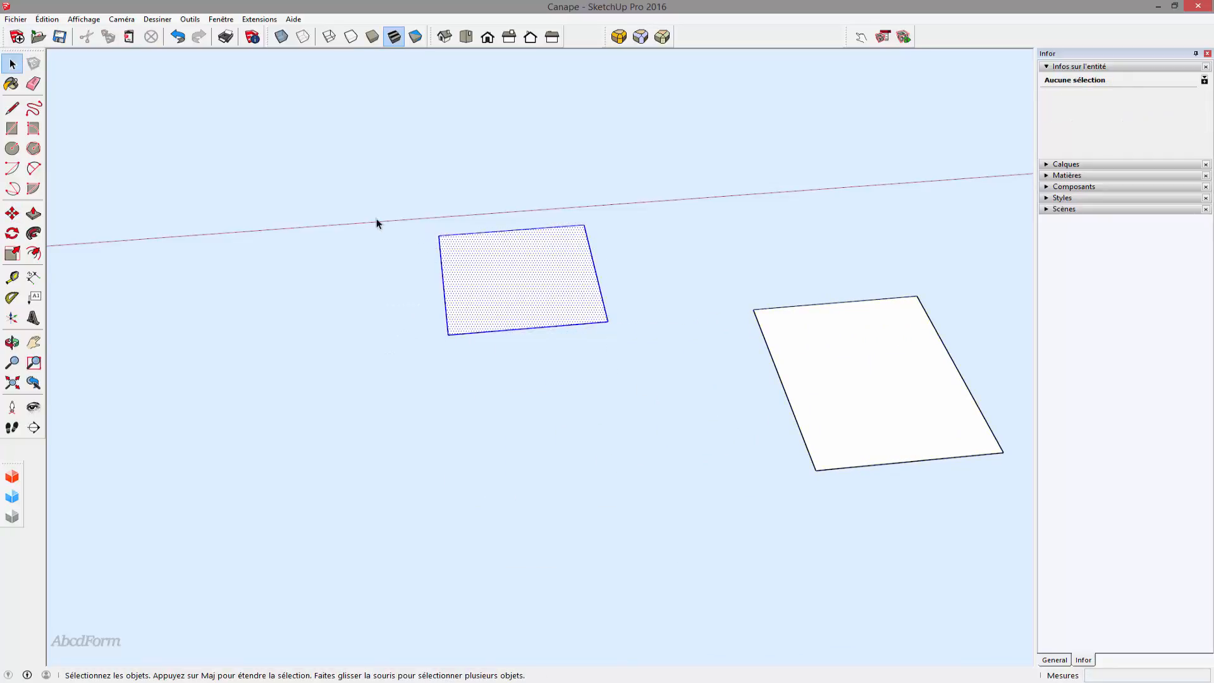
key(m)
click(545, 274)
key(ctrl)
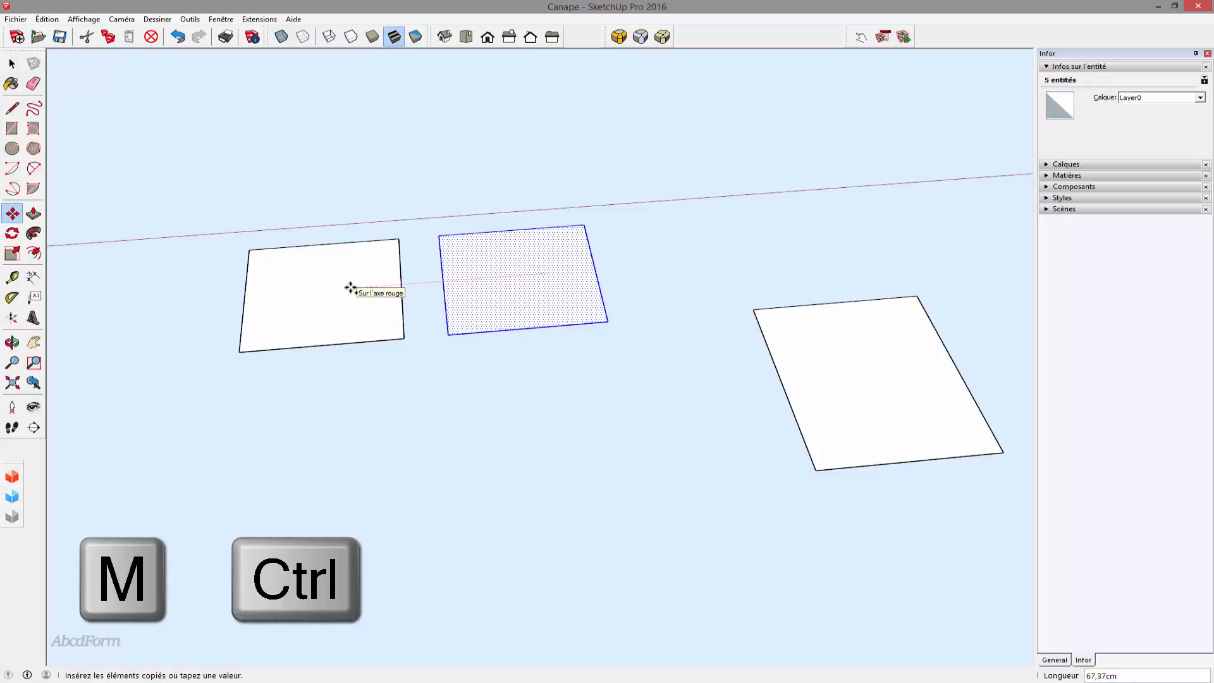
click(350, 289)
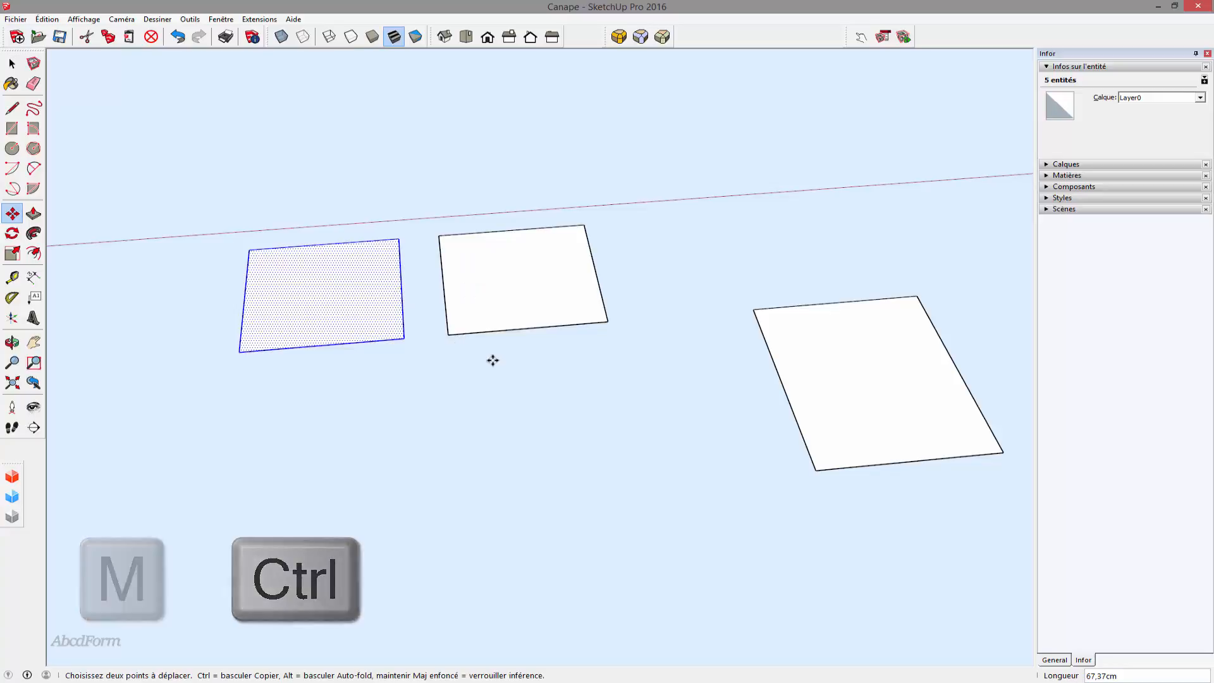
- Group the original smaller rectangle, face and edges, leaving its copy ungrouped
key(space)
click(558, 318)
right_click(557, 318)
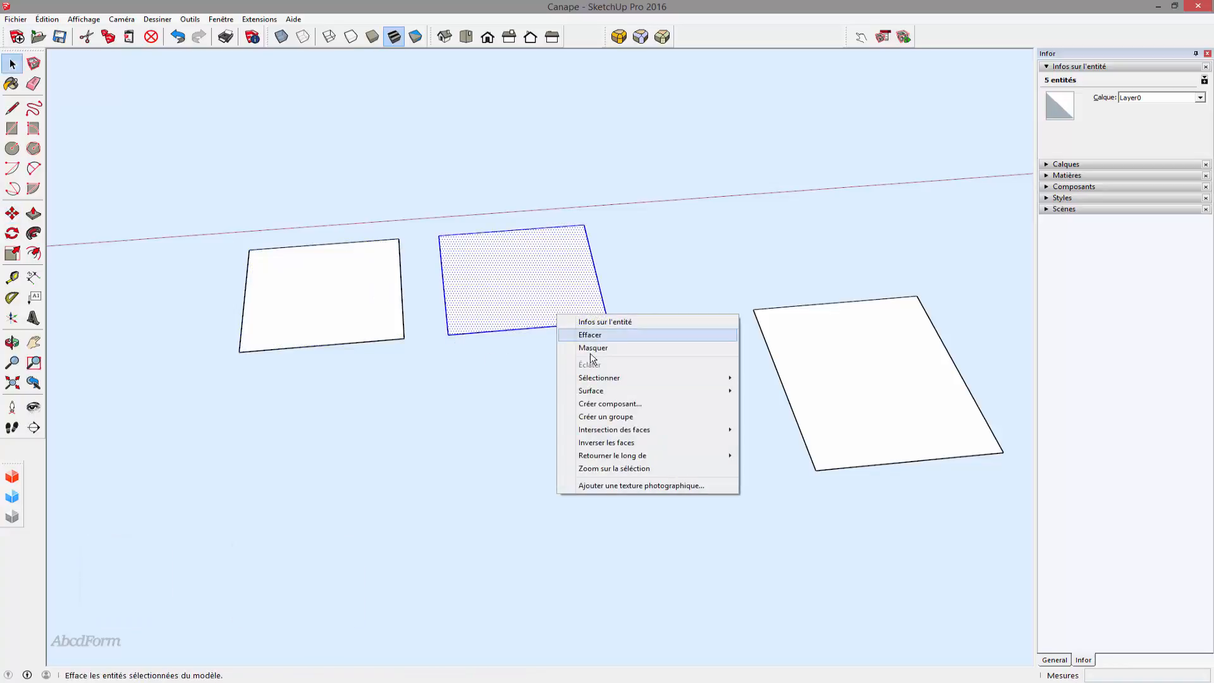
click(606, 414)
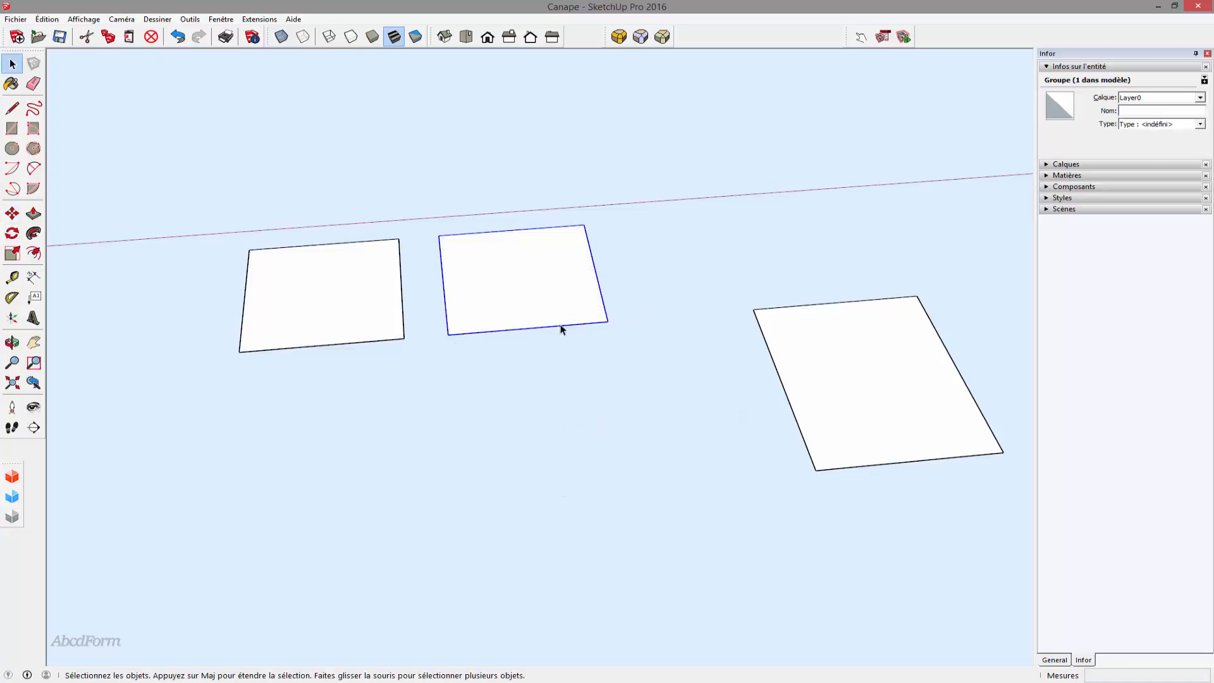
- Extrude the larger rectangle 15 cm upward inside its group
double_click(867, 365)
key(p)
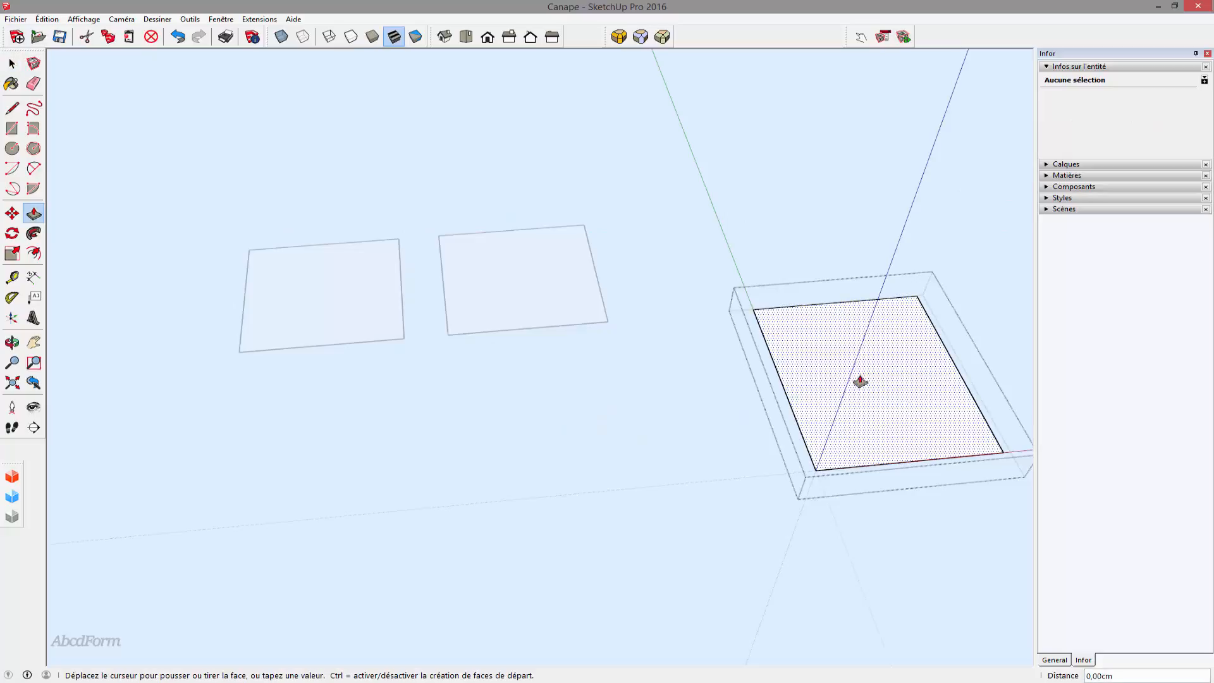
click(866, 365)
text(15)
key(Return)
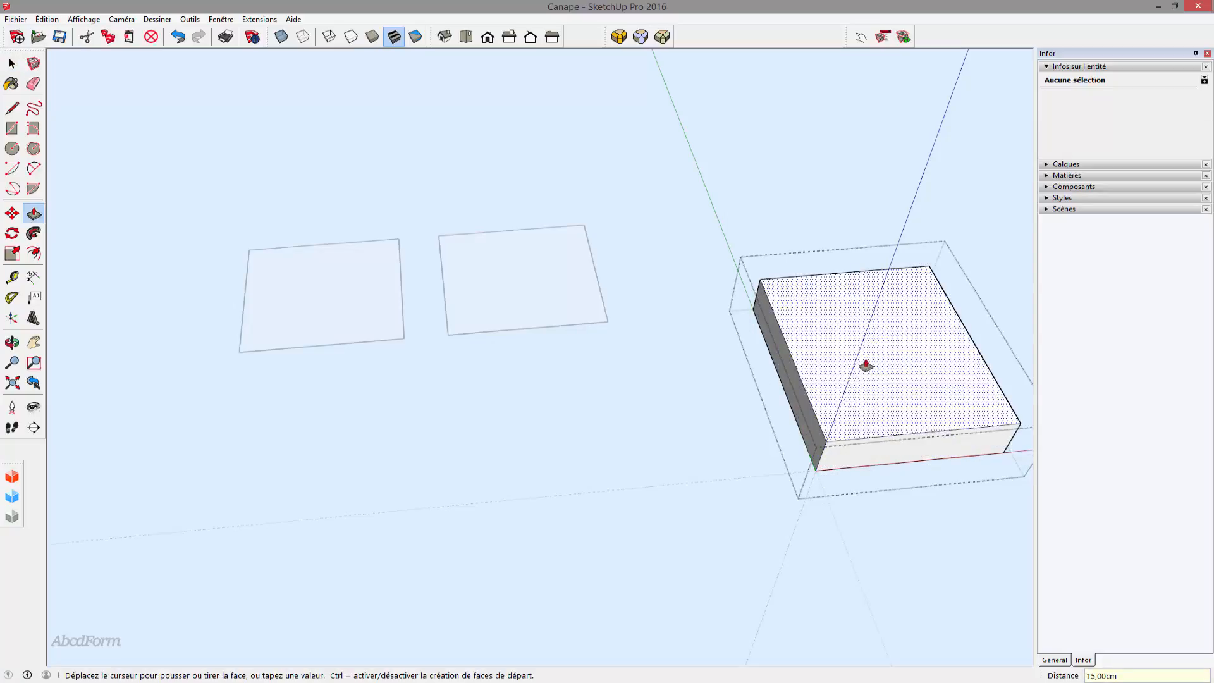
- Extrude the grouped smaller rectangle by the same 15 cm and leave the group
key(space)
double_click(528, 302)
key(p)
double_click(526, 299)
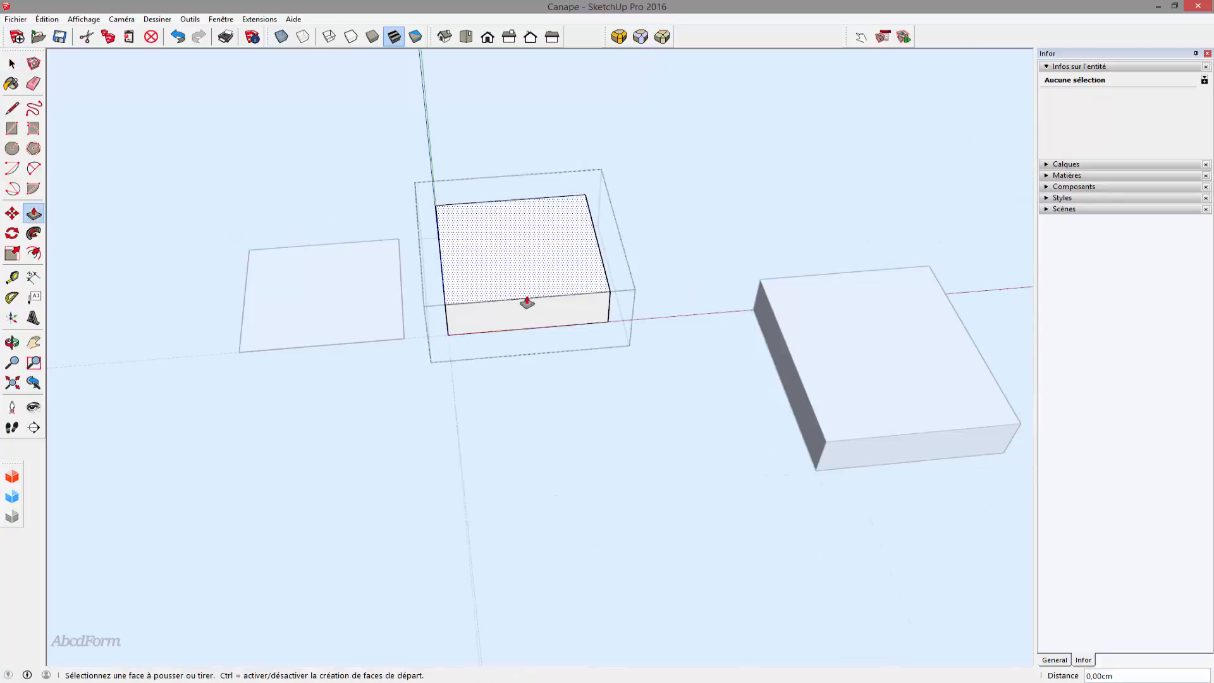
key(space)
click(728, 440)
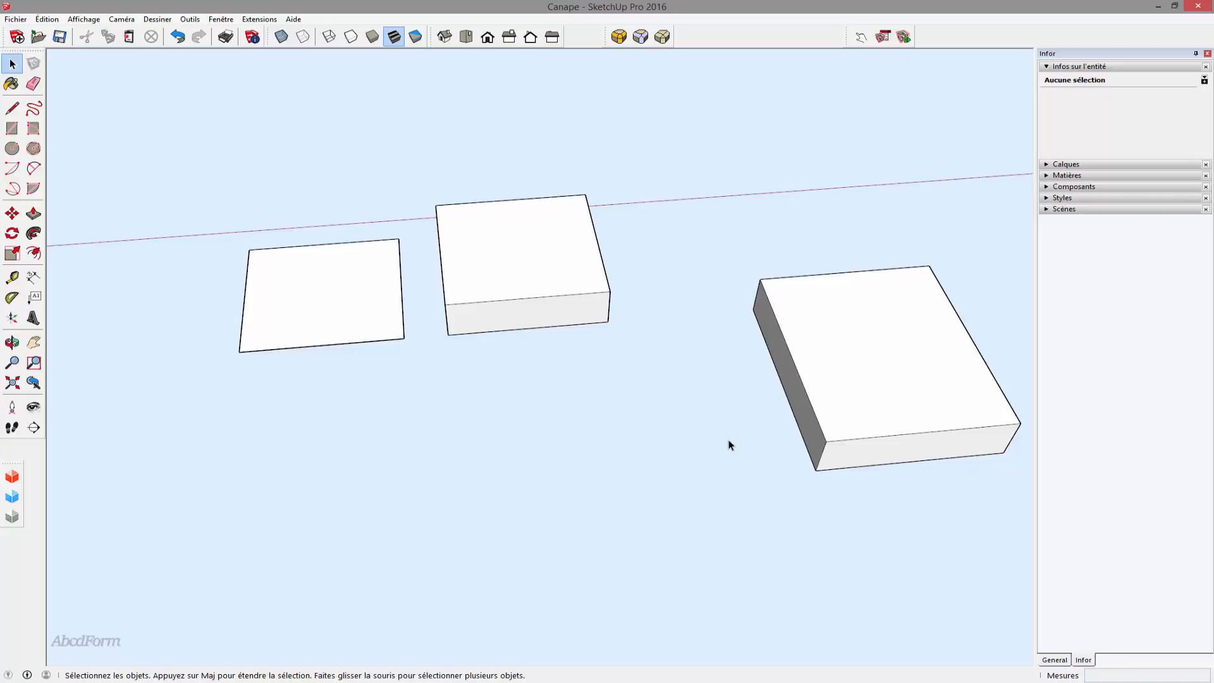
- Round the larger block's edges inside its group with a 5 cm offset and 6 segments, except around the face adjoining the smaller cushion
double_click(806, 391)
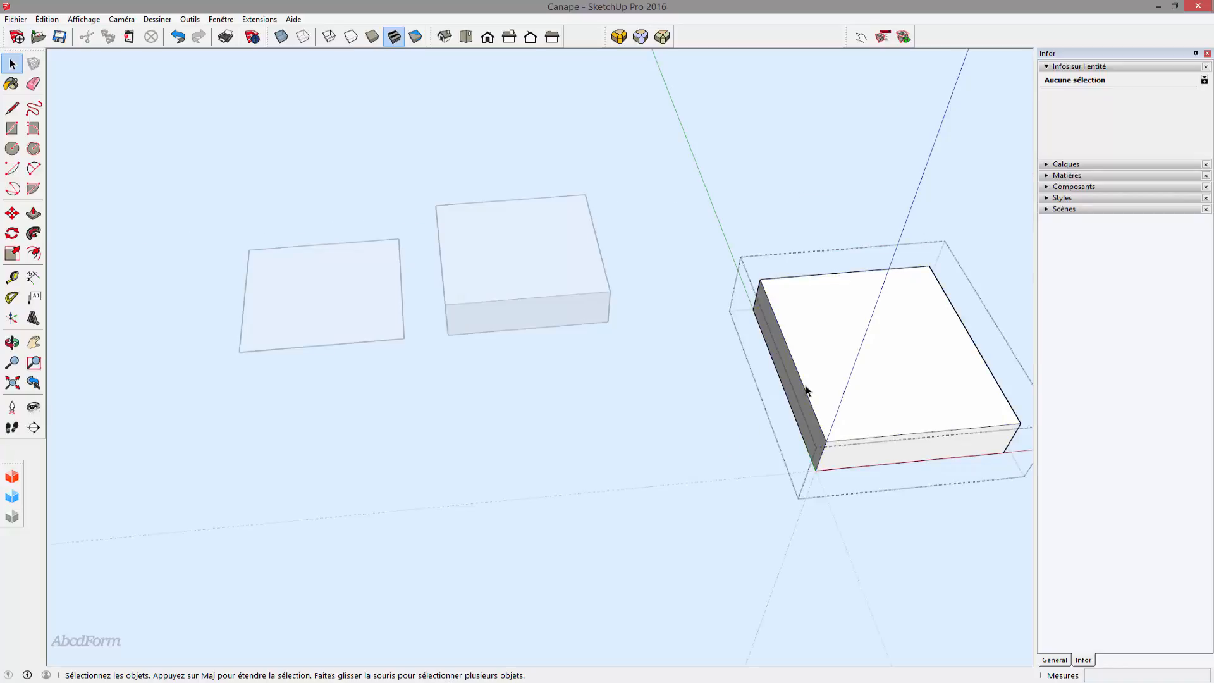
click(618, 36)
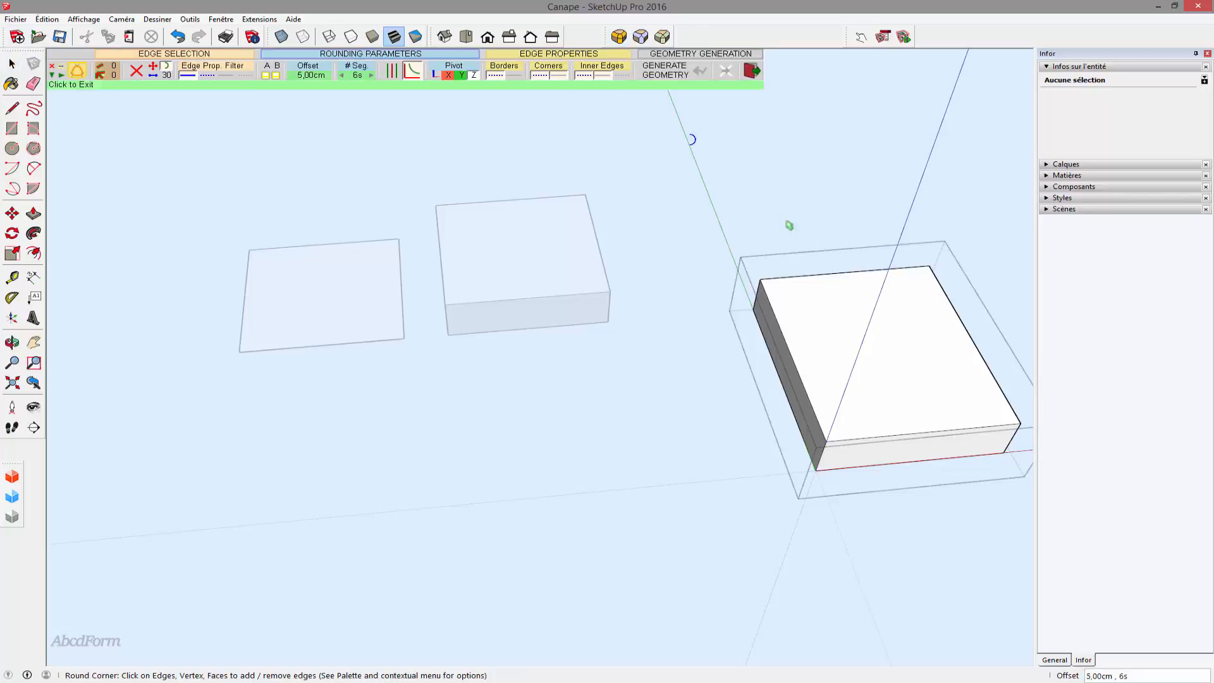
shift+middle_drag(848, 405, 608, 392)
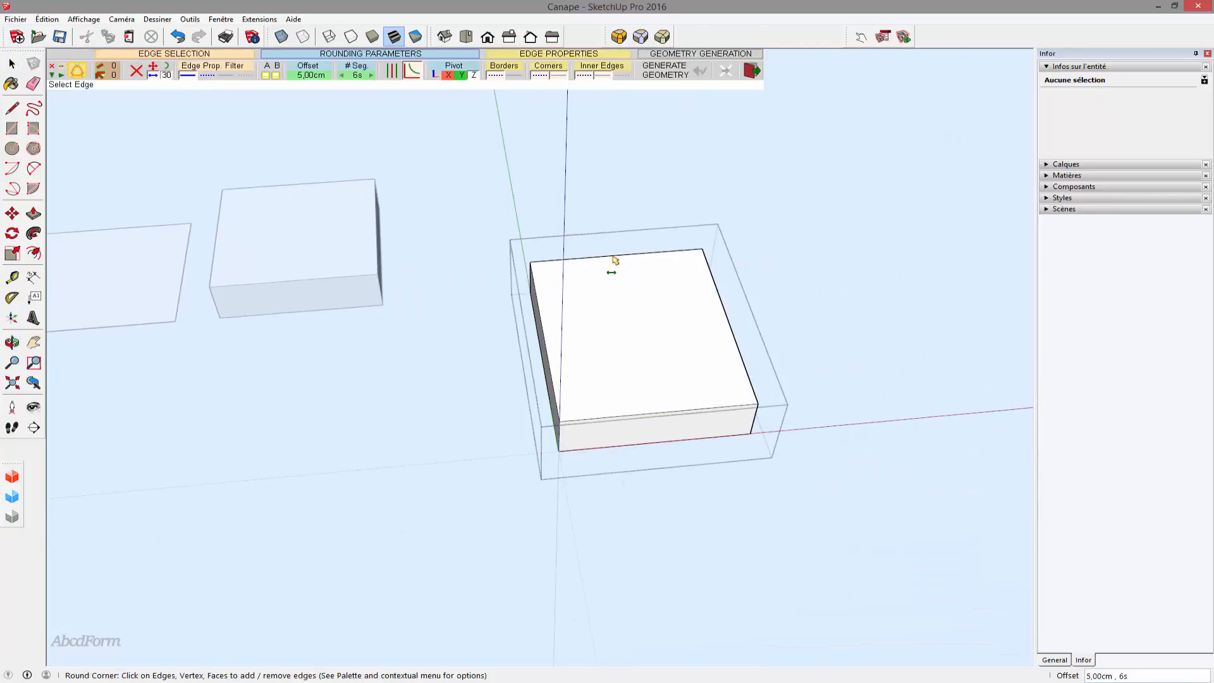
mouse_move(485, 297)
middle_down()
mouse_move(924, 372)
mouse_move(476, 319)
middle_up()
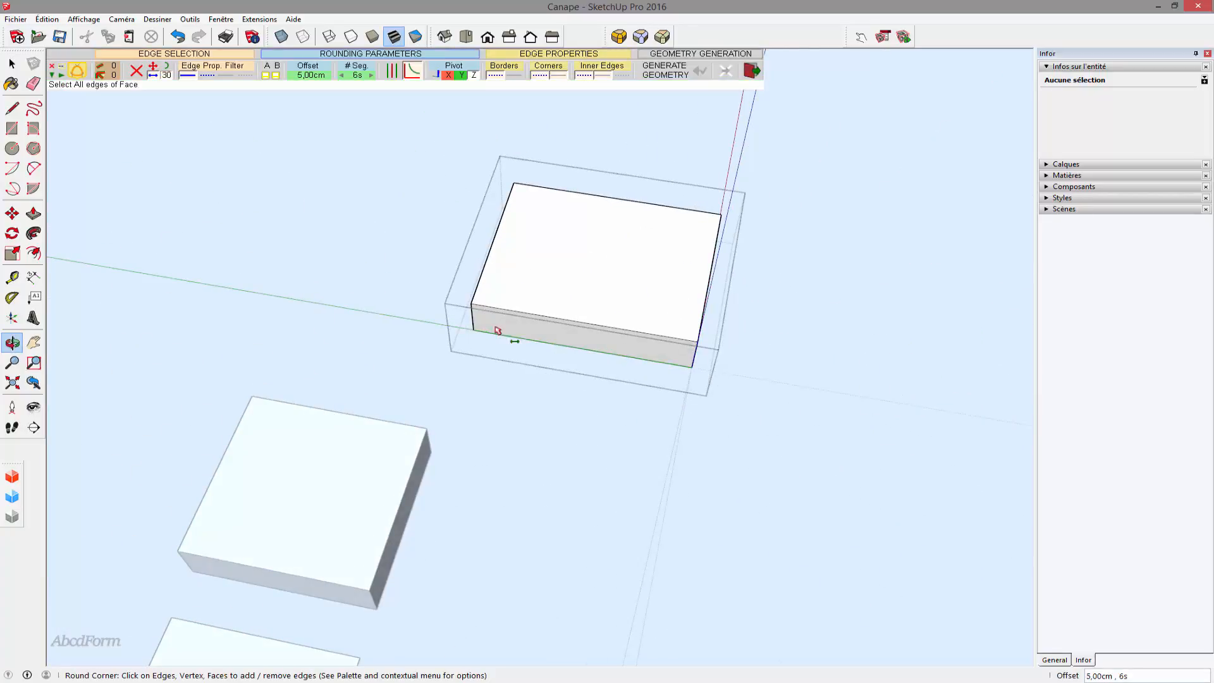
mouse_move(456, 270)
middle_down()
mouse_move(1006, 146)
mouse_move(474, 372)
middle_up()
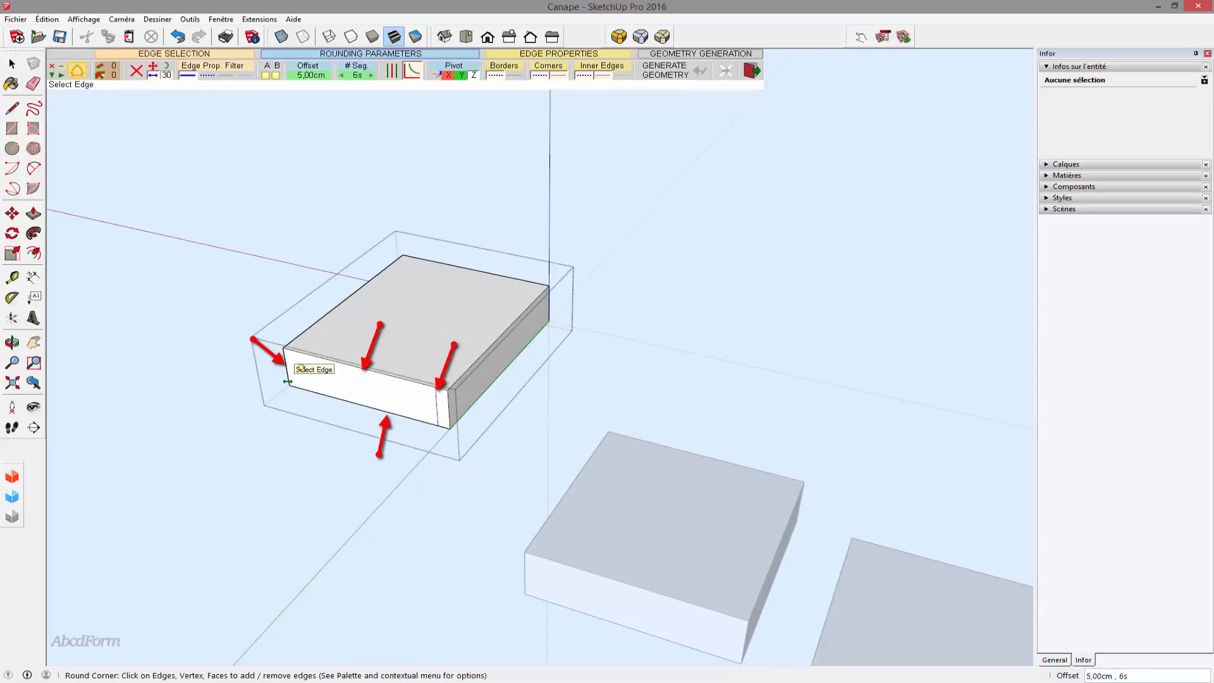
middle_drag(627, 347, 583, 385)
click(623, 398)
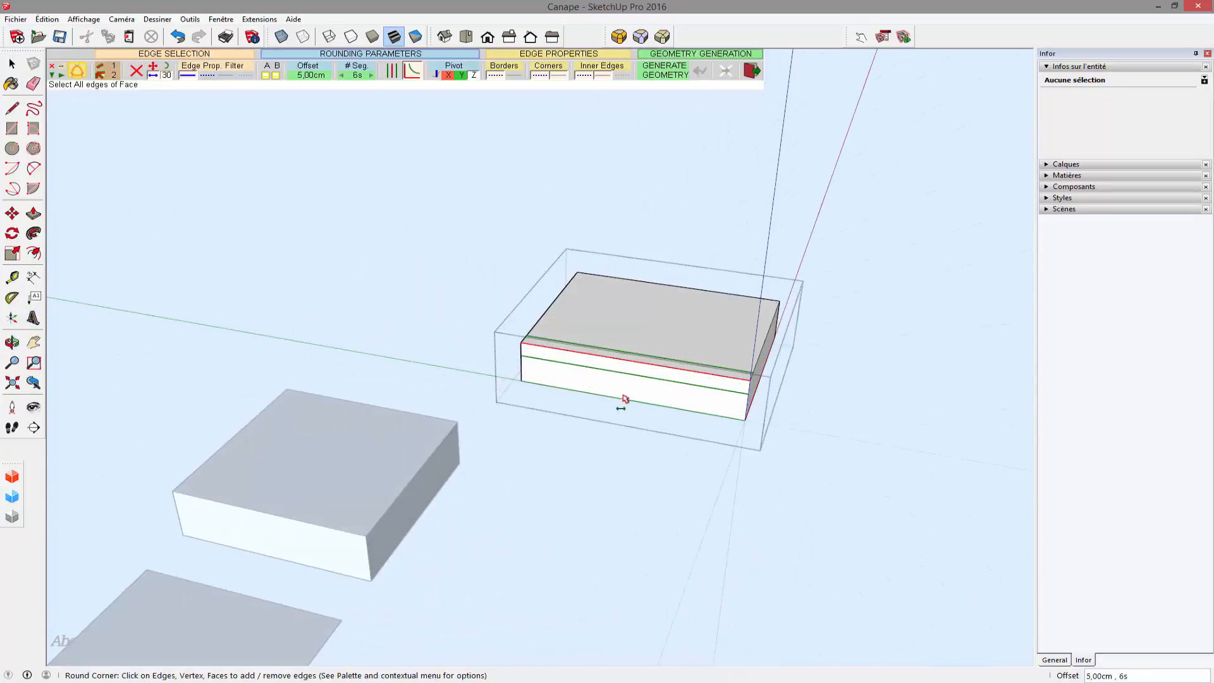
click(766, 387)
middle_drag(767, 387, 759, 507)
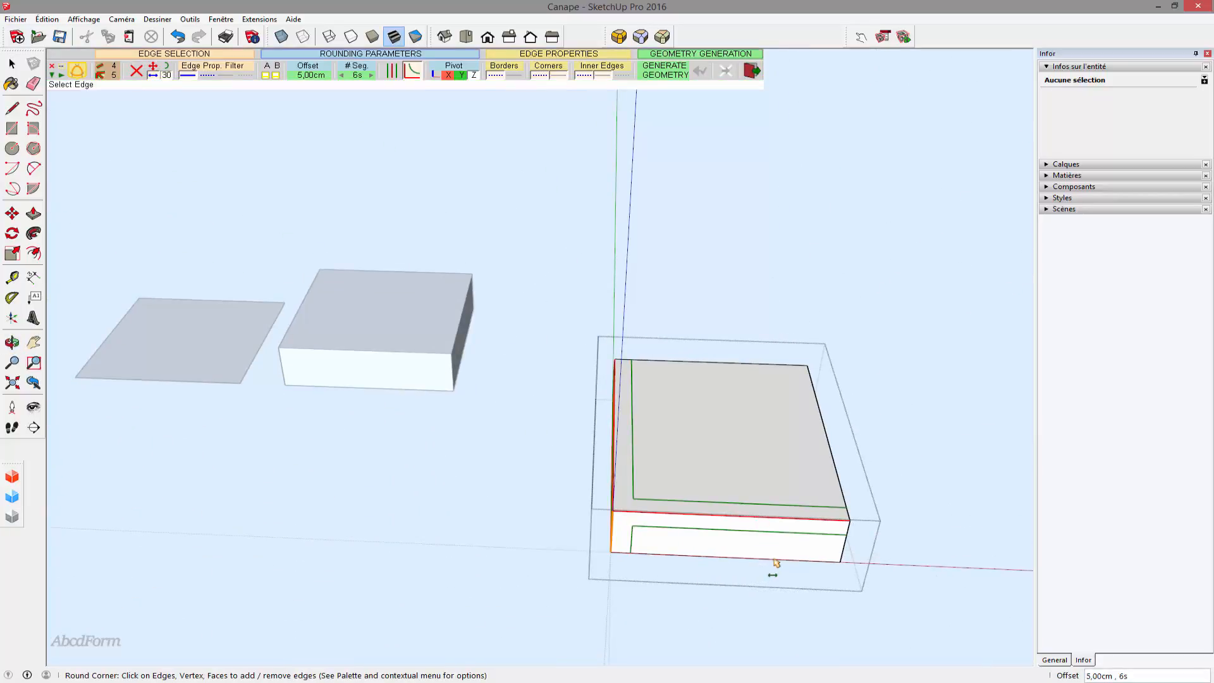
middle_drag(776, 563, 515, 529)
click(575, 496)
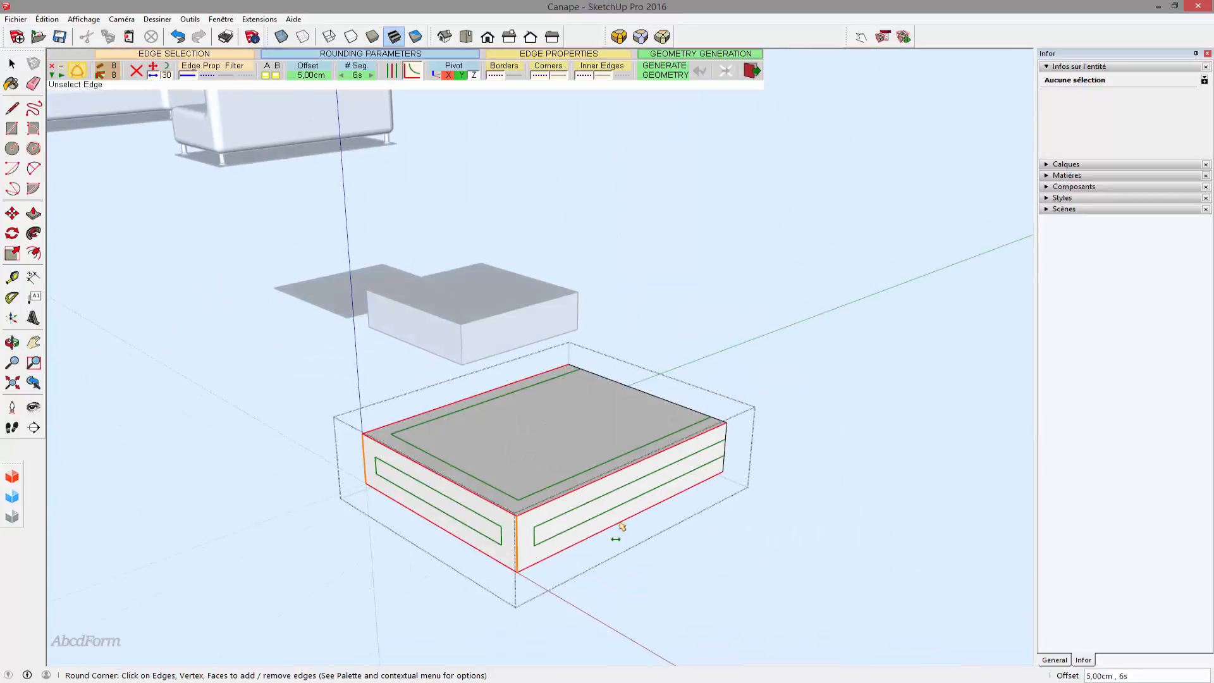
middle_drag(622, 526, 515, 488)
double_click(439, 443)
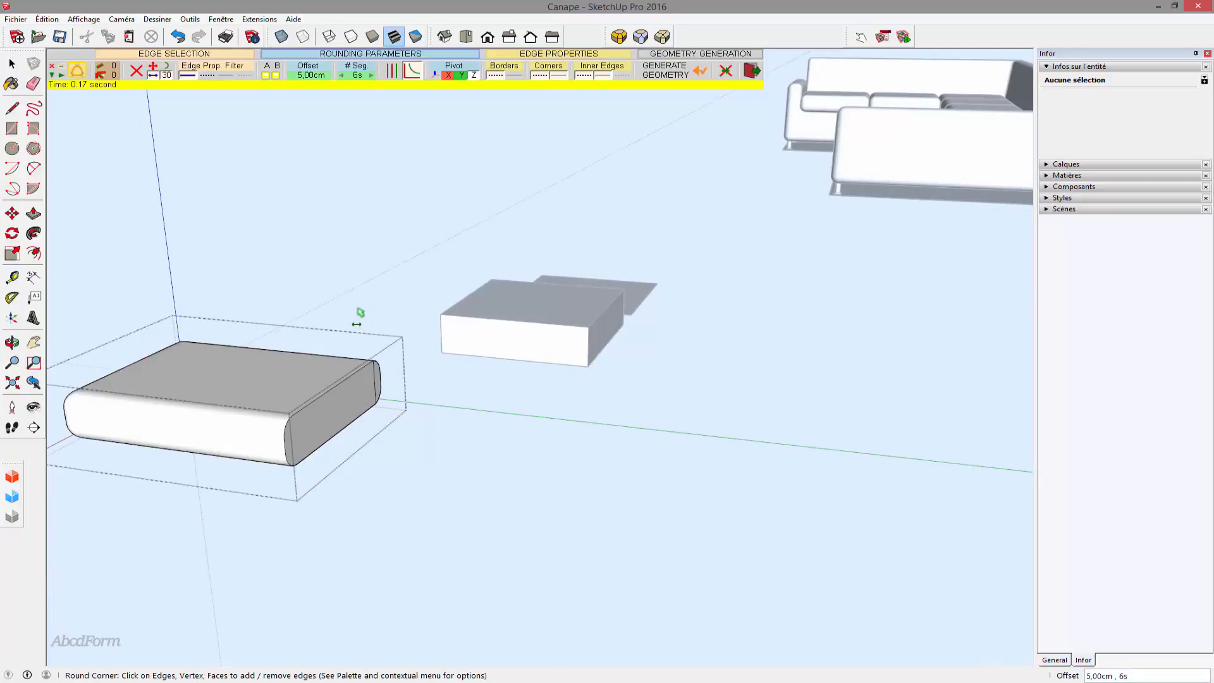
key(space)
click(394, 325)
- Round the smaller block's edges inside its group with a 5 cm offset and 6 segments, except around the face that meets the larger cushion
double_click(496, 336)
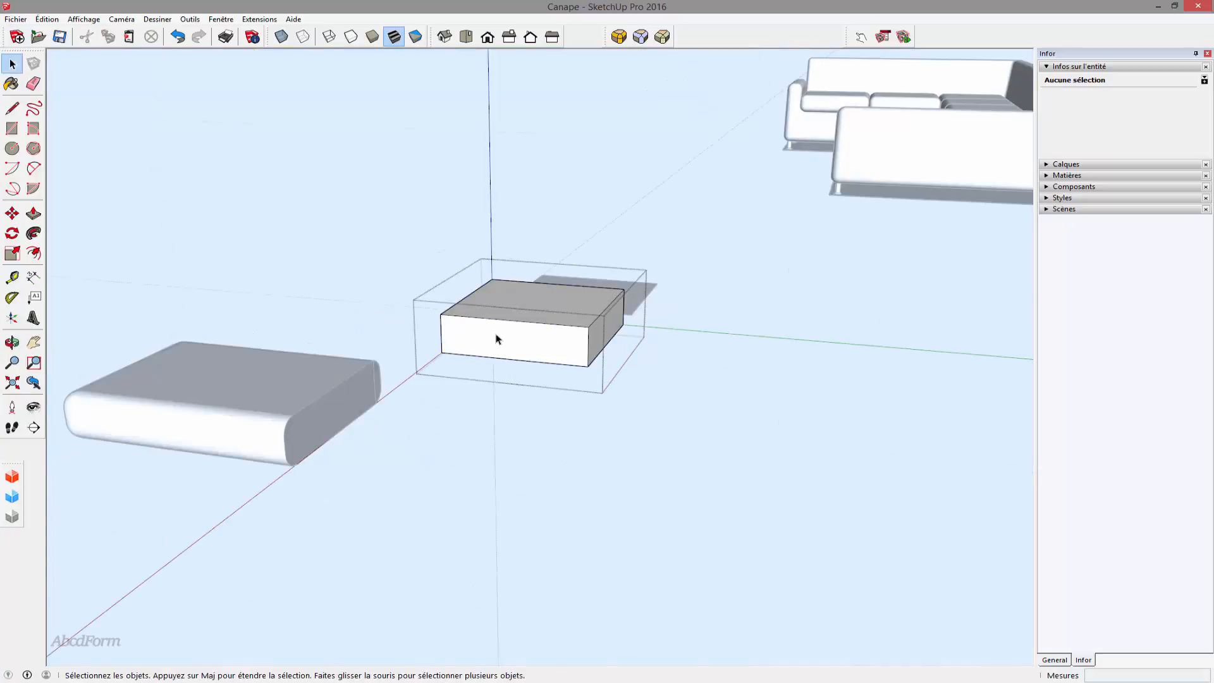
middle_drag(387, 347, 705, 391)
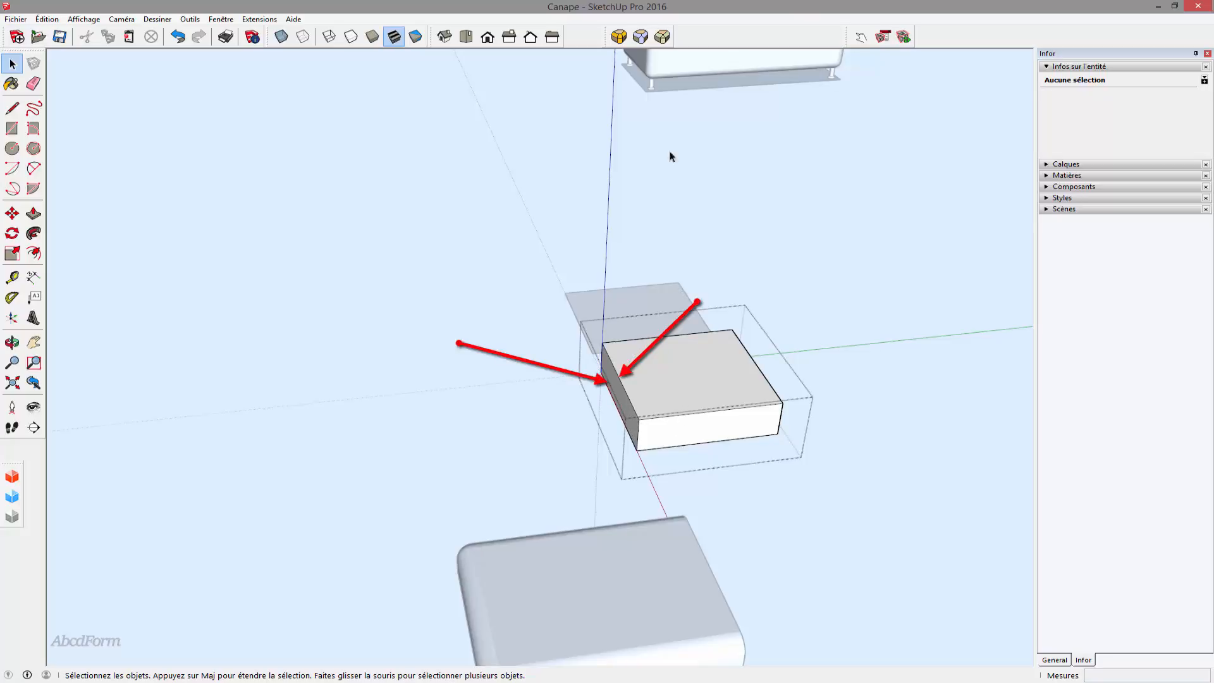
click(619, 36)
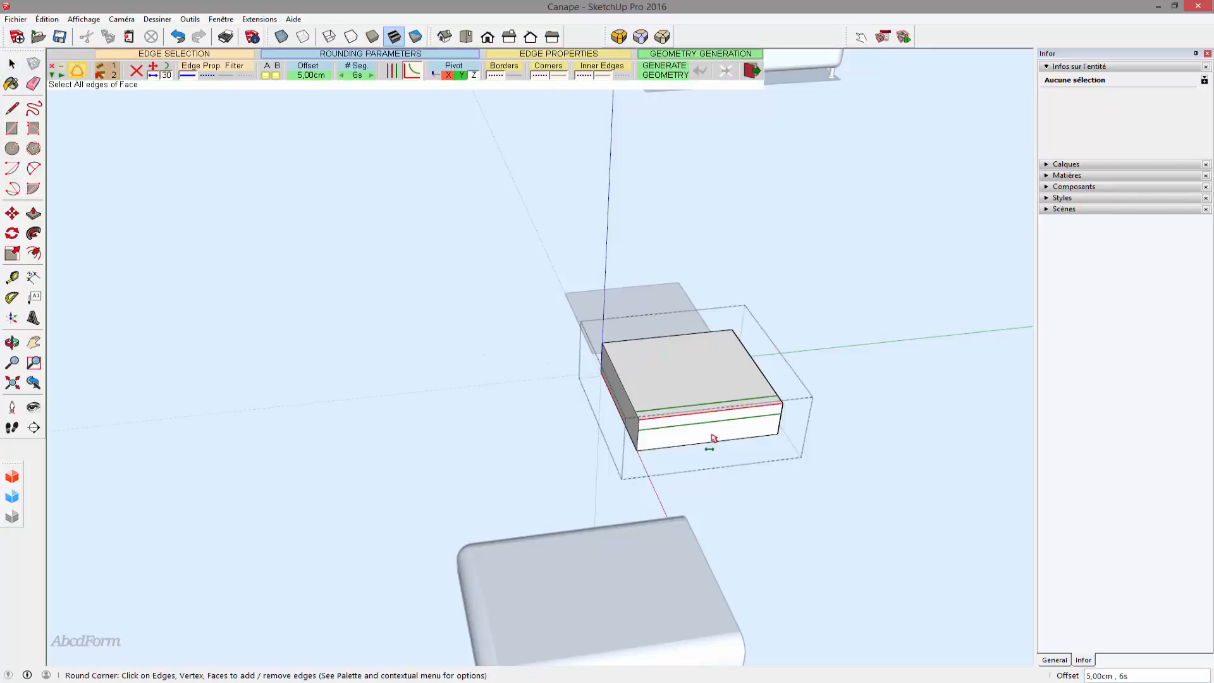
middle_drag(776, 426, 342, 484)
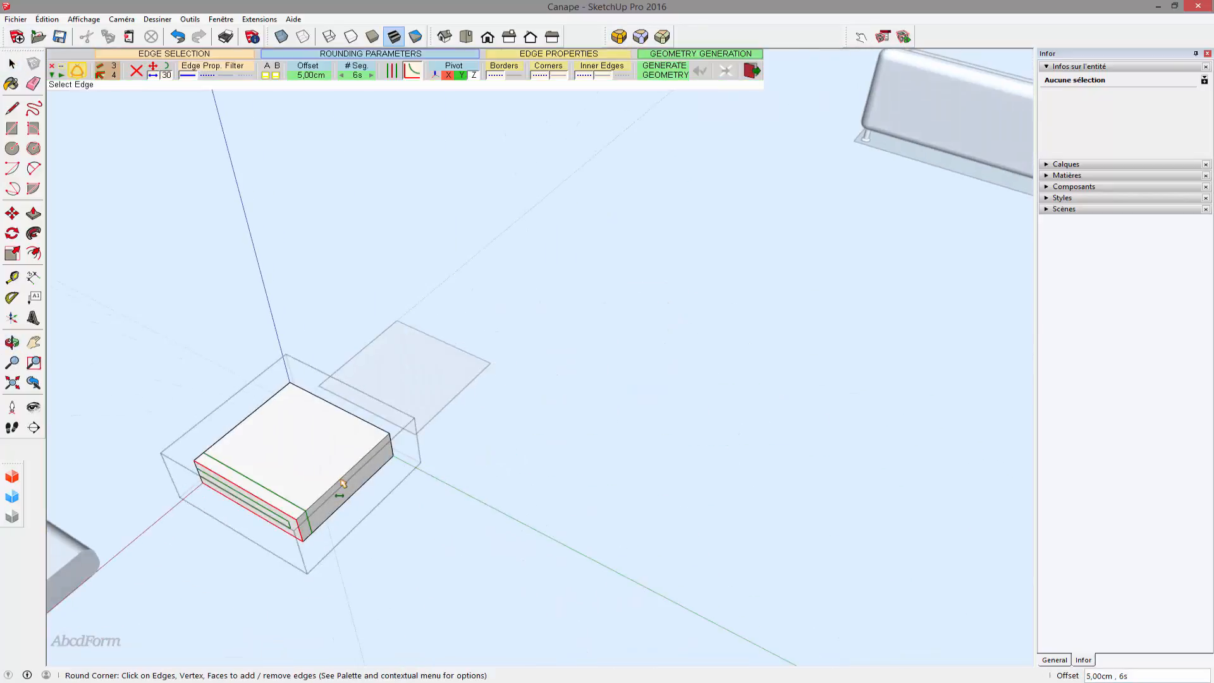
click(365, 486)
middle_drag(827, 437, 484, 528)
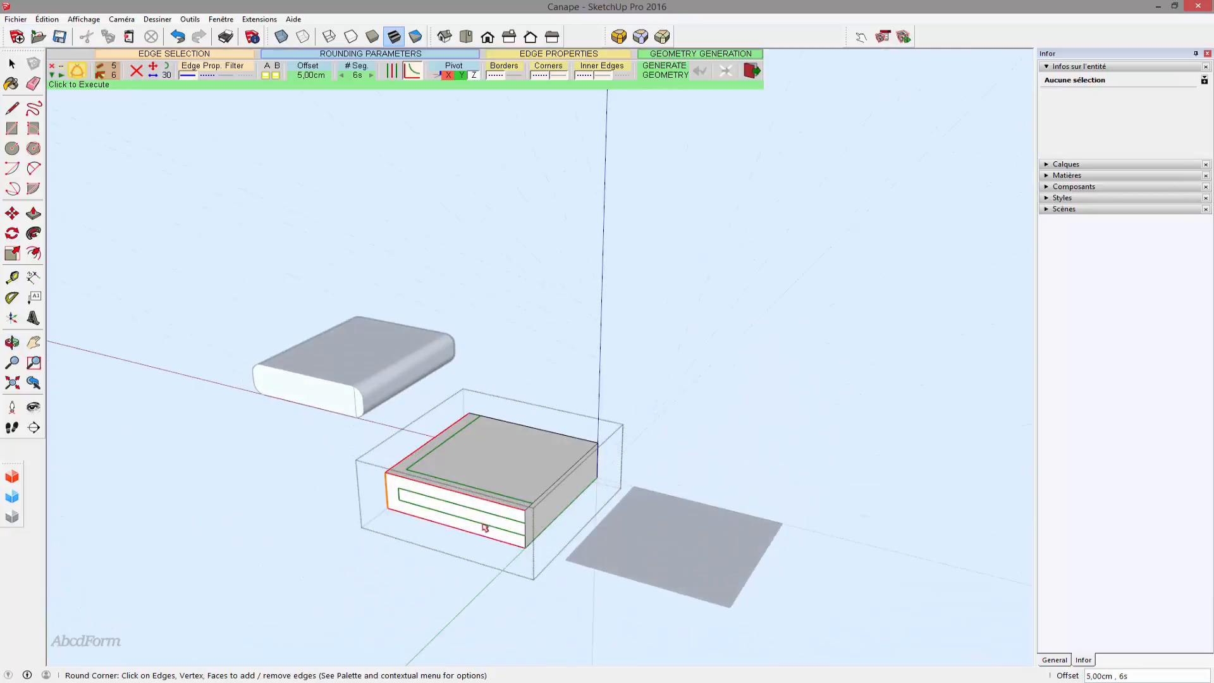
double_click(688, 427)
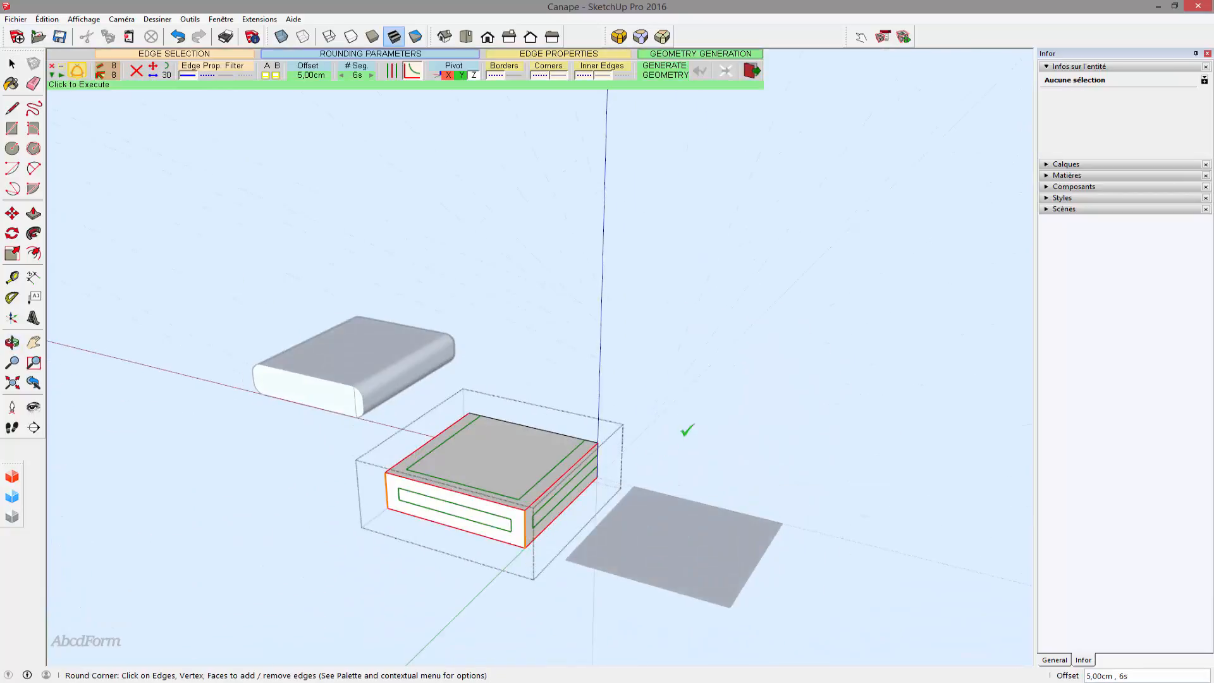
middle_drag(272, 501, 985, 528)
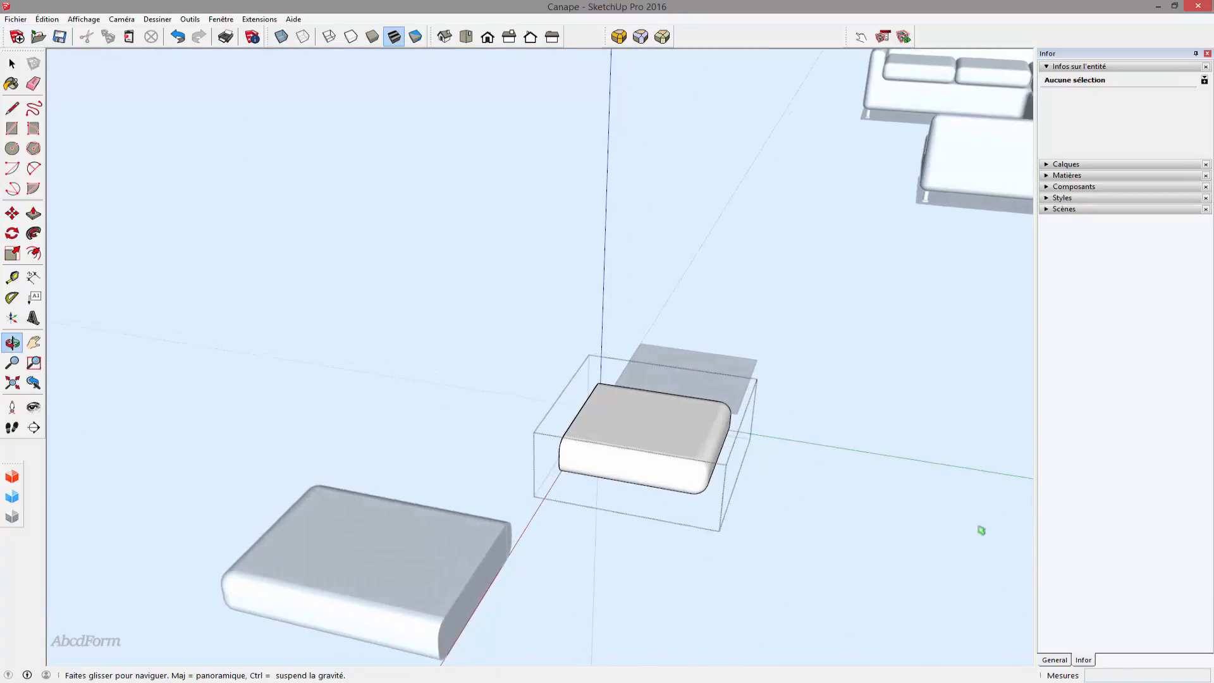
key(space)
- Move the smaller rounded cushion about 106 cm so its flat face meets the larger cushion's flat face
key(m)
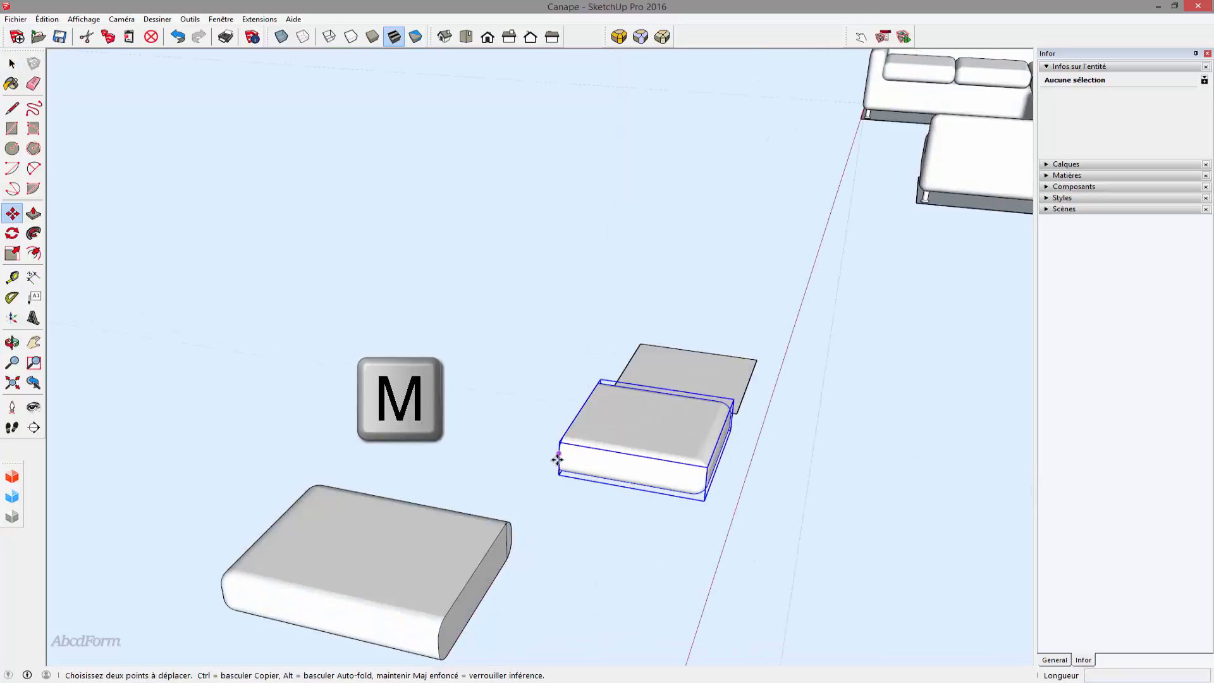
scroll(557, 460, up, 3)
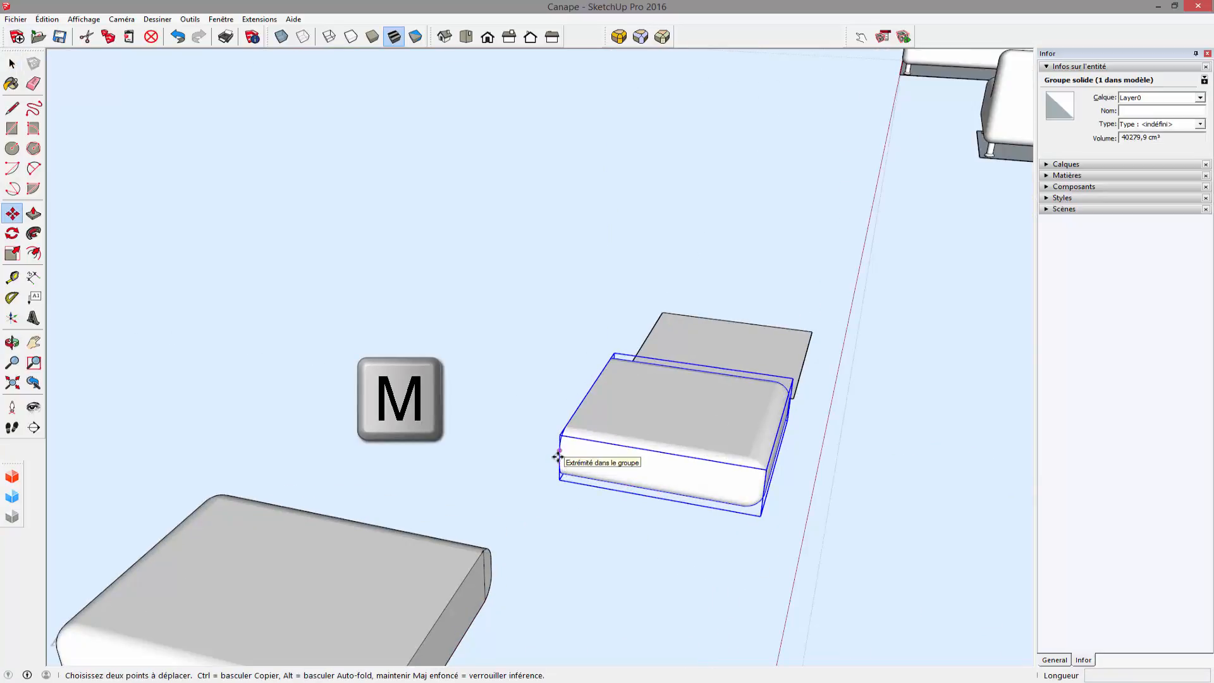
click(558, 456)
middle_drag(521, 569, 589, 425)
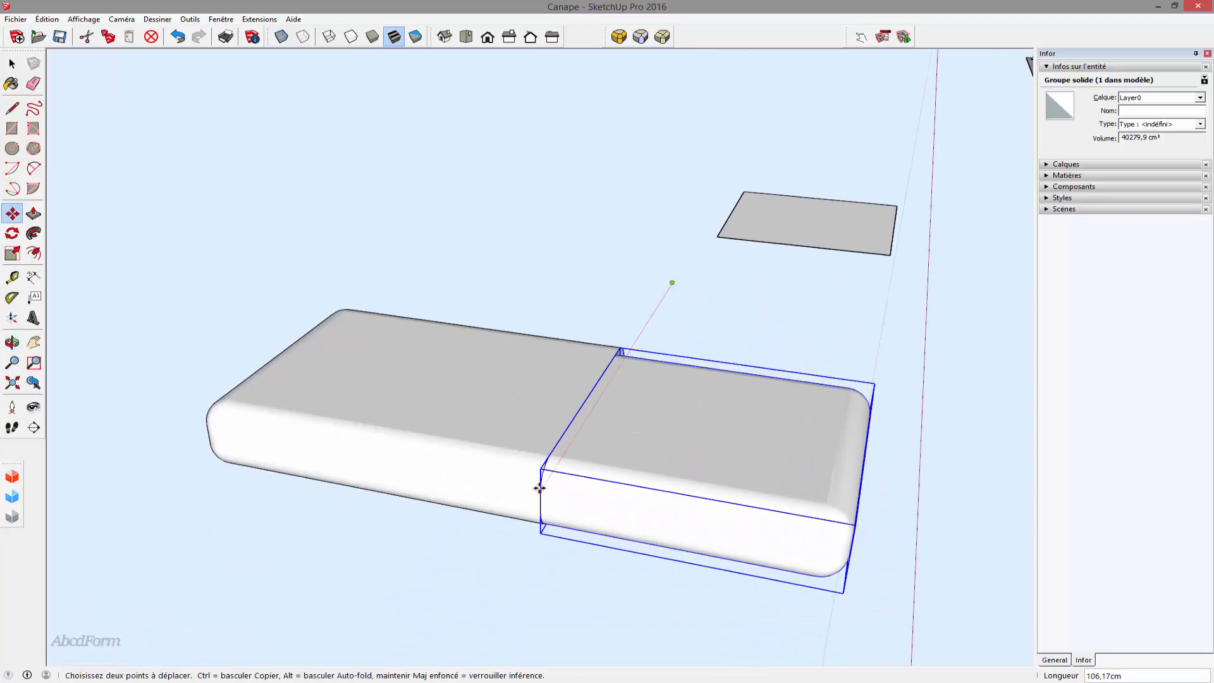
click(540, 485)
key(space)
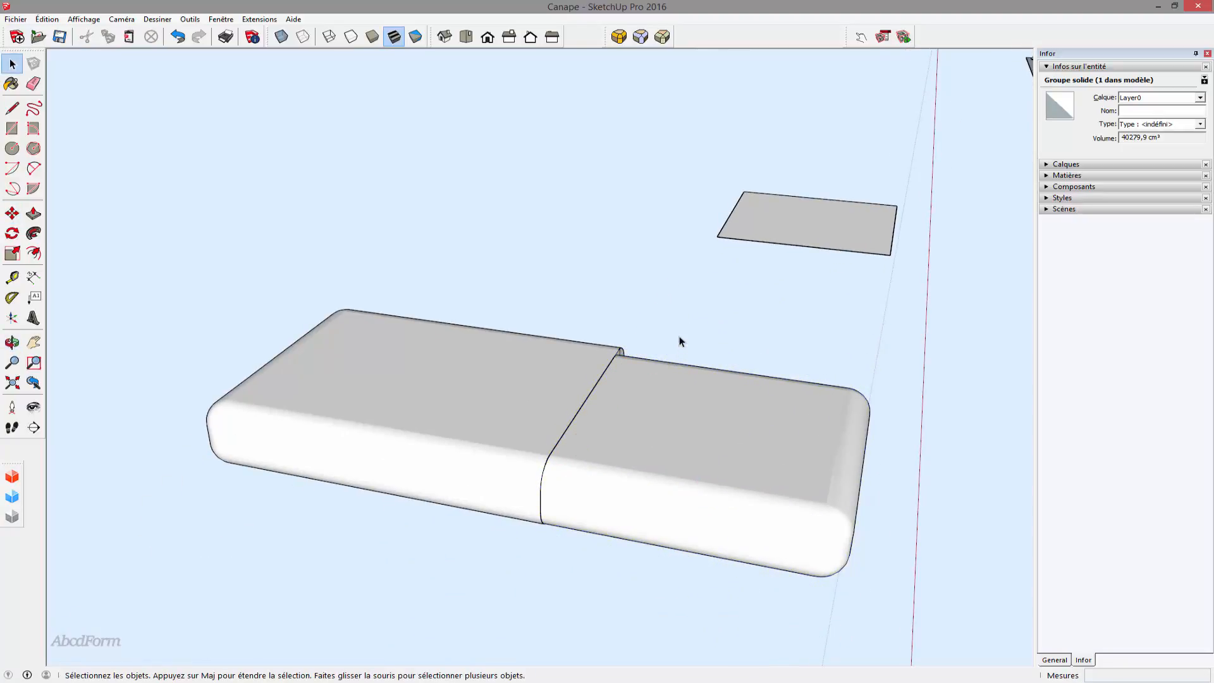
click(677, 340)
- Close the remaining gap by moving the smaller cushion about 0.17 cm onto the larger cushion's matching edge
scroll(556, 398, up, 5)
scroll(519, 482, down, 3)
middle_drag(520, 483, 339, 410)
scroll(359, 440, up, 4)
scroll(341, 422, up, 2)
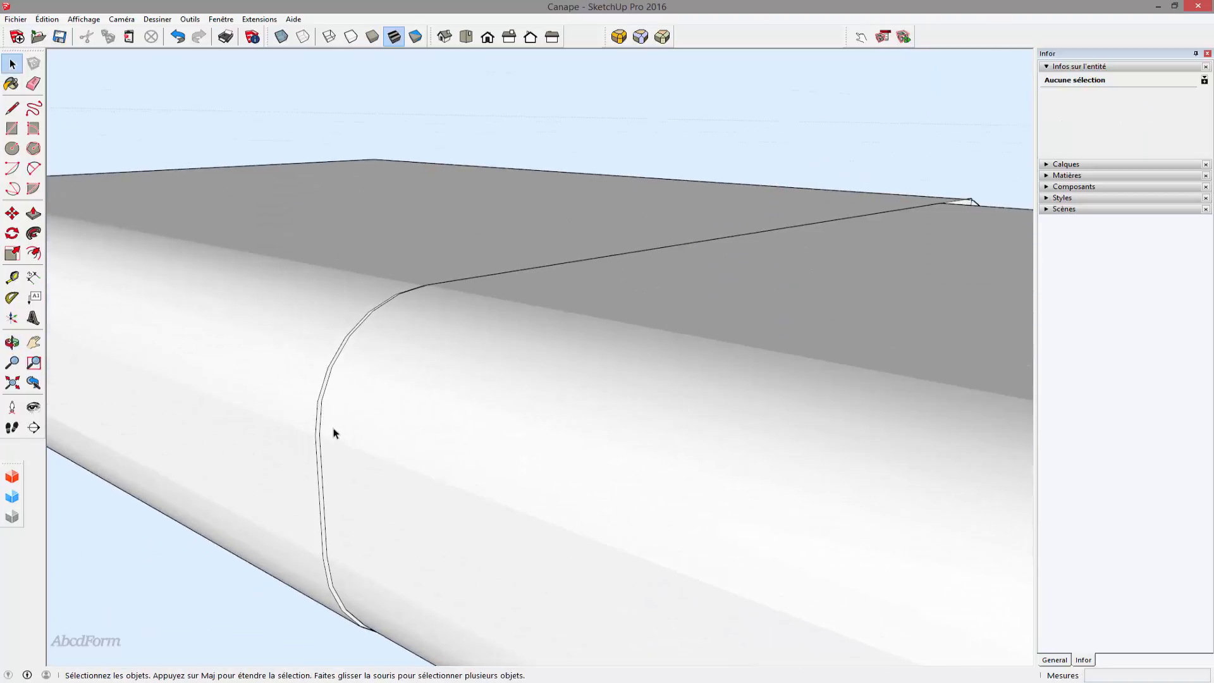
key(m)
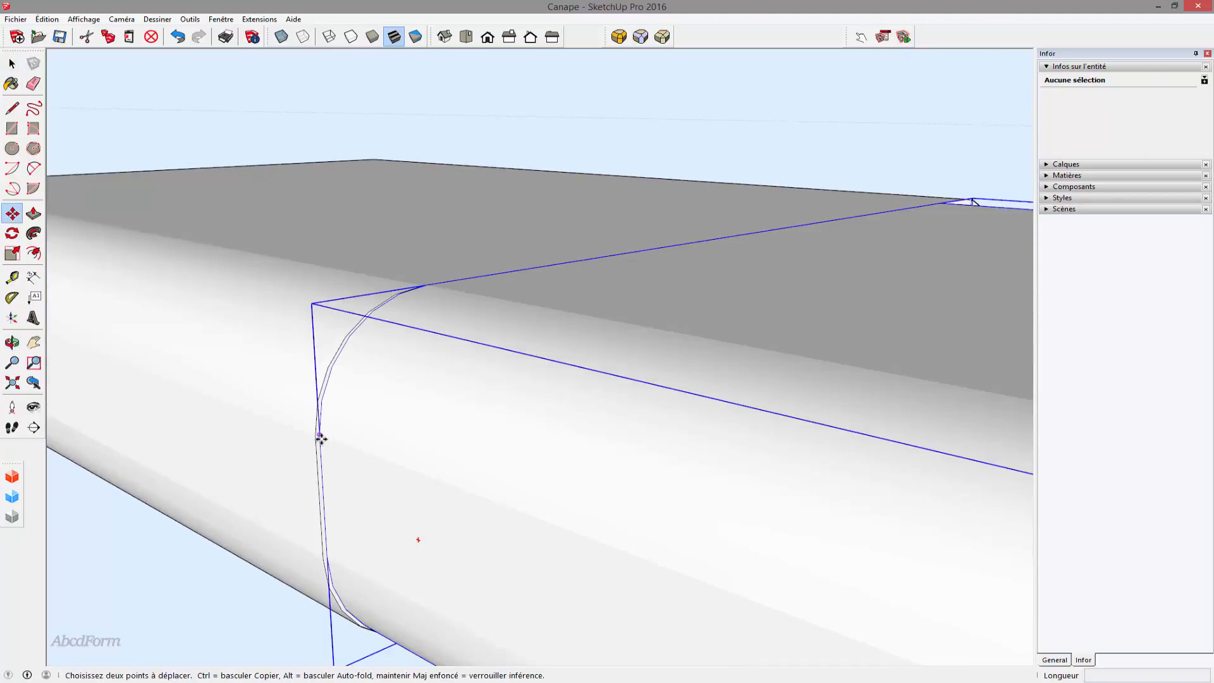
click(322, 493)
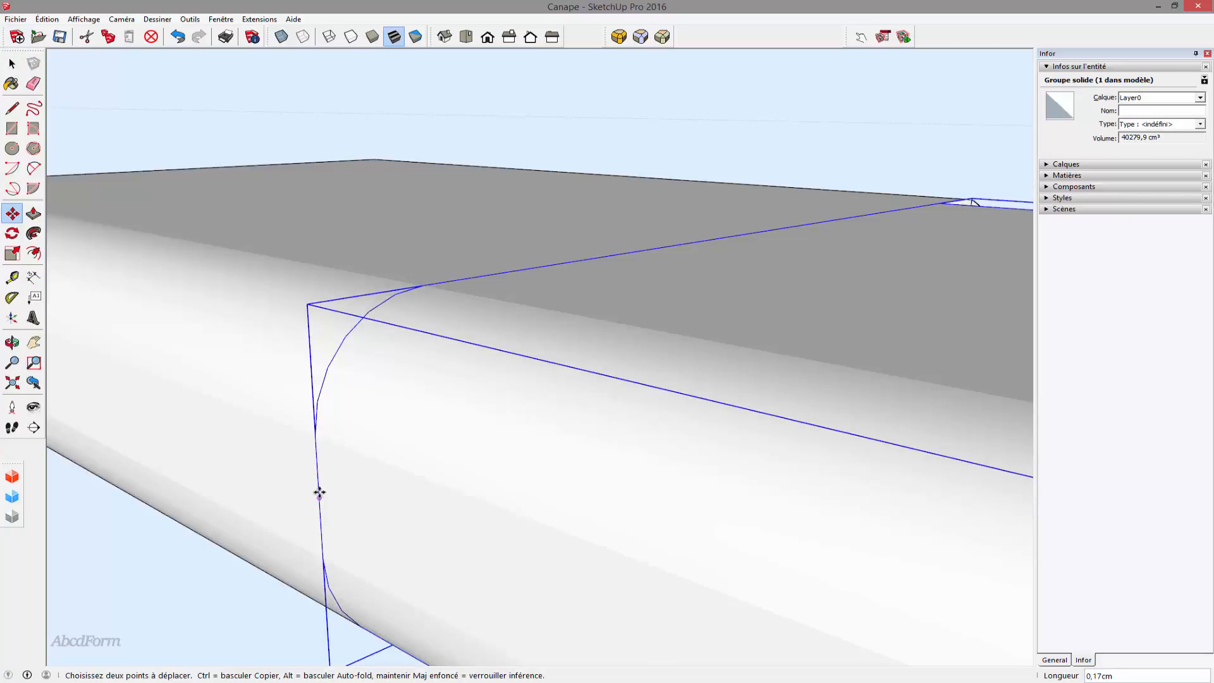
scroll(321, 493, down, 3)
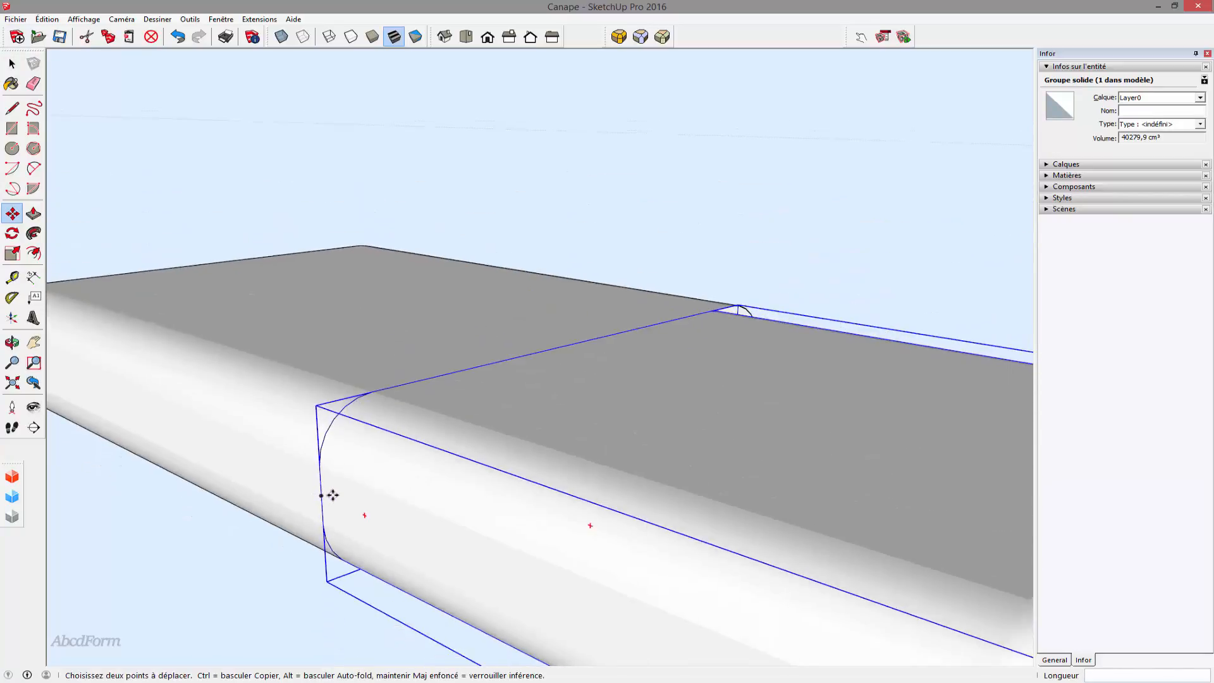
key(space)
click(281, 568)
scroll(529, 602, down, 5)
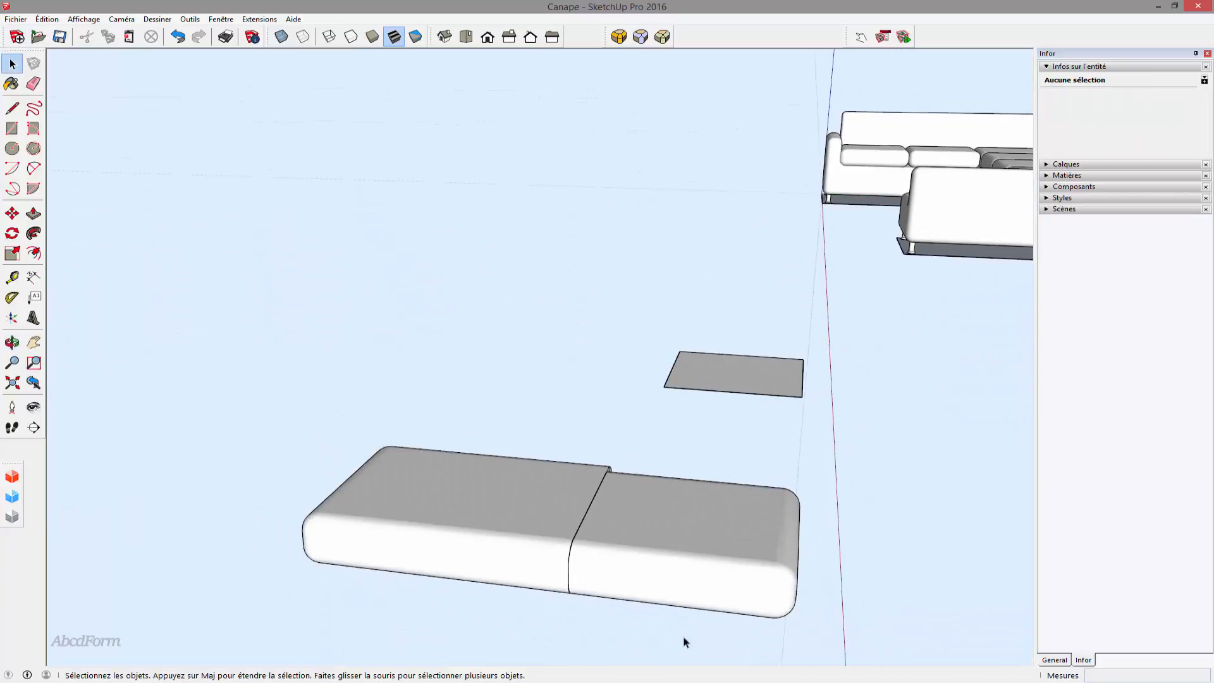
- Explode the two adjoining cushion groups and regroup all their geometry as a single group
drag(376, 475, 377, 458)
right_click(499, 506)
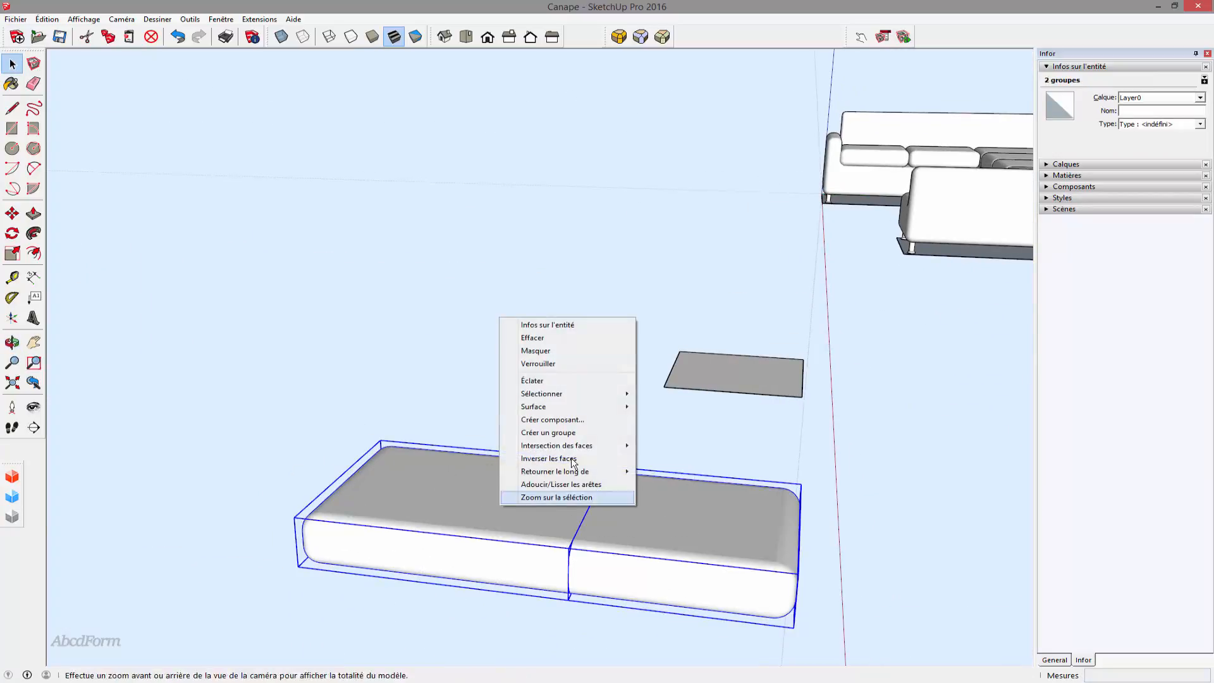
click(557, 380)
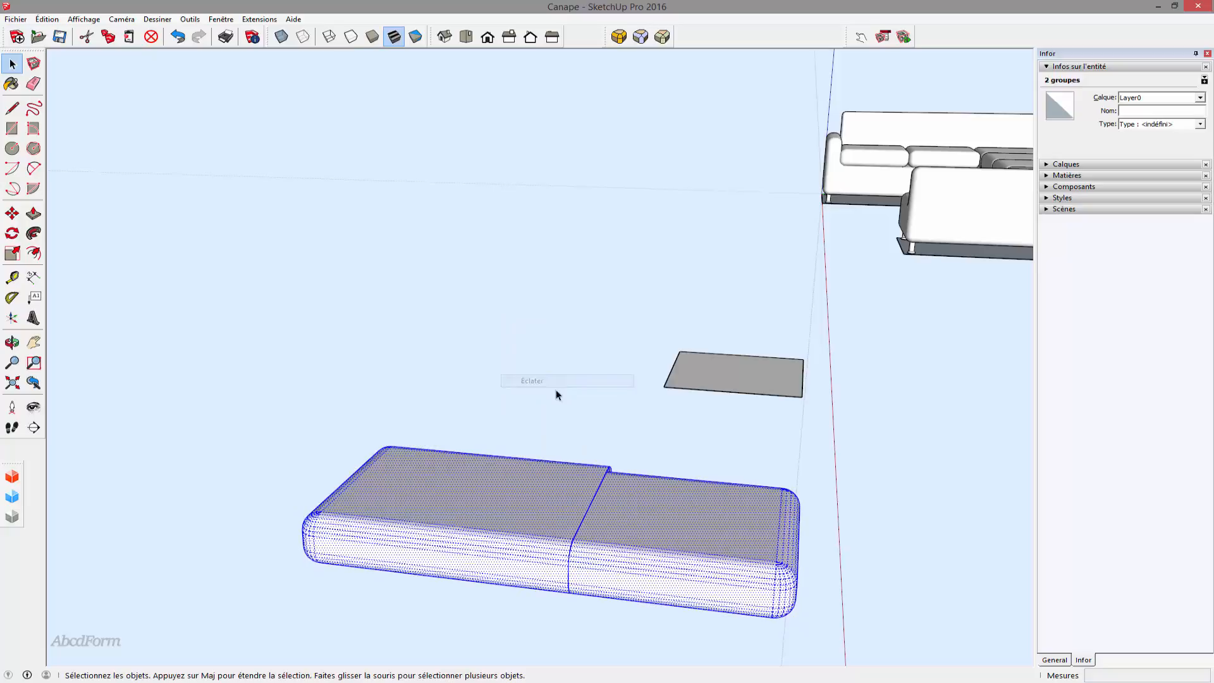
right_click(572, 498)
click(633, 408)
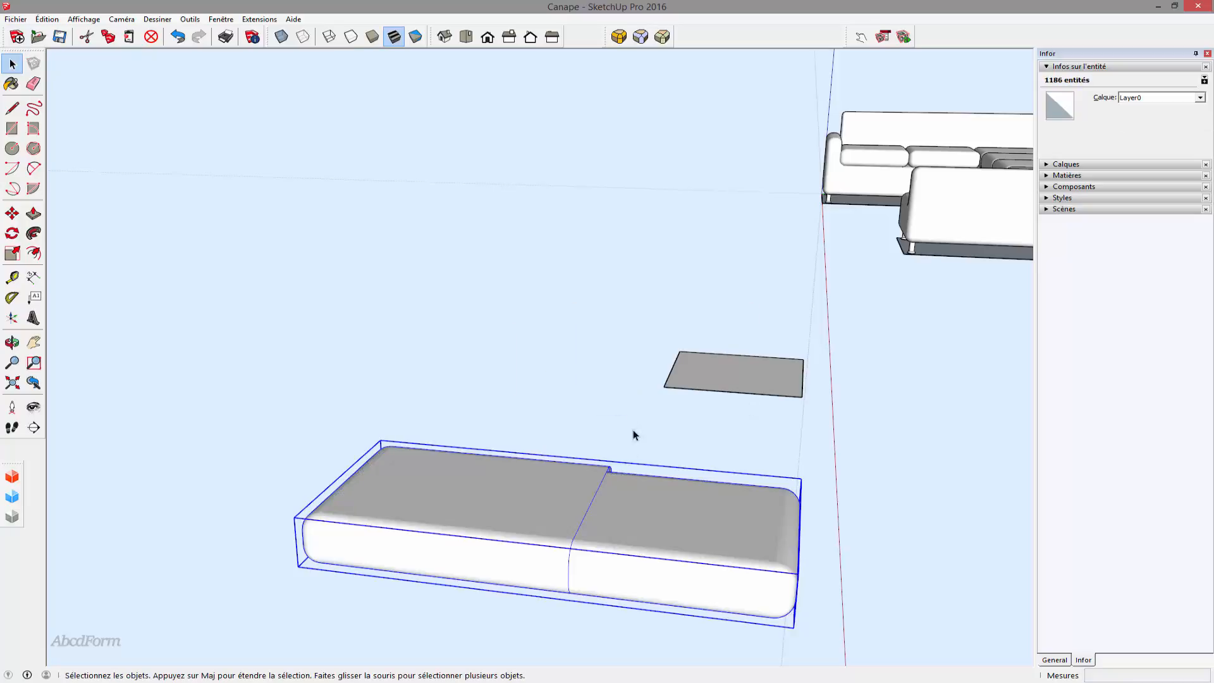
- Erase the seam lines between the two cushions on the top and rounded front inside the group, and leave the group
double_click(620, 513)
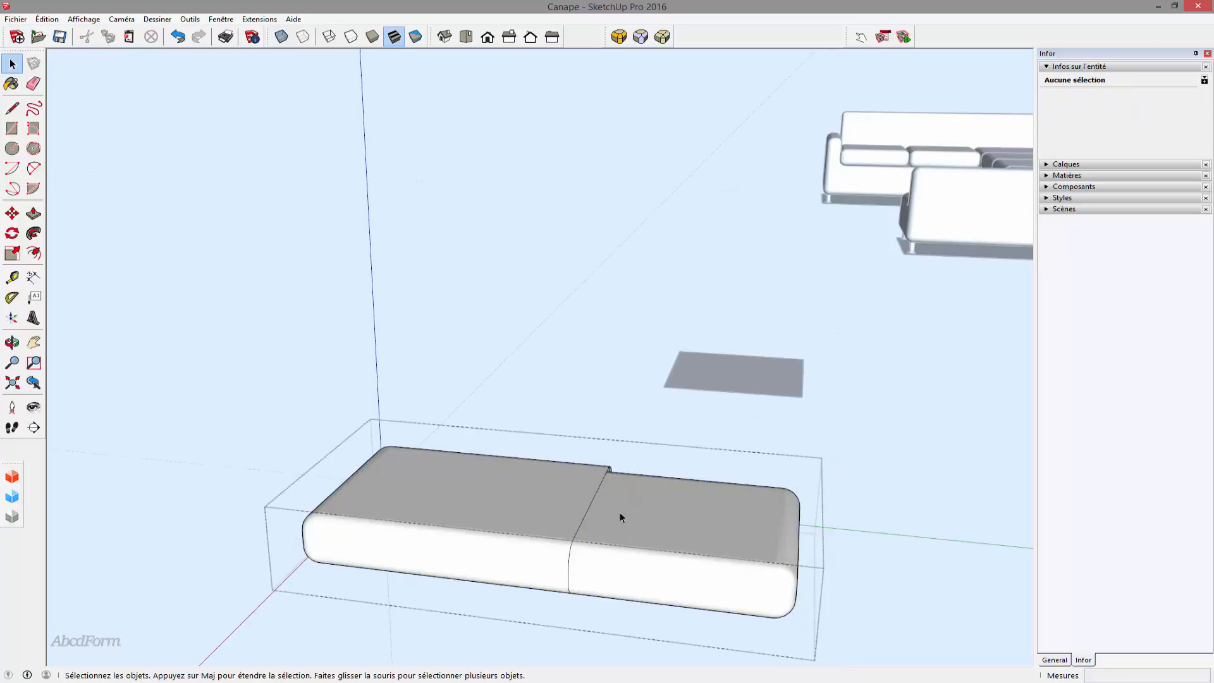
key(e)
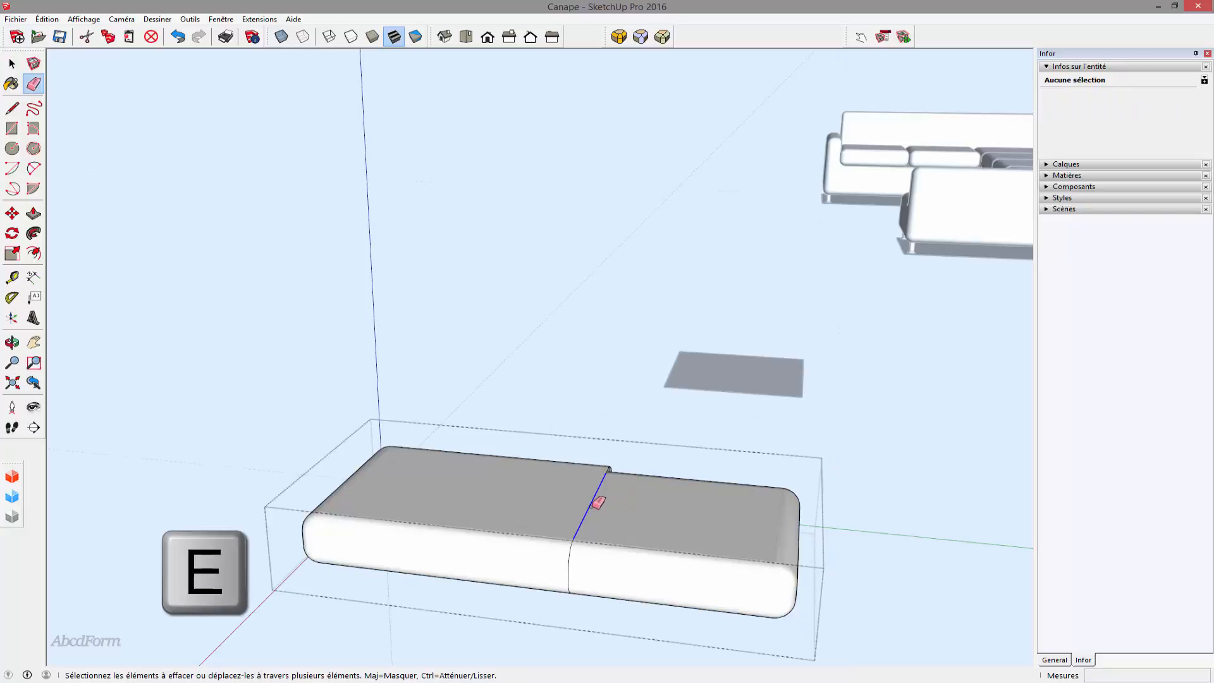
click(598, 503)
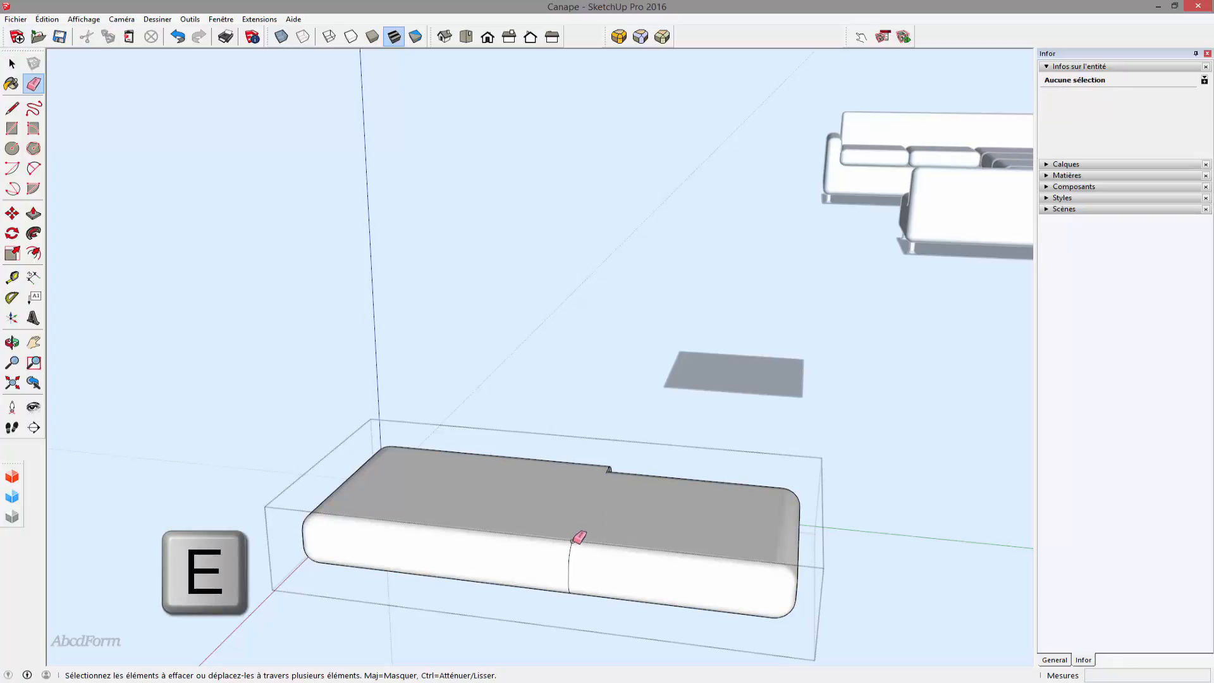
drag(566, 589, 569, 592)
key(space)
click(178, 465)
- Move the merged two-part cushion about 461 cm so it sits beside the sofa's shorter seat end
mouse_move(178, 464)
middle_down()
mouse_move(695, 524)
mouse_move(826, 423)
mouse_move(591, 428)
mouse_move(761, 384)
middle_up()
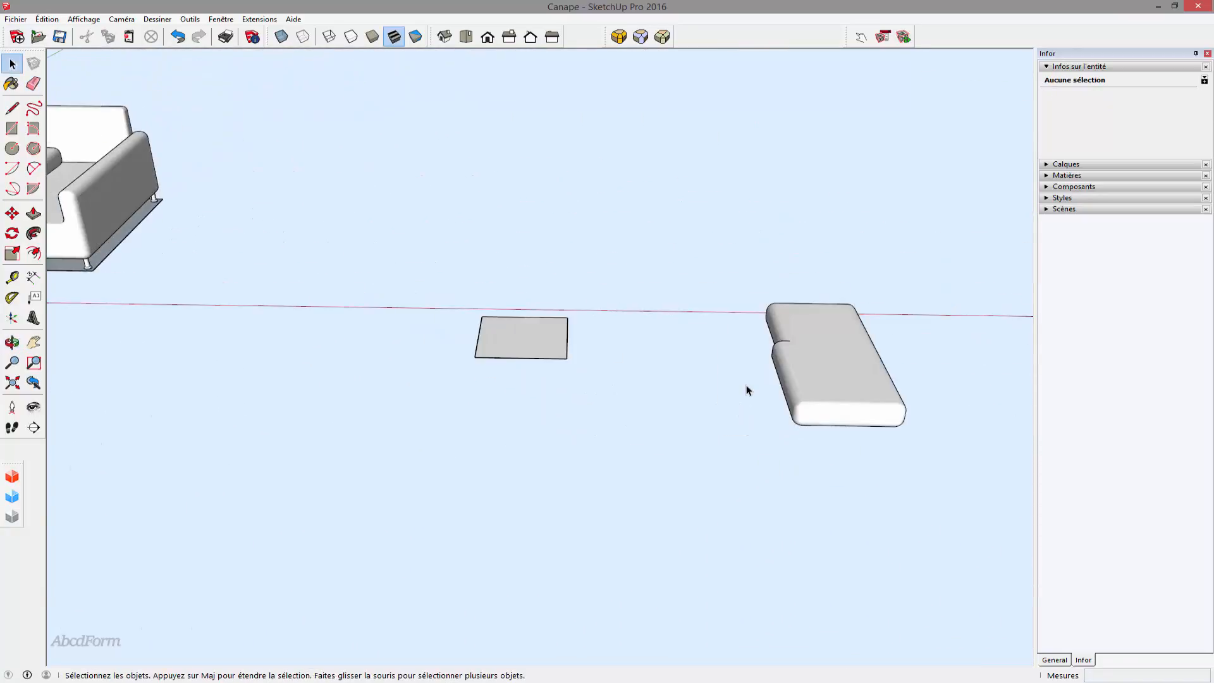
middle_drag(689, 372, 683, 407)
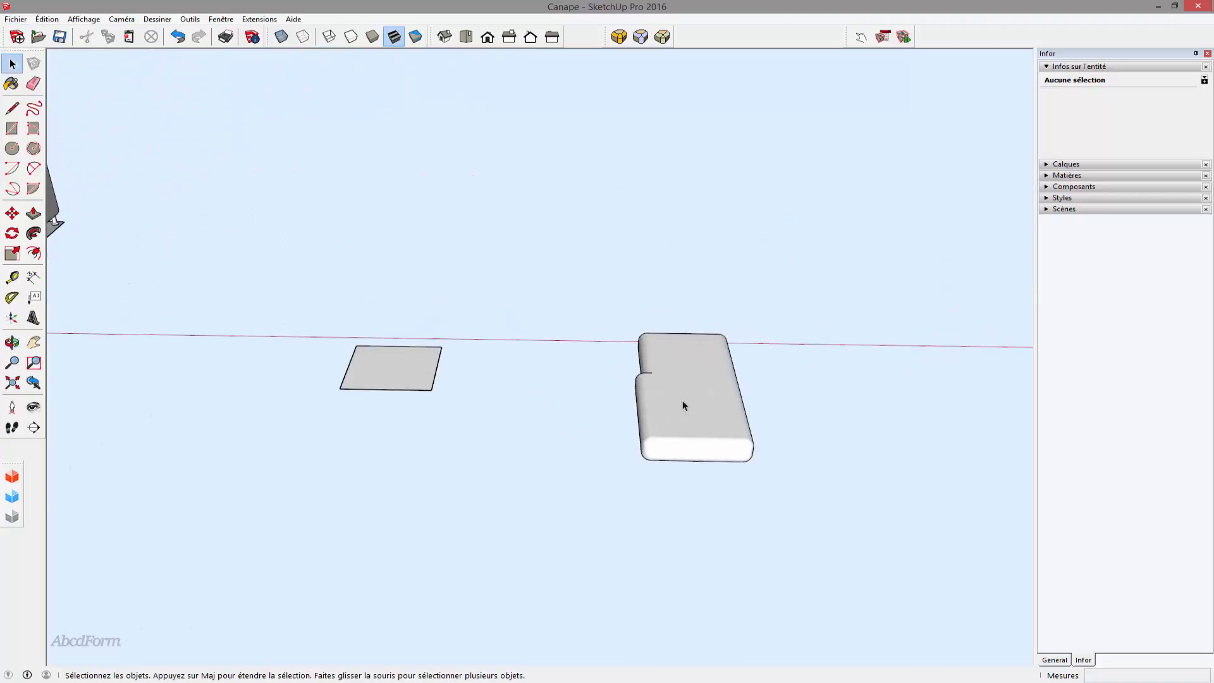
click(683, 406)
middle_drag(582, 438, 931, 384)
key(m)
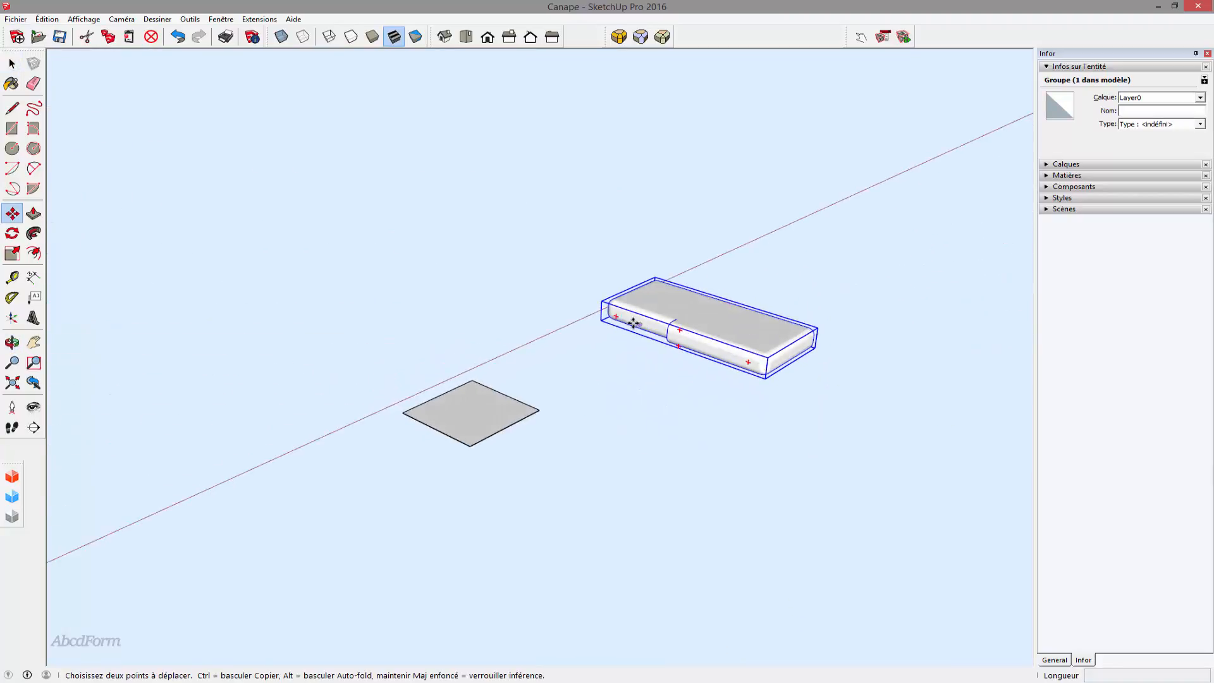
middle_drag(635, 323, 911, 306)
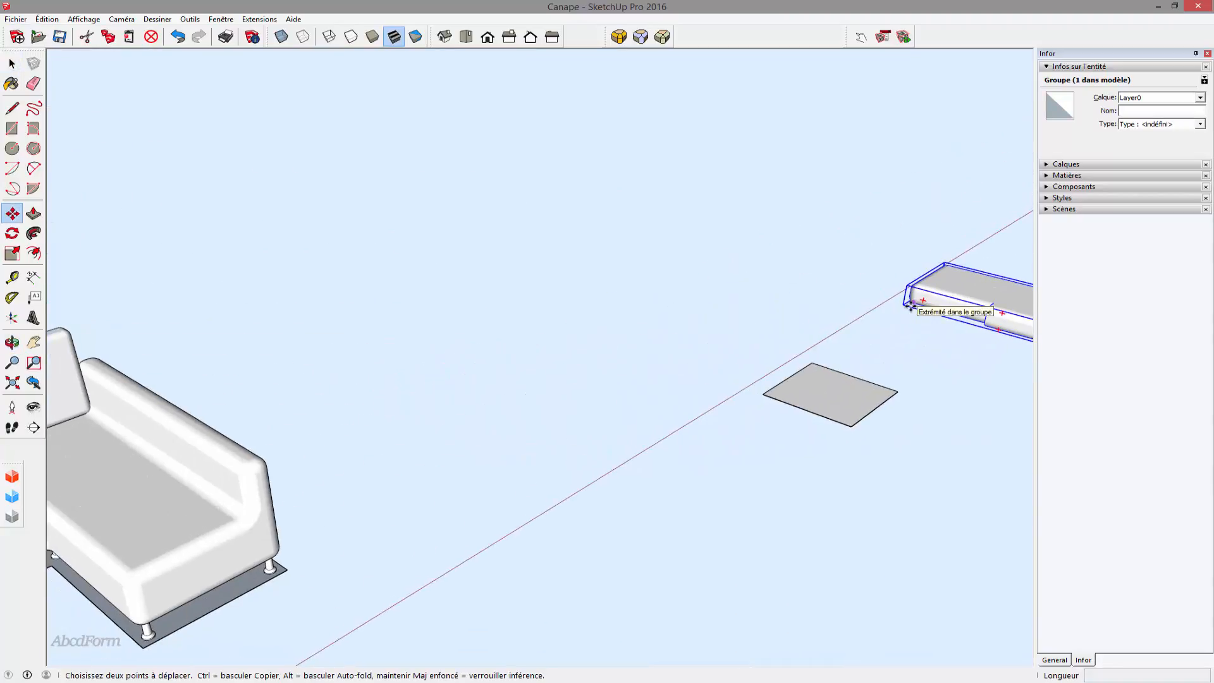
click(911, 305)
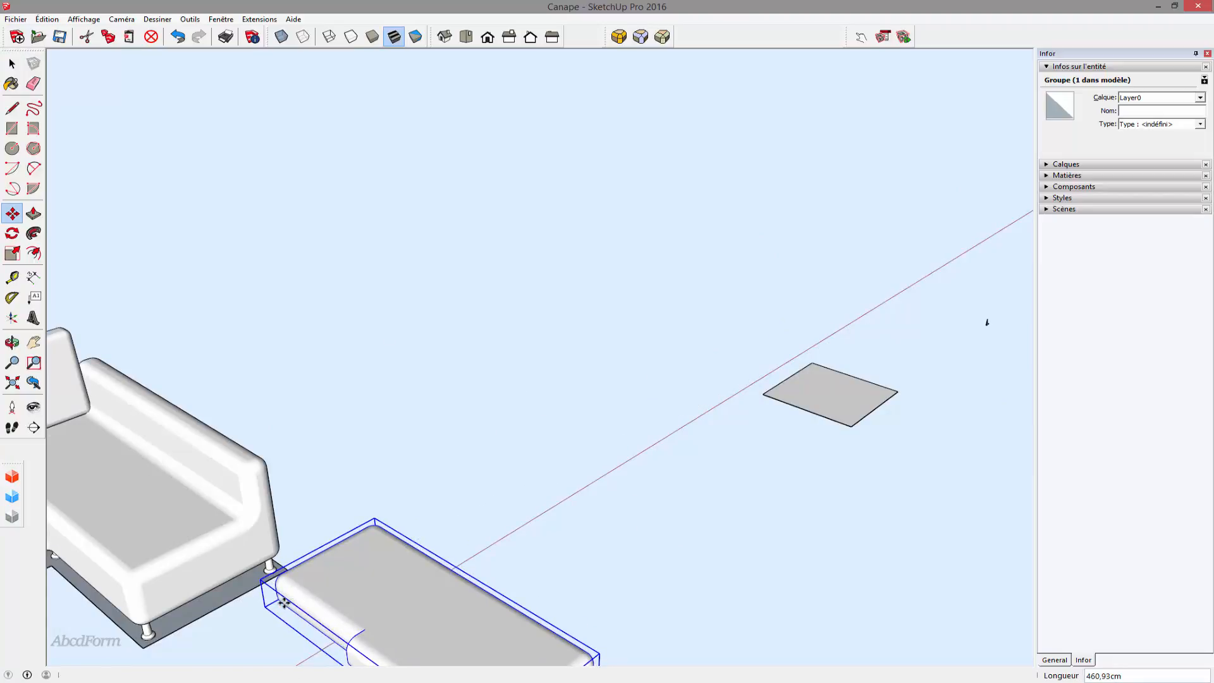
- Raise the cushion 35 cm vertically to the sofa's seat level
middle_drag(410, 510, 607, 402)
middle_drag(466, 504, 656, 374)
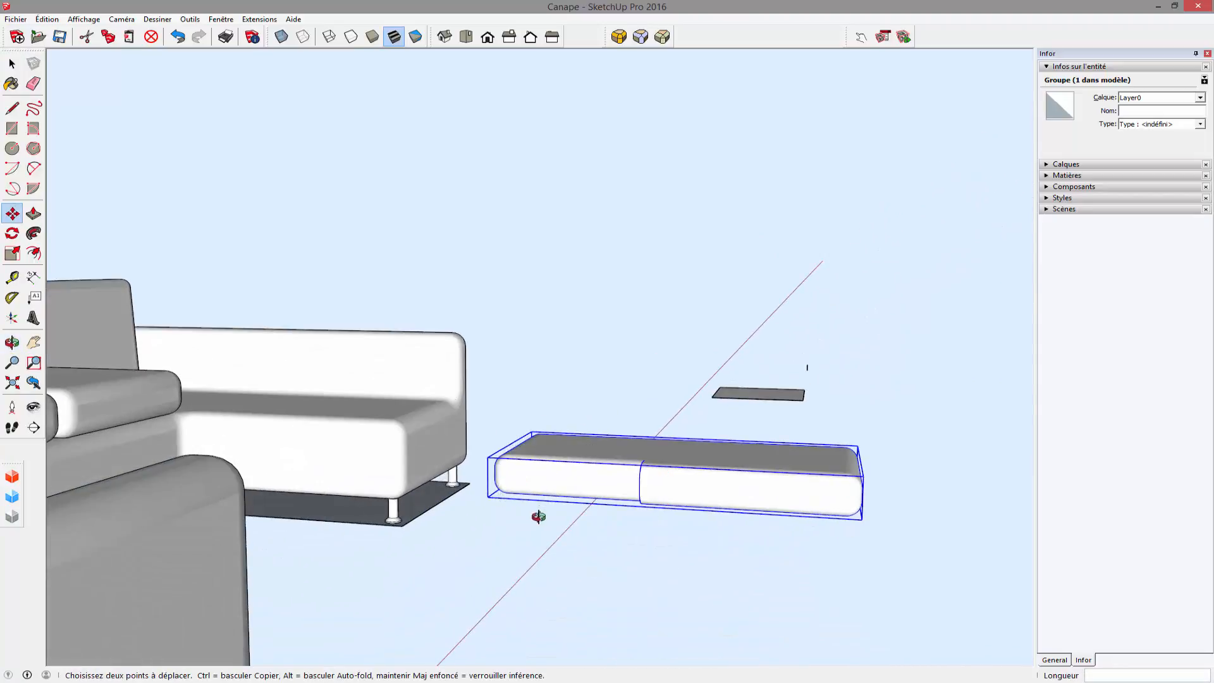
middle_drag(539, 517, 505, 374)
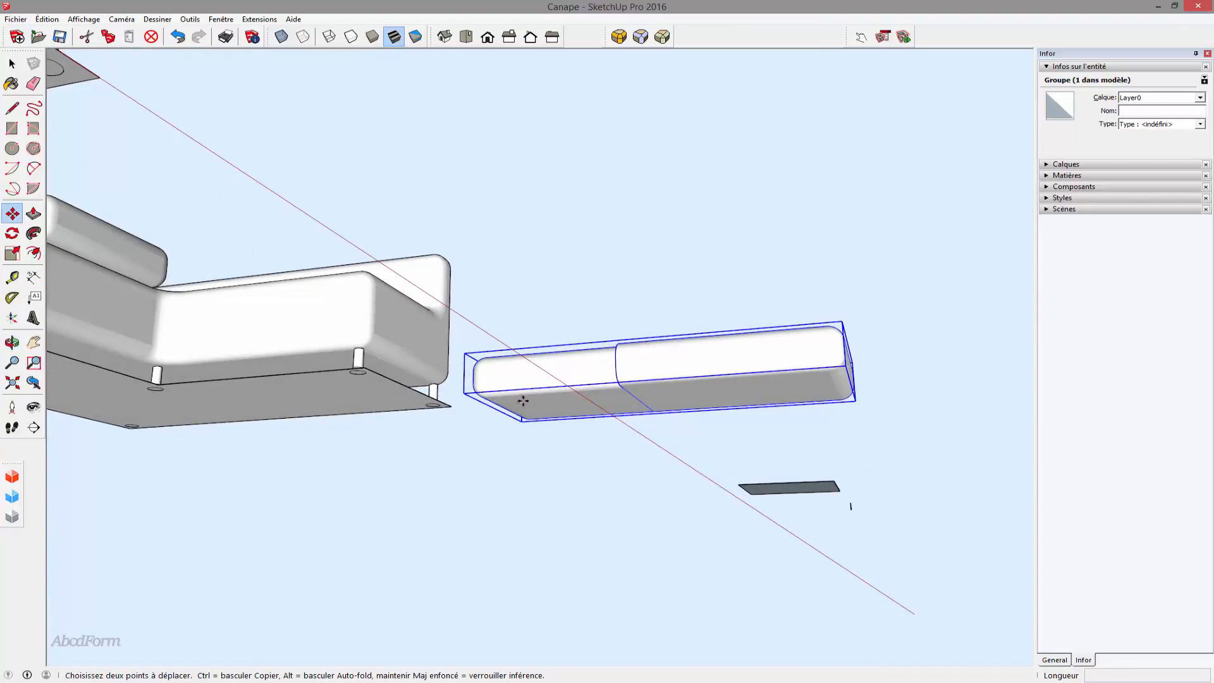
click(524, 400)
key(Up)
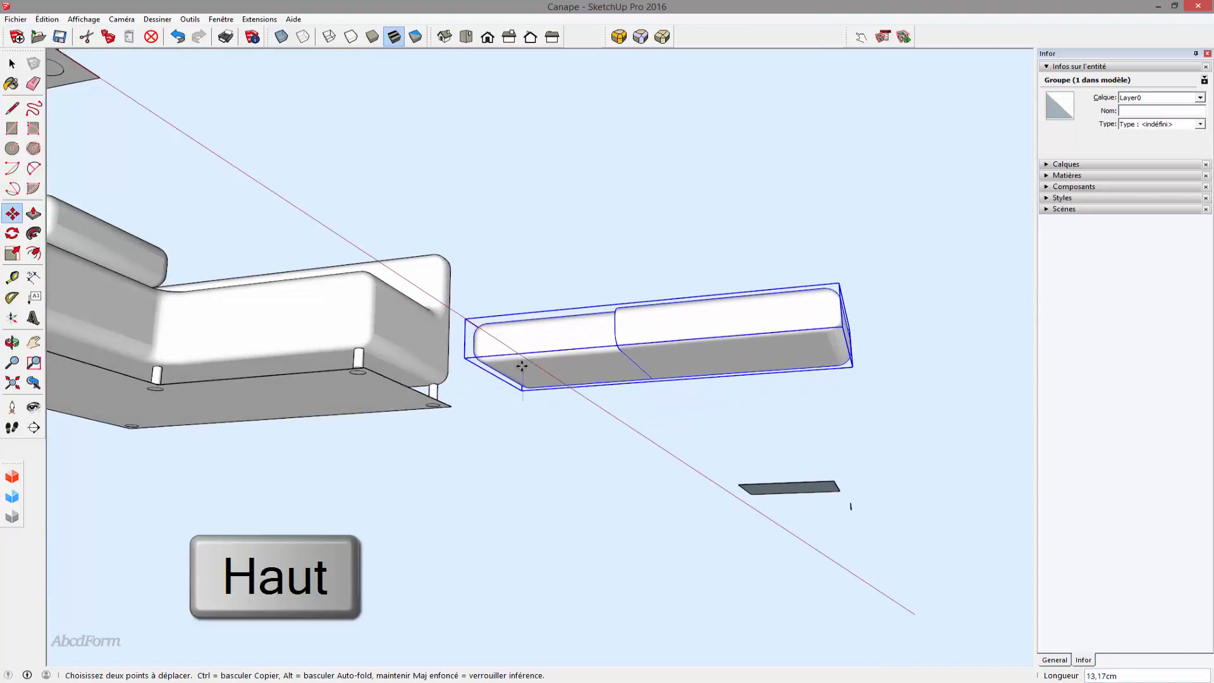
middle_drag(520, 358, 319, 425)
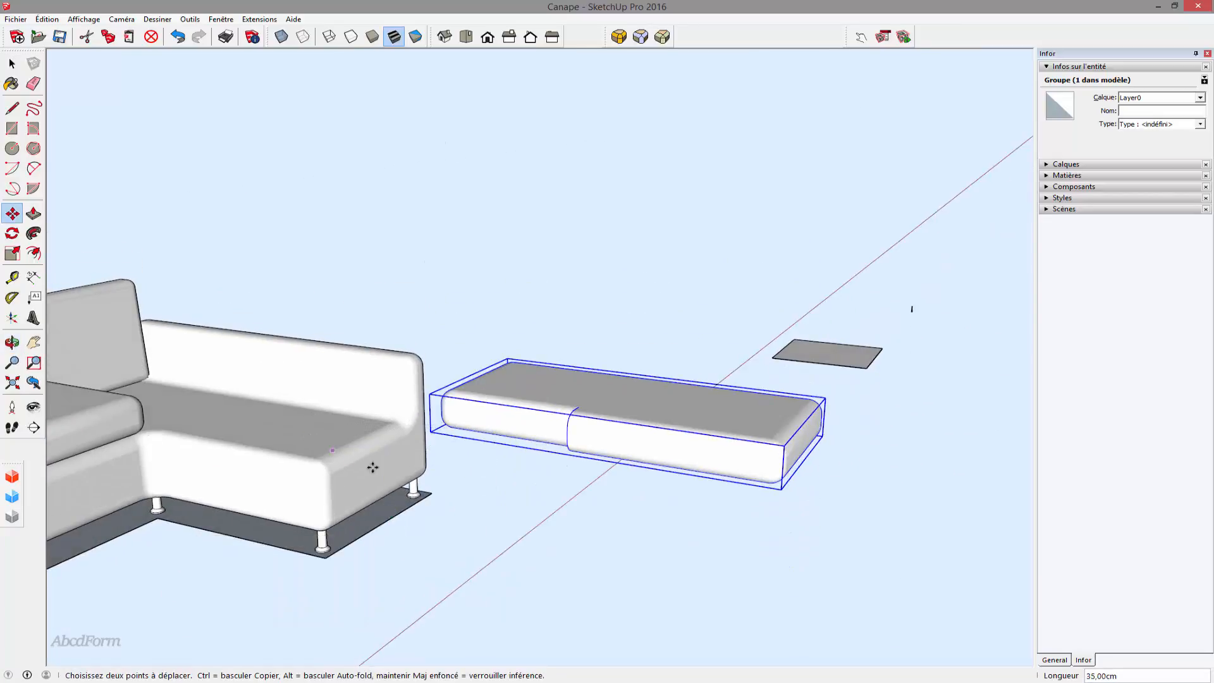
- Move the cushion about 146 cm onto the sofa's free end seat, its back end against the long backrest
middle_drag(471, 498, 665, 467)
click(655, 434)
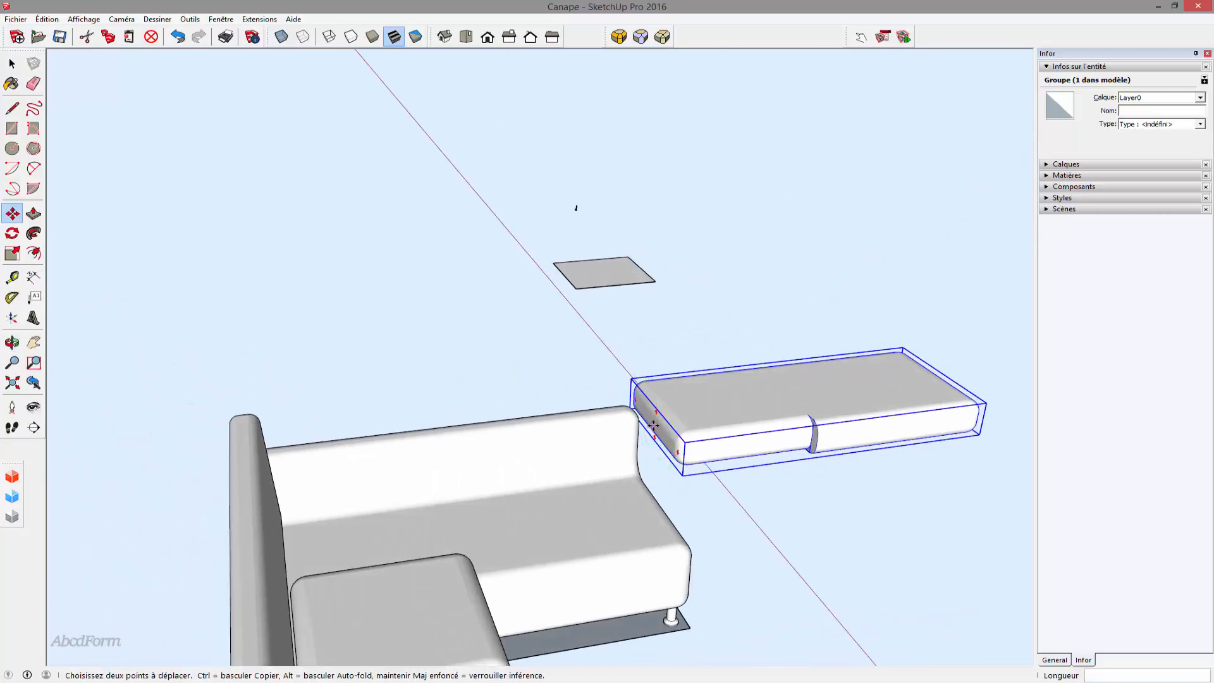
click(653, 426)
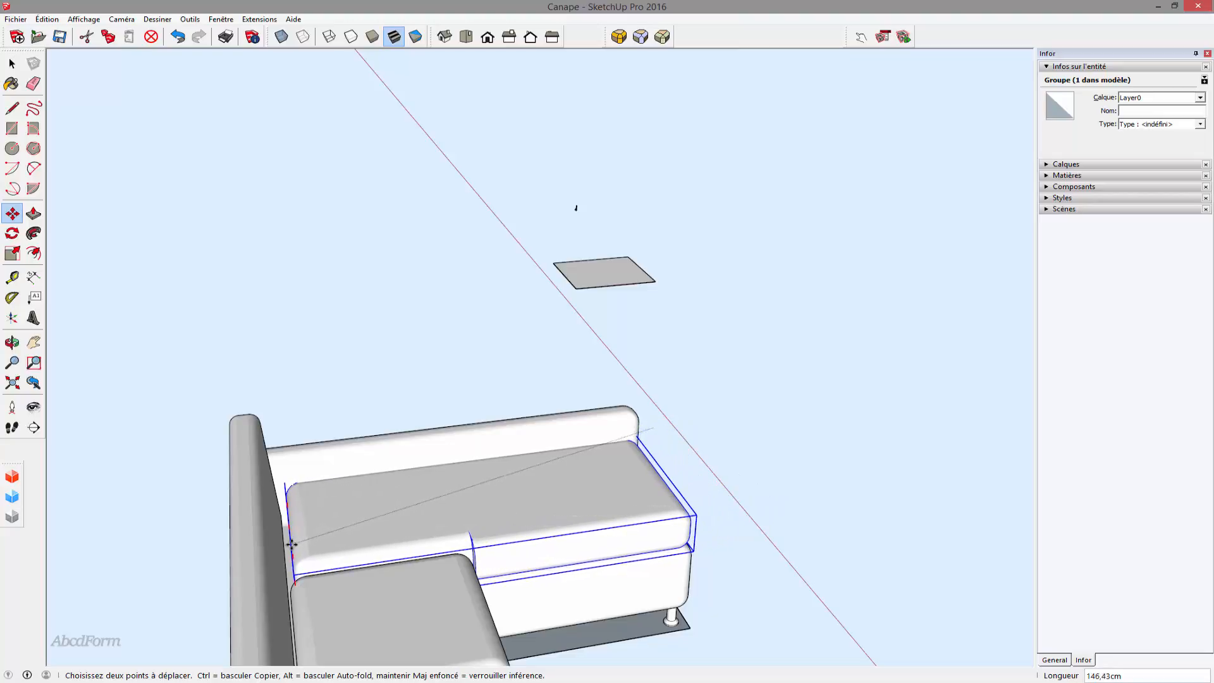
click(291, 544)
- Shift the placed cushion about 0.91 cm to fit against the side armrest, and deselect it
middle_drag(436, 525, 329, 494)
scroll(427, 494, up, 3)
middle_drag(435, 494, 265, 457)
click(291, 399)
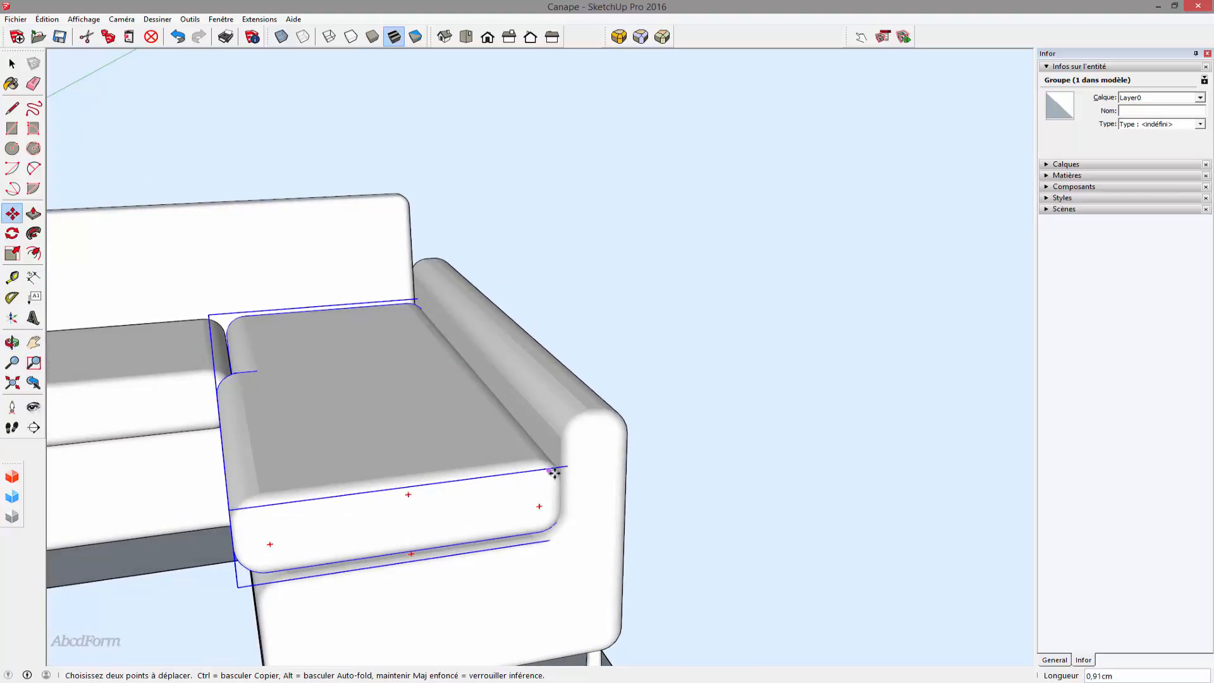
key(space)
click(681, 382)
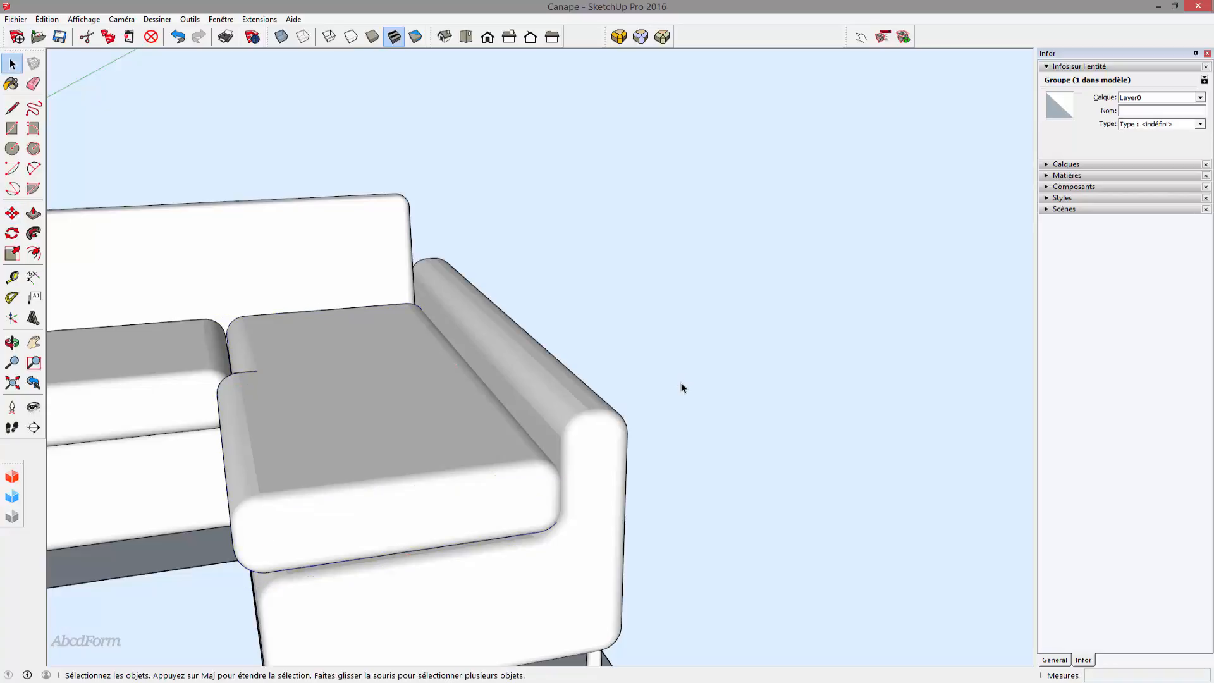
scroll(684, 405, down, 4)
middle_drag(471, 471, 682, 409)
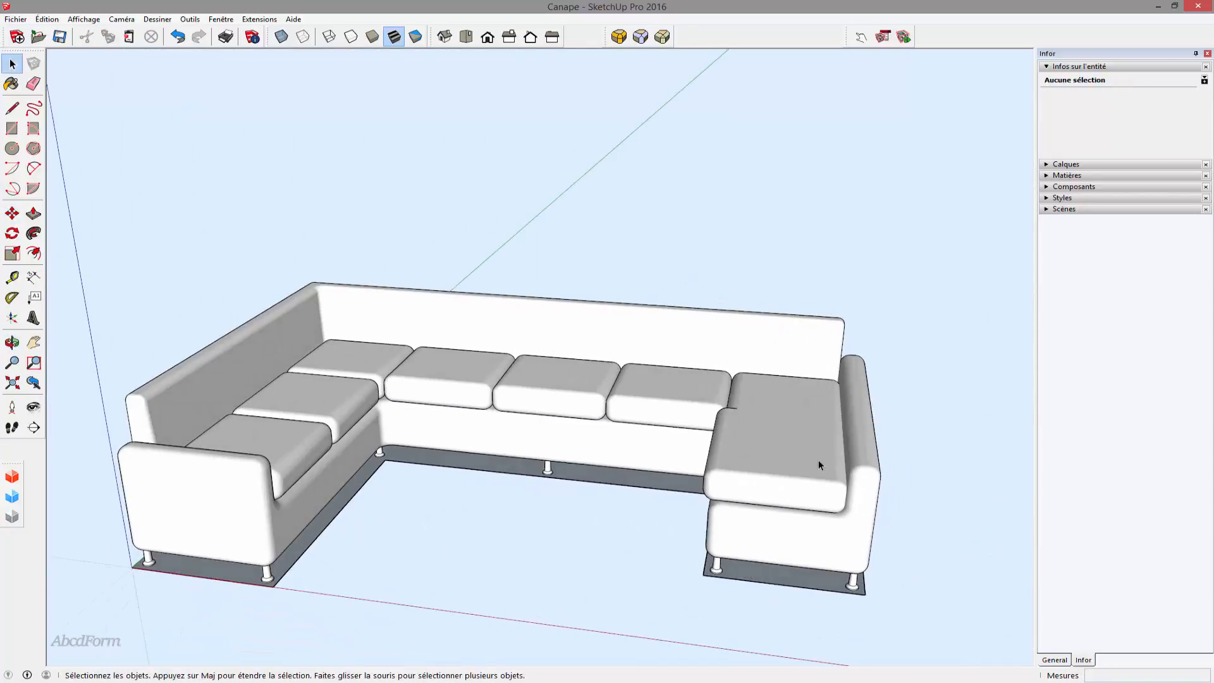
shift+middle_drag(734, 543, 455, 494)
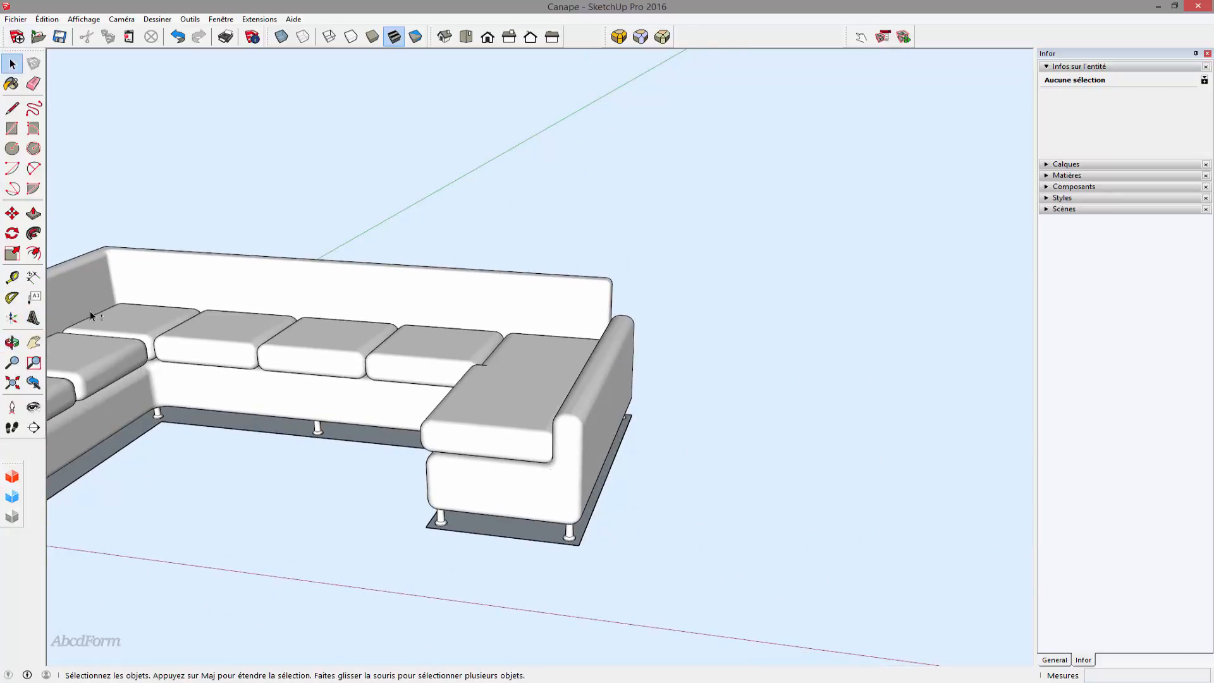
shift+middle_drag(90, 311, 270, 301)
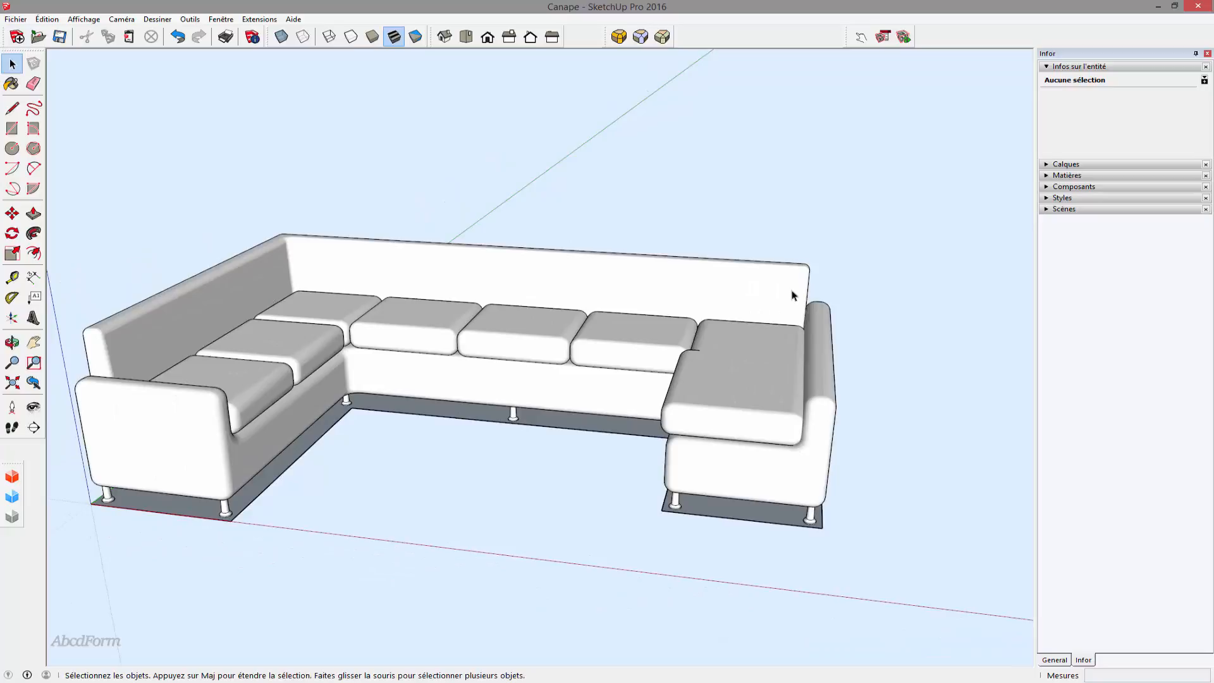